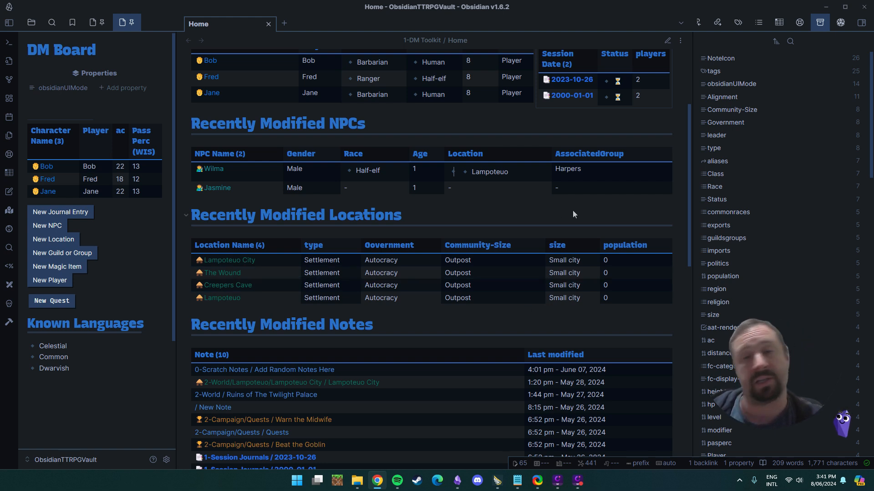
Show the vault's file list and look over the Home note's recently modified tables and Vault Report chart
scroll(107, 258, "down", 3)
scroll(116, 267, "up", 3)
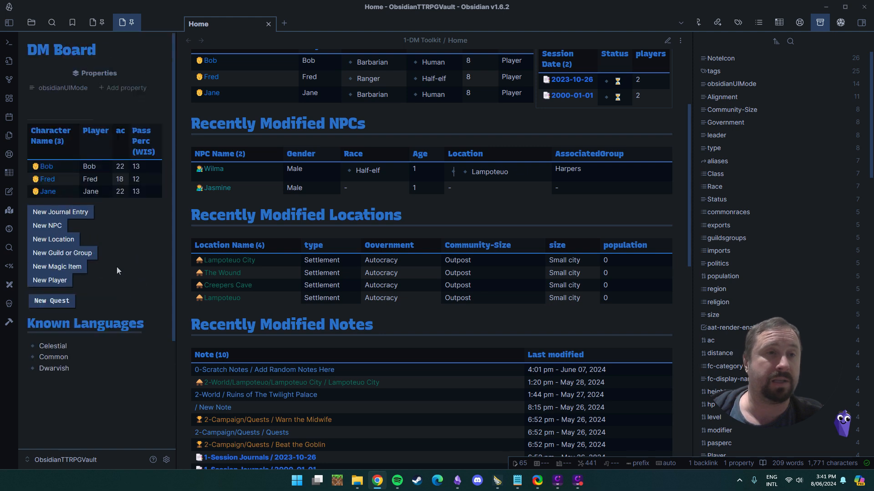
left_click(32, 23)
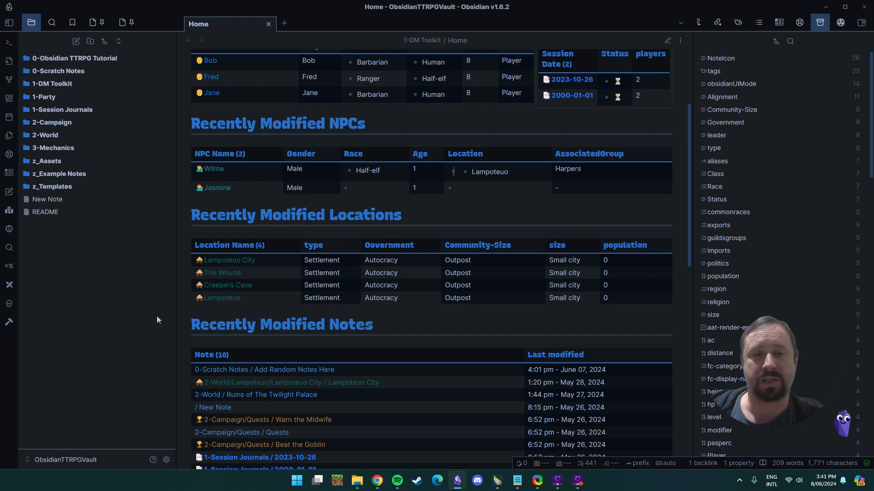
scroll(395, 324, "down", 5)
scroll(395, 324, "down", 2)
scroll(395, 324, "up", 4)
scroll(395, 324, "down", 4)
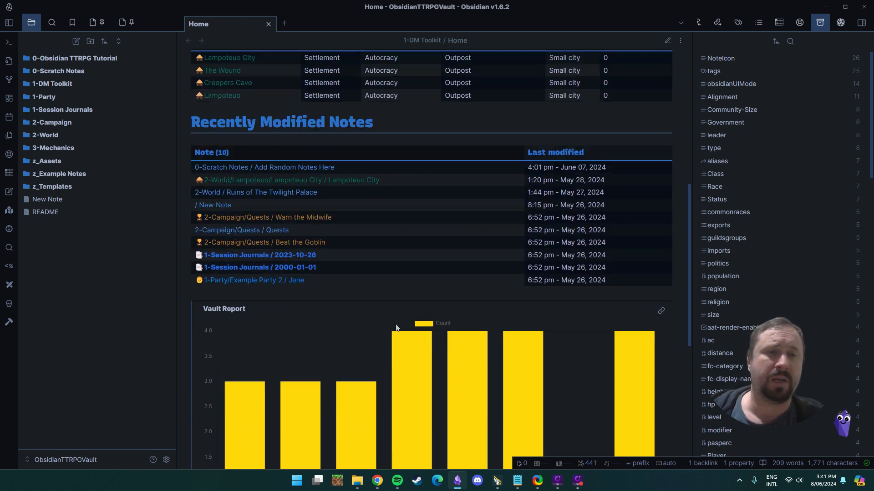
scroll(279, 167, "up", 15)
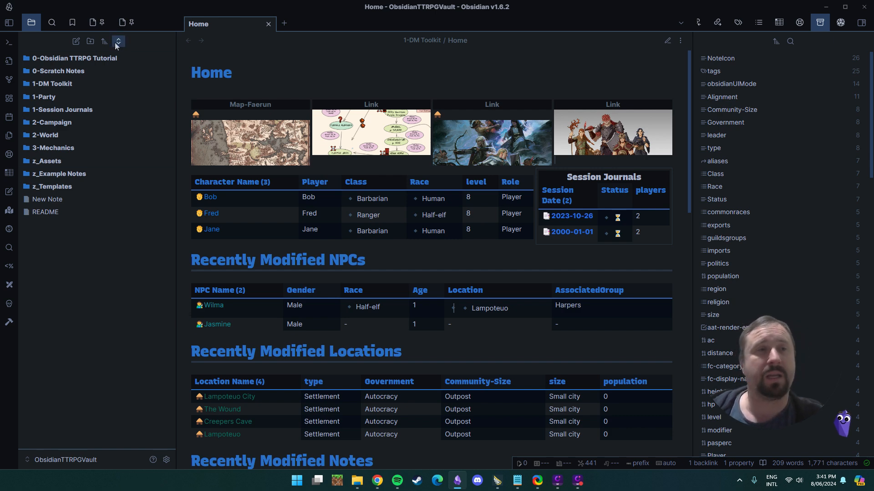
Show the pinned DM Board note in the sidebar
left_click(92, 22)
left_click(124, 24)
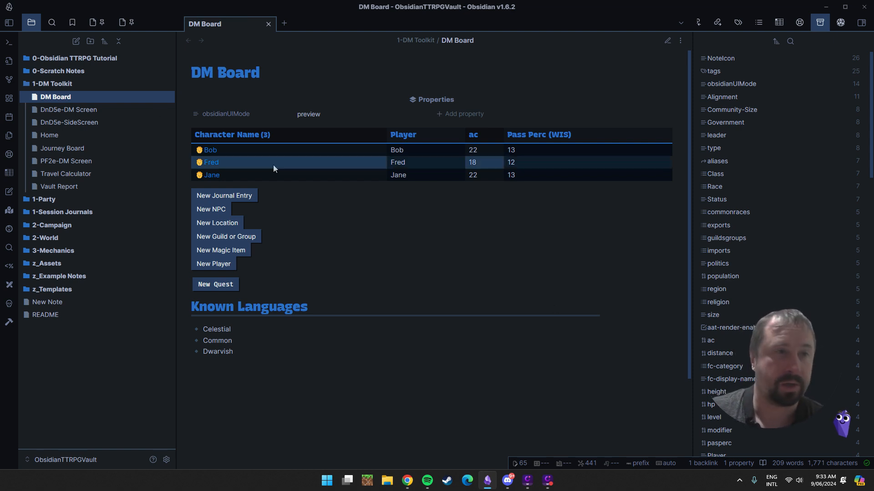
left_click(120, 26)
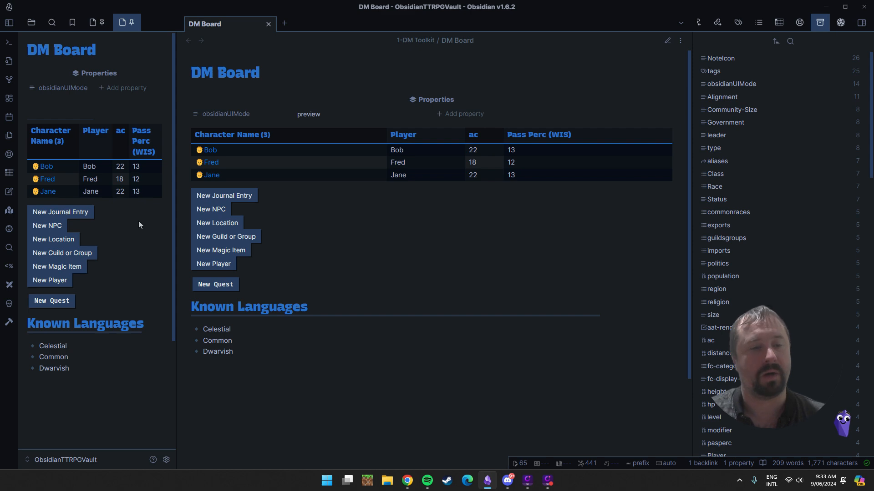
Review the installed community plugins in the settings, including Meta Bind, Dataview and Templater, and close the settings
left_click(166, 460)
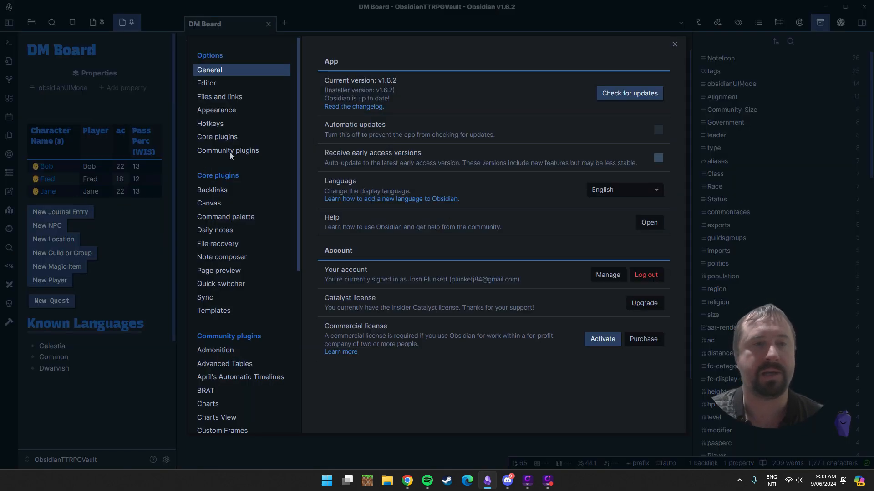
left_click(215, 152)
scroll(433, 159, "down", 12)
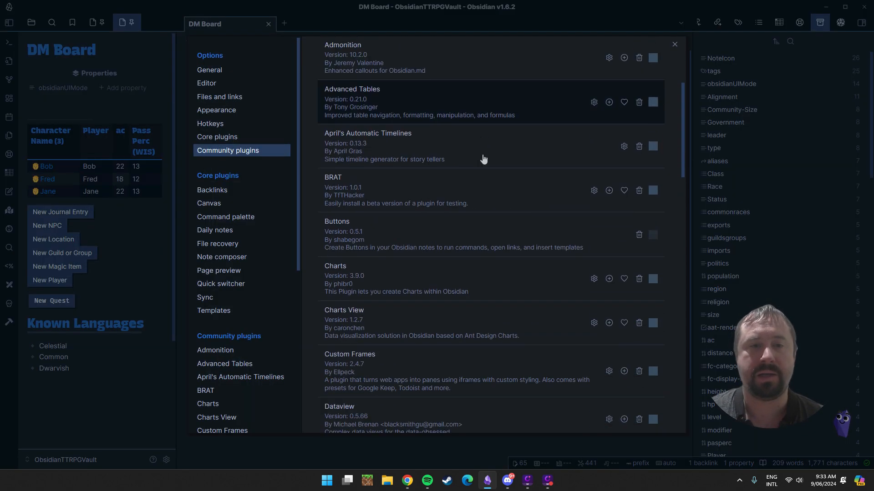
scroll(483, 158, "down", 9)
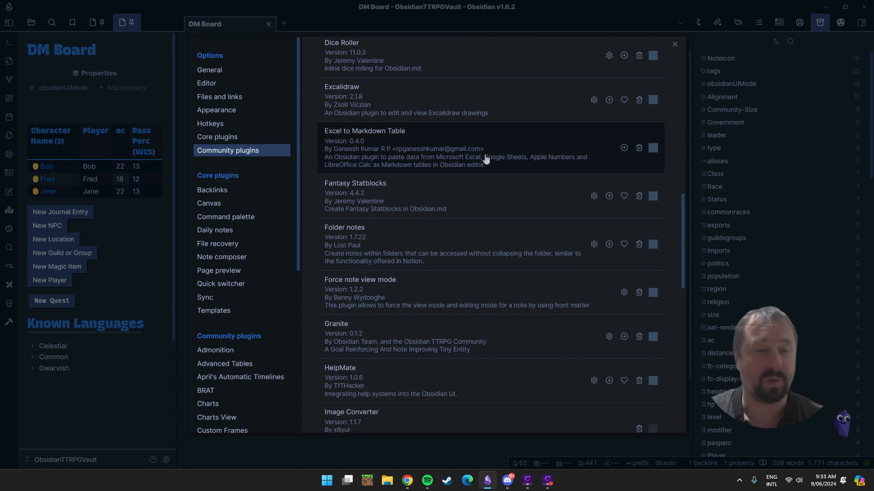
scroll(480, 196, "down", 5)
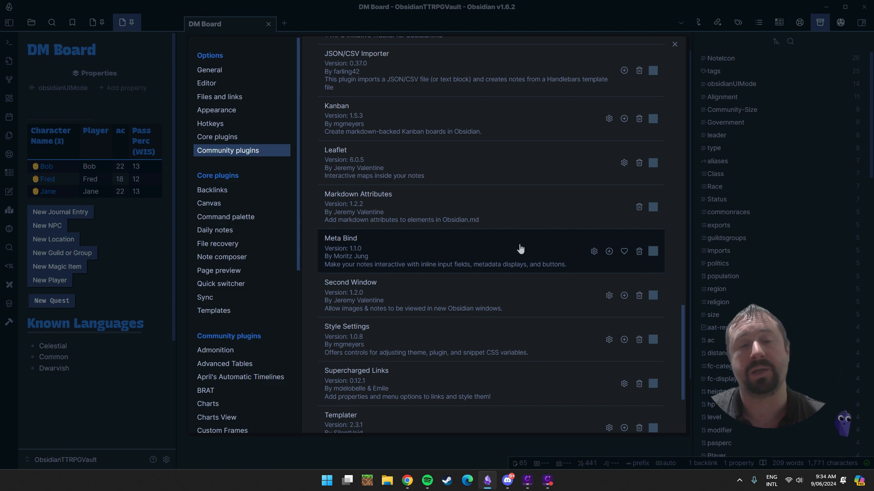
scroll(515, 241, "up", 3)
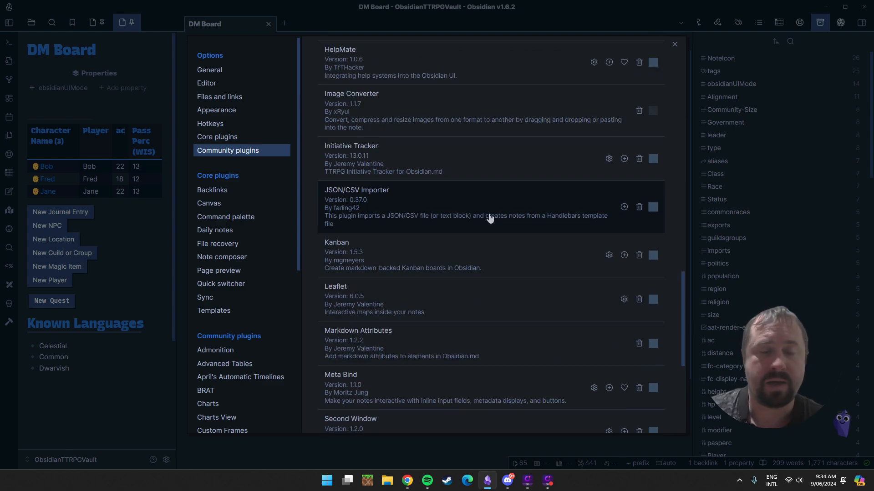
scroll(489, 220, "down", 5)
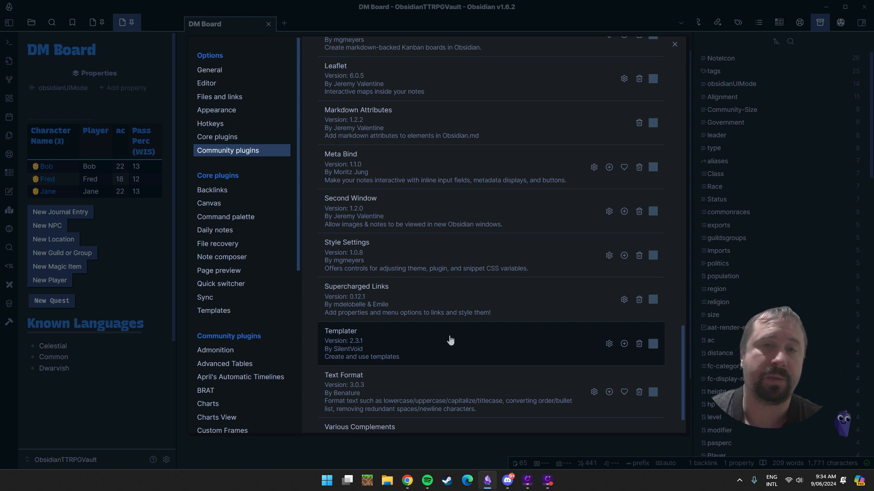
scroll(478, 223, "up", 1)
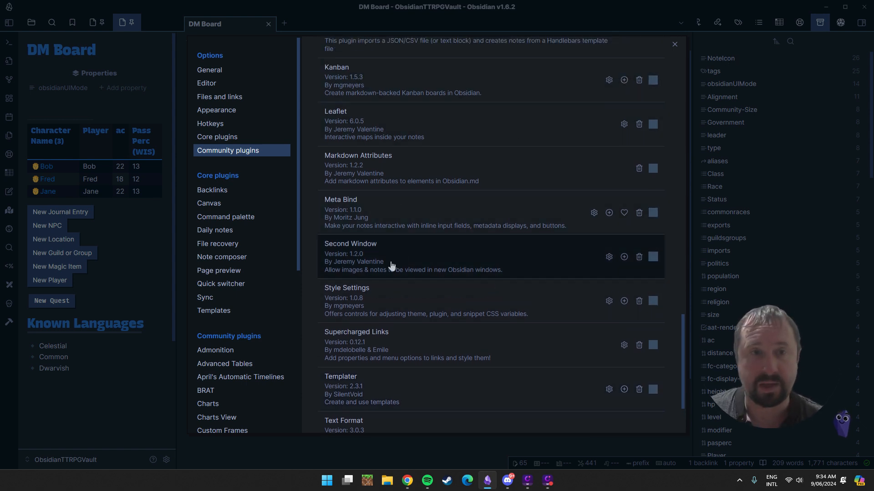
left_click(675, 45)
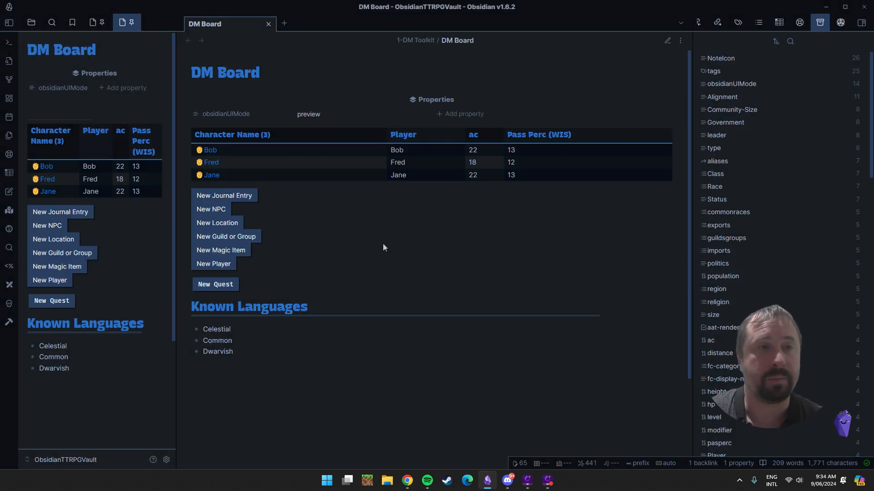
Close the DM Board tab and reopen the DM Board note from the 1-DM Toolkit folder
left_click(269, 24)
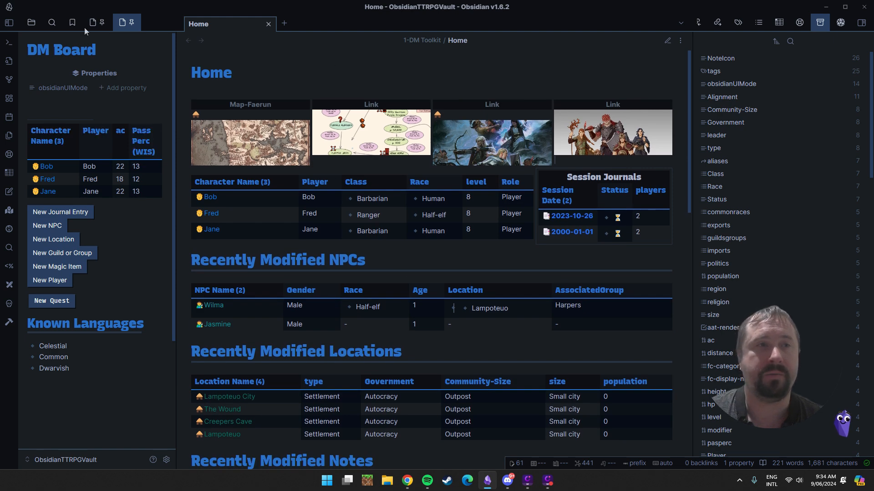
left_click(28, 25)
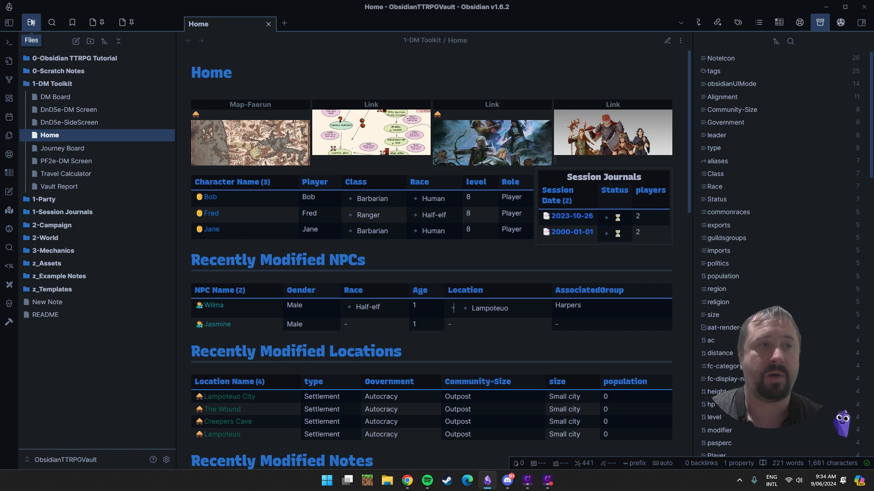
left_click(48, 84)
left_click(48, 84)
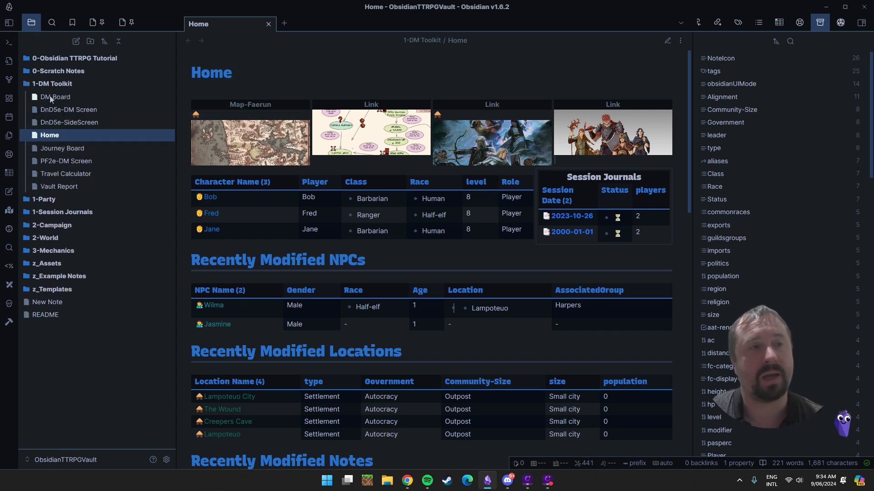
left_click(52, 97)
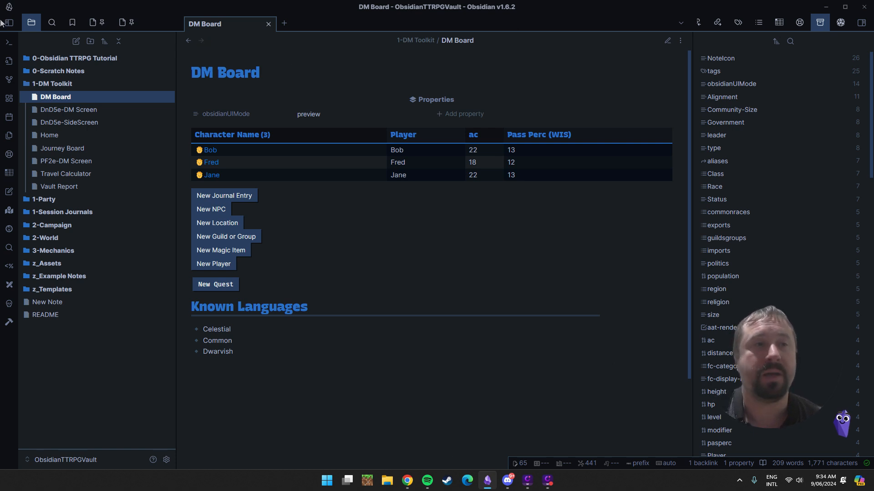
Show the pinned DM Board in the sidebar and place the opened DM Board note in its own tab beside Home
left_click(122, 22)
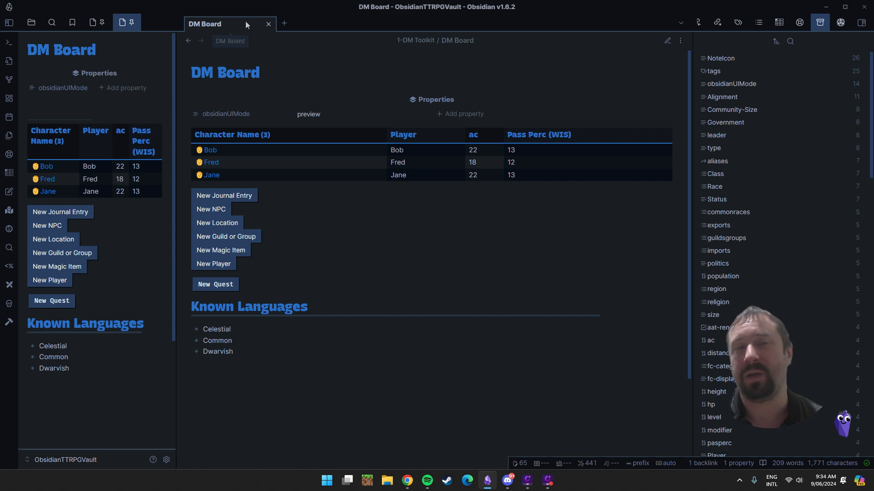
left_click_drag(245, 21, 332, 93)
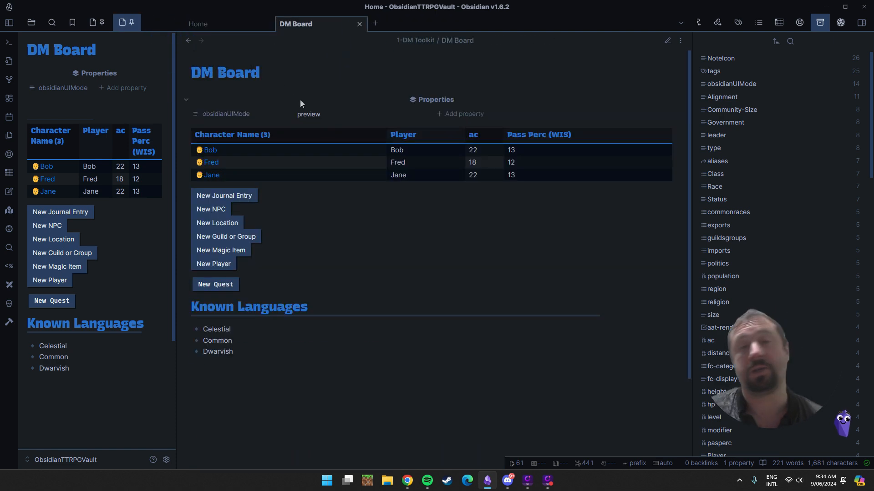
scroll(132, 222, "down", 3)
scroll(129, 202, "up", 3)
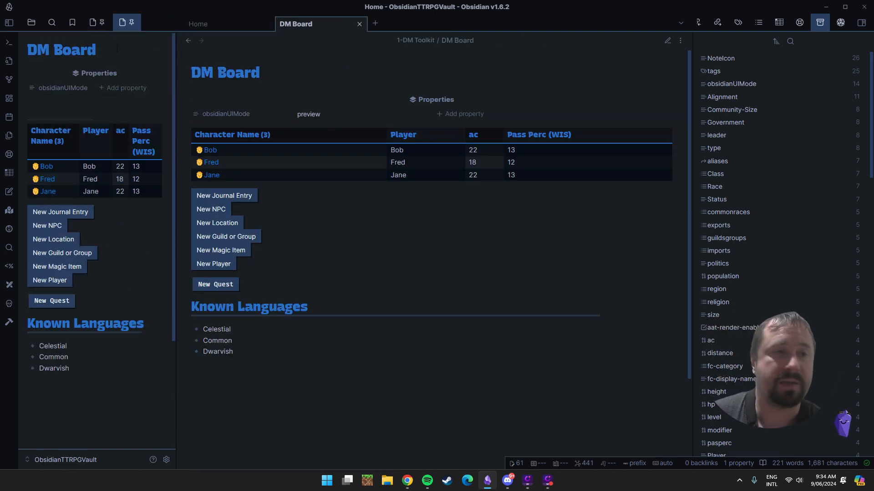
Unpin the sidebar's DM Board note and pin it again
right_click(118, 22)
left_click(140, 89)
right_click(122, 23)
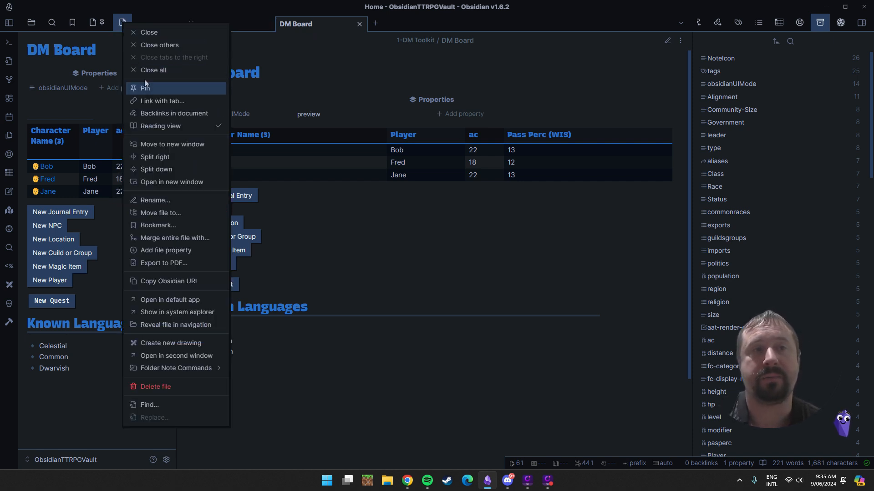
left_click(146, 86)
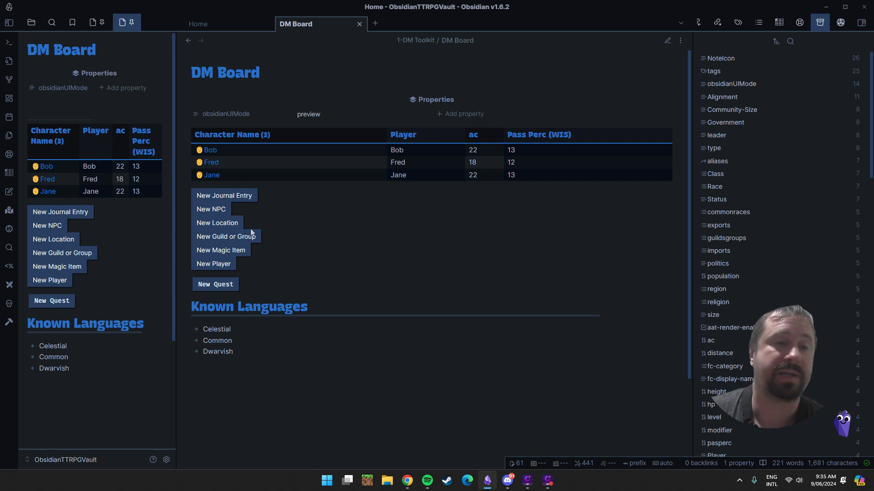
Turn off reading view for the main DM Board note and switch it to source mode
left_click(436, 230)
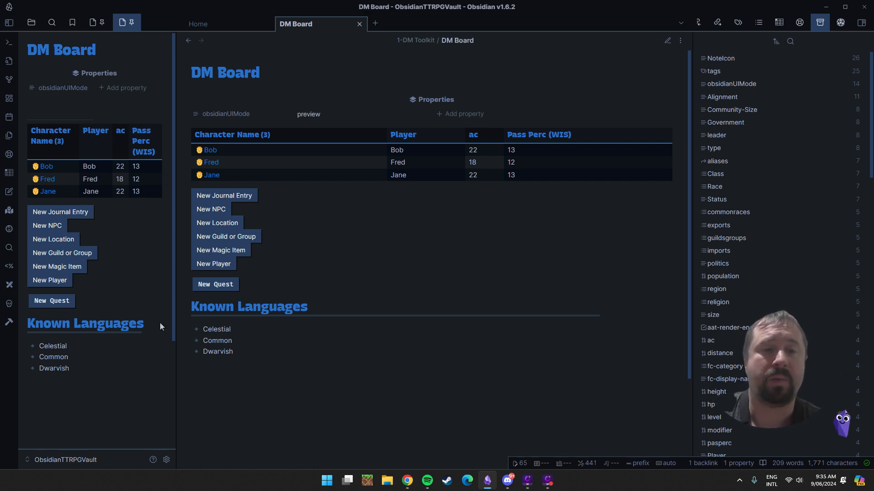
left_click(680, 42)
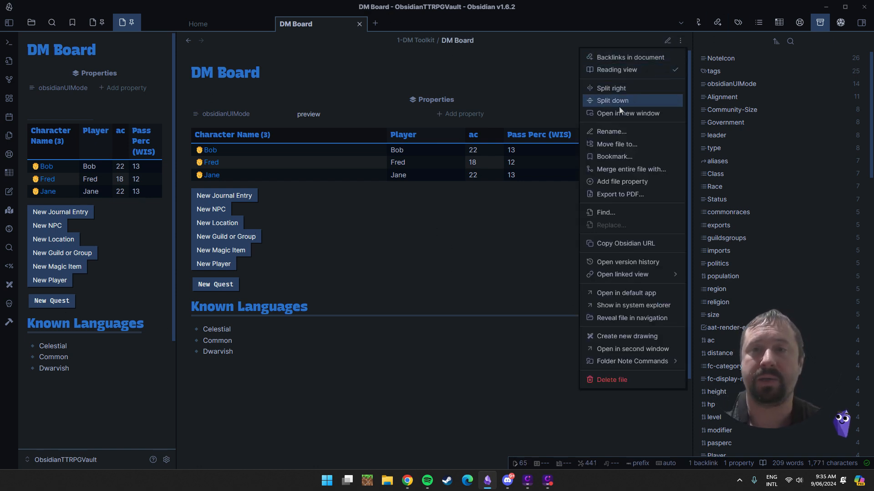
left_click(616, 70)
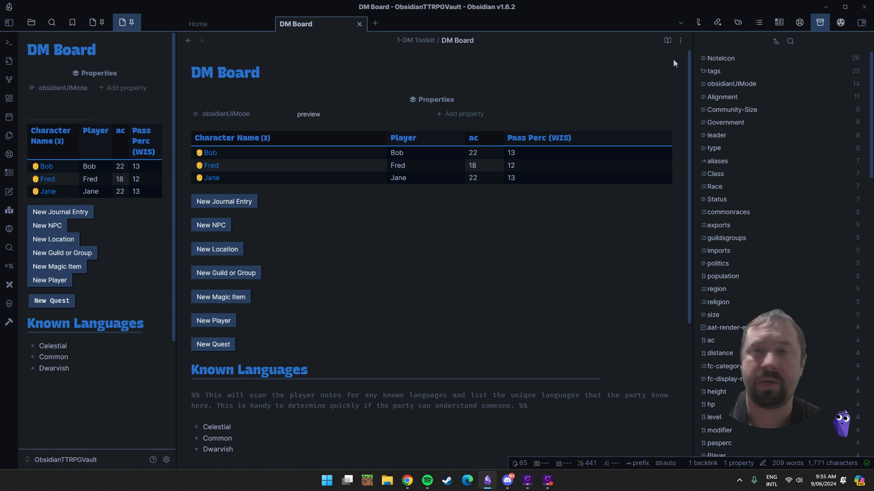
left_click(680, 41)
left_click(596, 83)
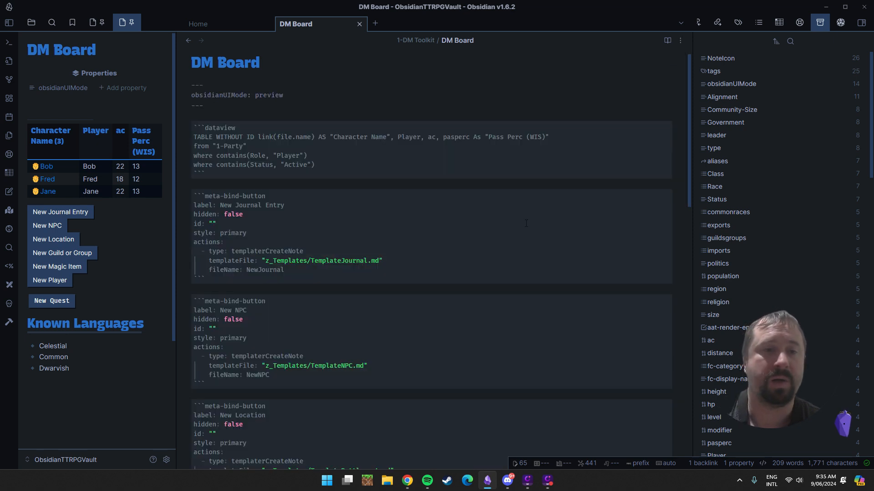
Examine the New Journal Entry meta-bind-button code block and its label, highlighting the block from opening to closing backticks
scroll(302, 207, "down", 3)
left_click_drag(209, 190, 189, 104)
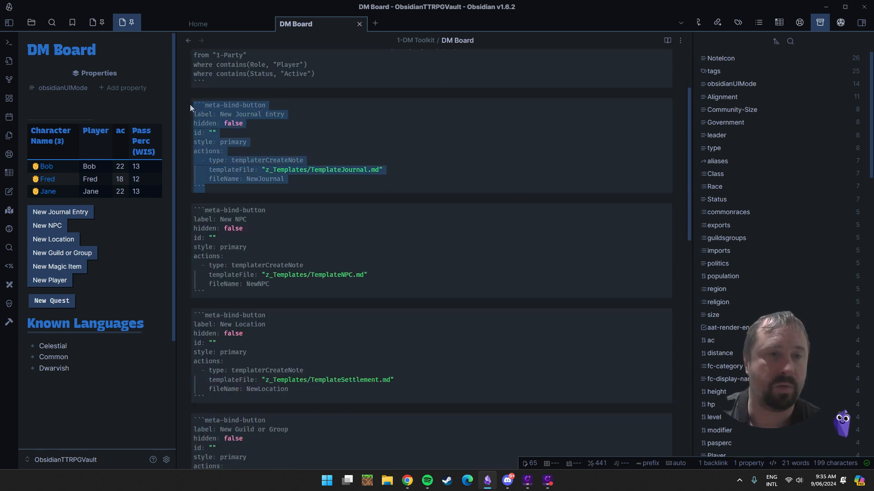
left_click_drag(218, 288, 178, 108)
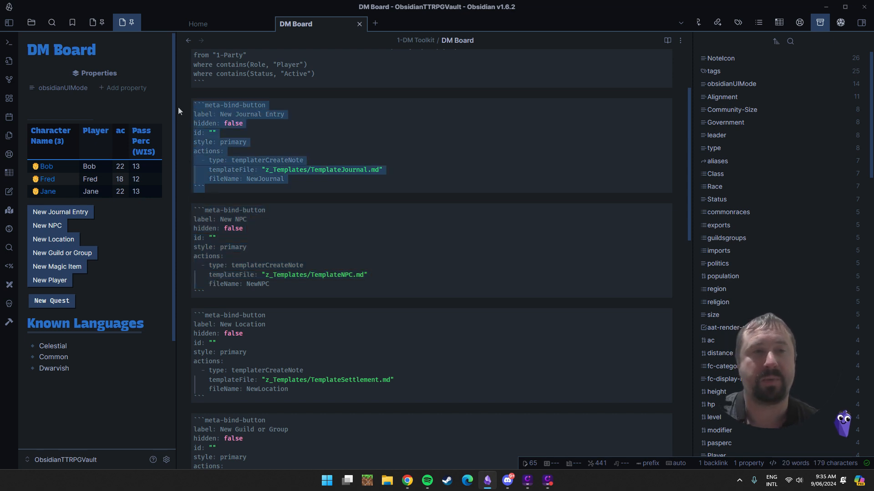
left_click(324, 125)
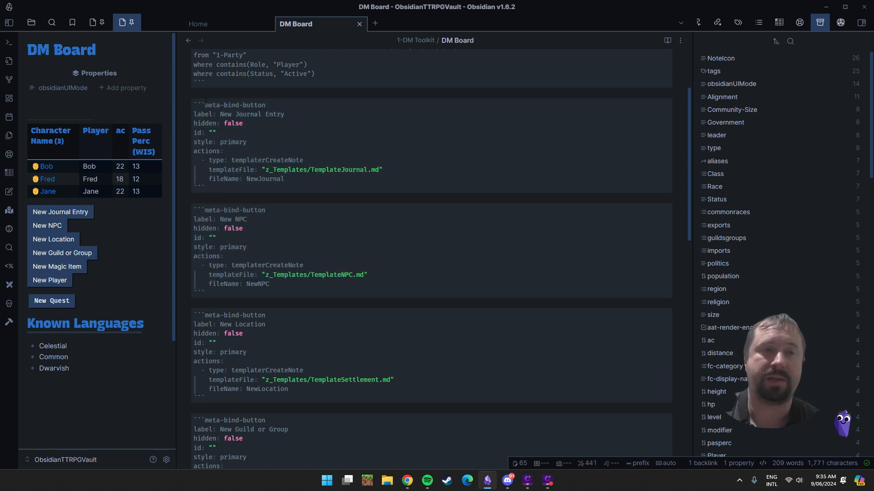
left_click_drag(279, 106, 184, 106)
left_click_drag(208, 188, 186, 107)
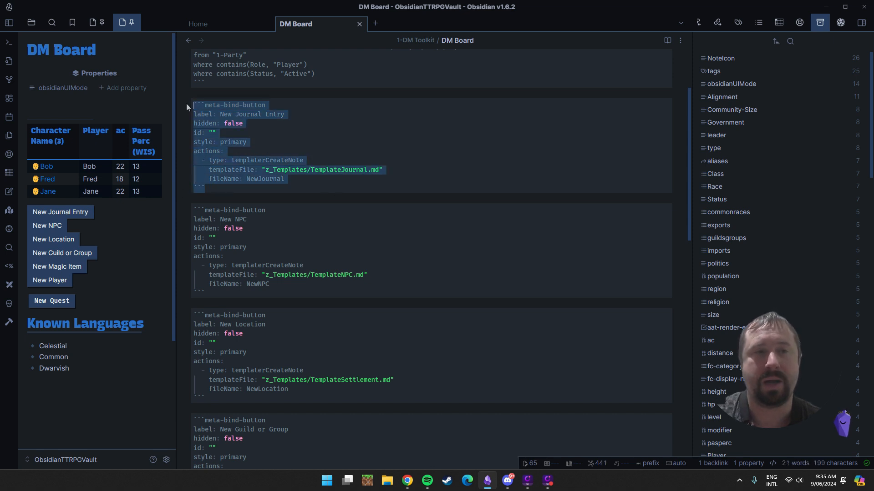
left_click(398, 136)
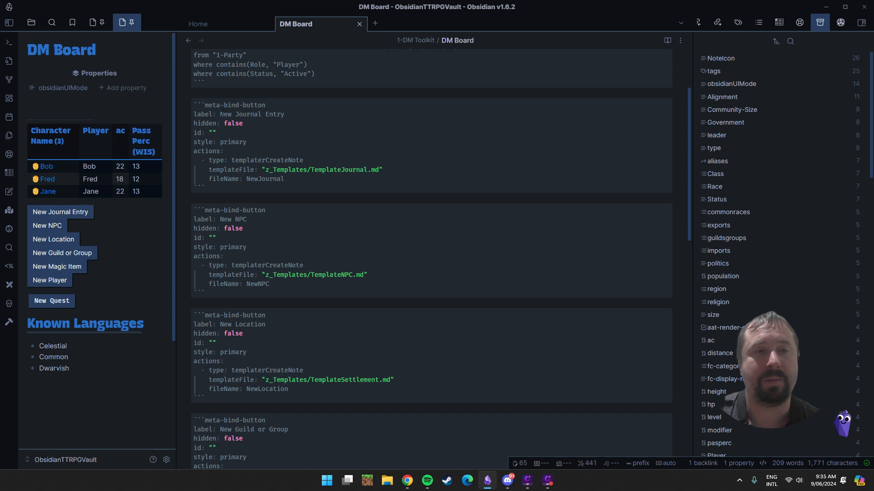
left_click_drag(220, 114, 300, 116)
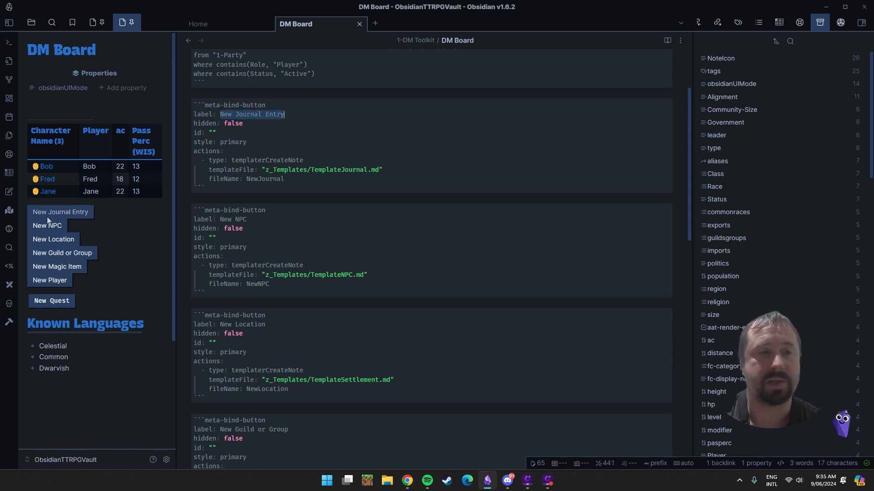
left_click_drag(283, 115, 223, 115)
Set the hidden option of the New Journal Entry button to true
double_click(233, 123)
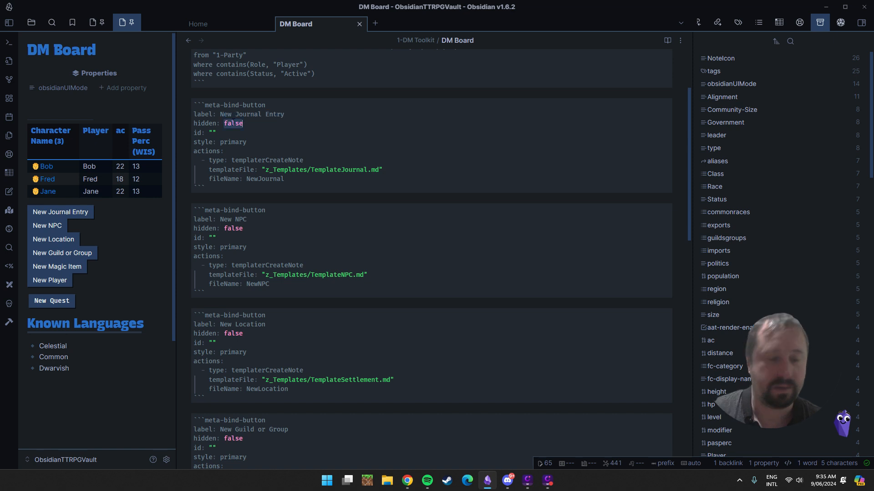
type("true")
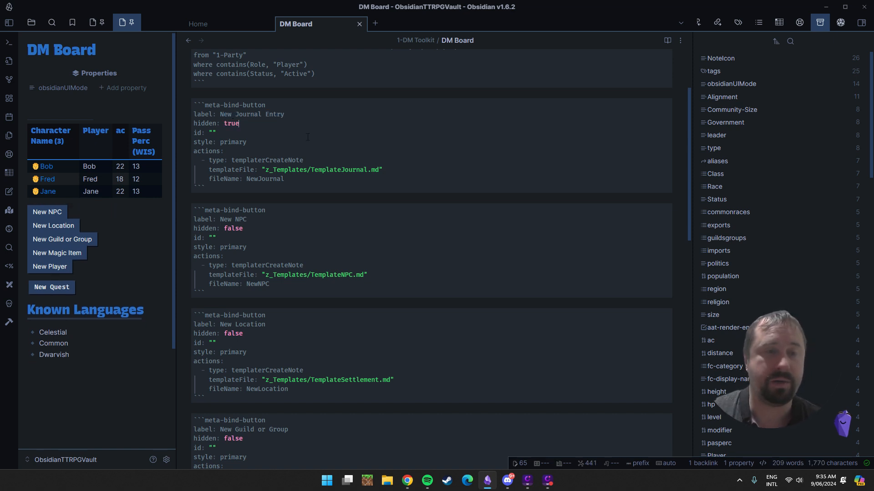
Set the hidden option of the New Journal Entry button to false
key("BackSpace")
key("BackSpace")
key("BackSpace")
key("BackSpace")
type("false")
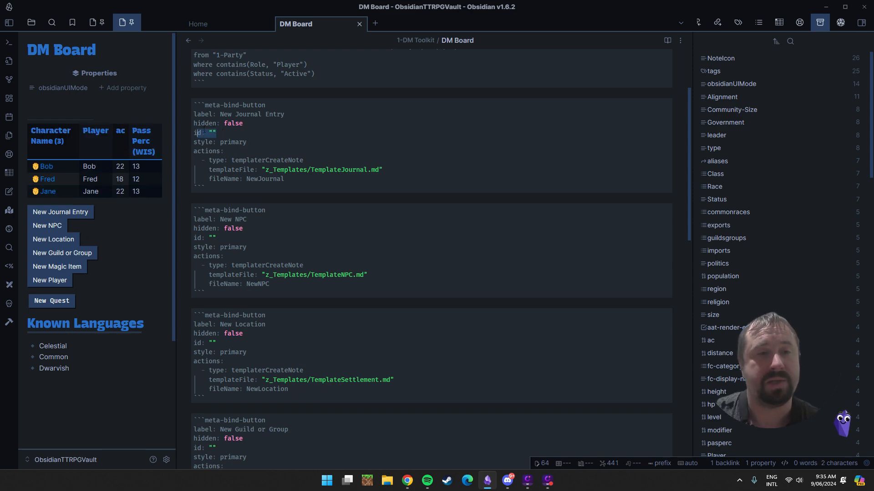
Examine the id and style options of the New Journal Entry button and look through the note's other button blocks
left_click(292, 148)
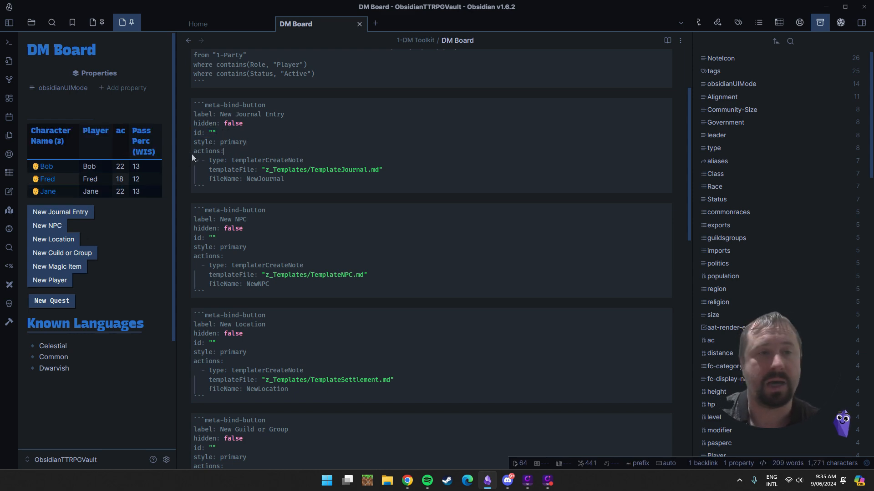
scroll(223, 150, "down", 10)
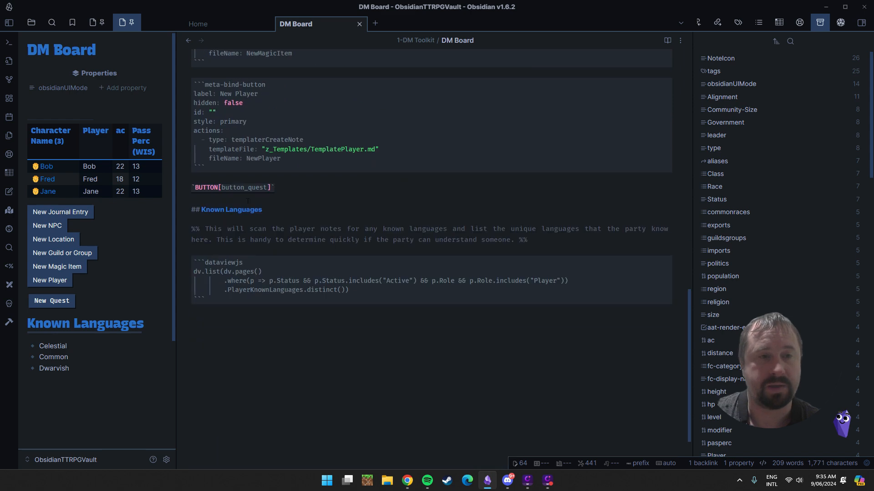
scroll(378, 199, "up", 10)
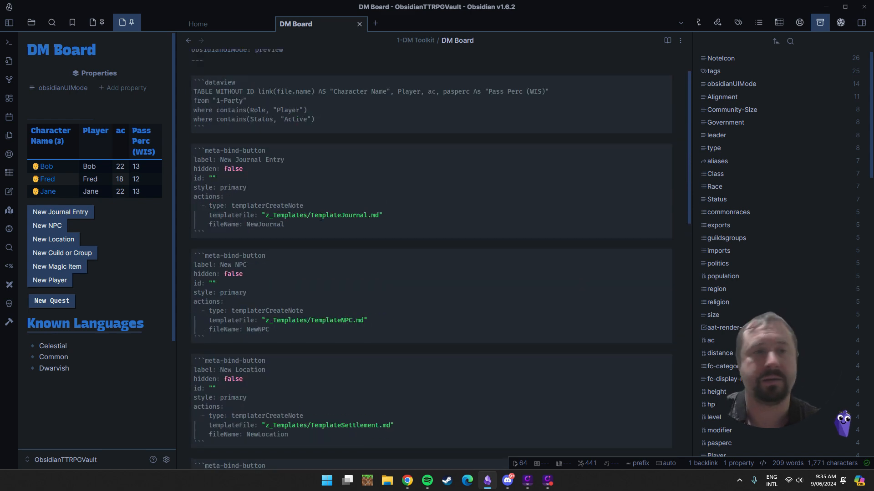
scroll(303, 208, "up", 2)
left_click_drag(250, 243, 193, 243)
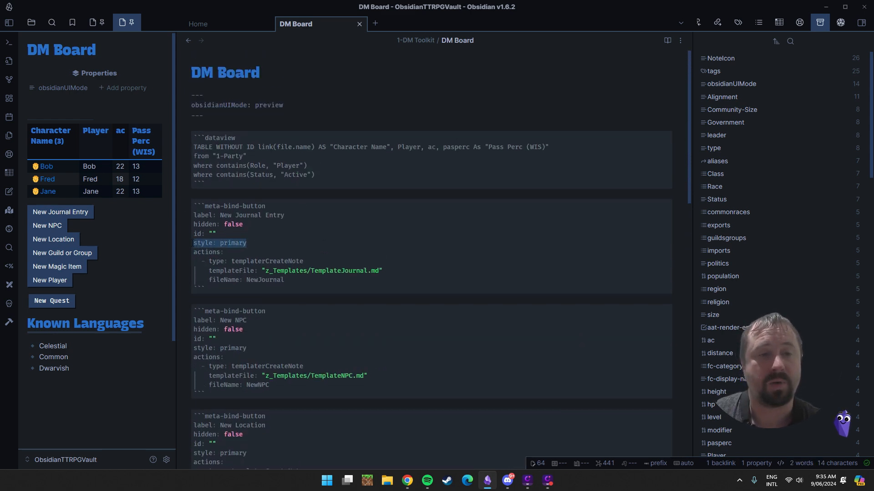
scroll(344, 225, "down", 4)
scroll(343, 215, "up", 4)
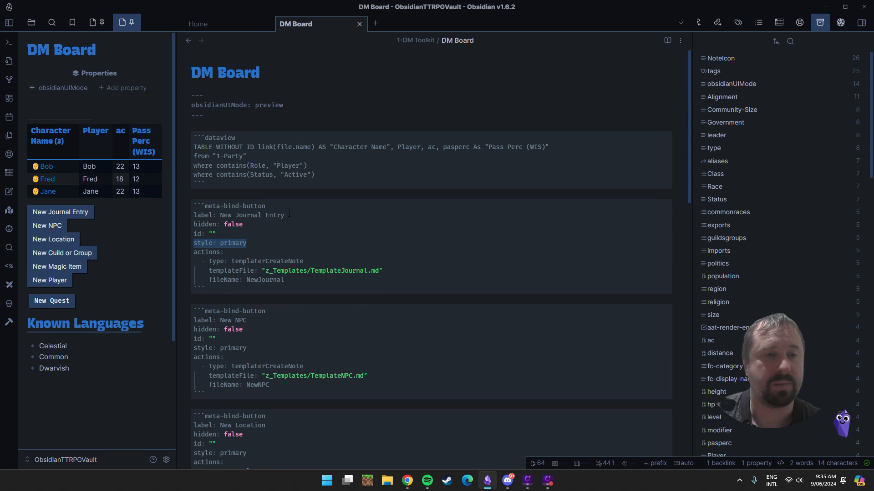
left_click(289, 214)
Open the Meta Bind plugin's page from the installed community plugins and skim its description
left_click(166, 460)
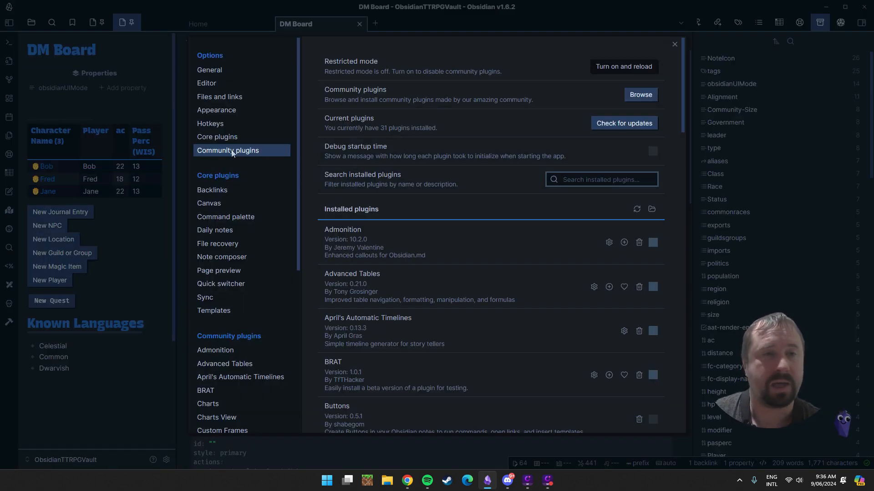
scroll(459, 146, "down", 15)
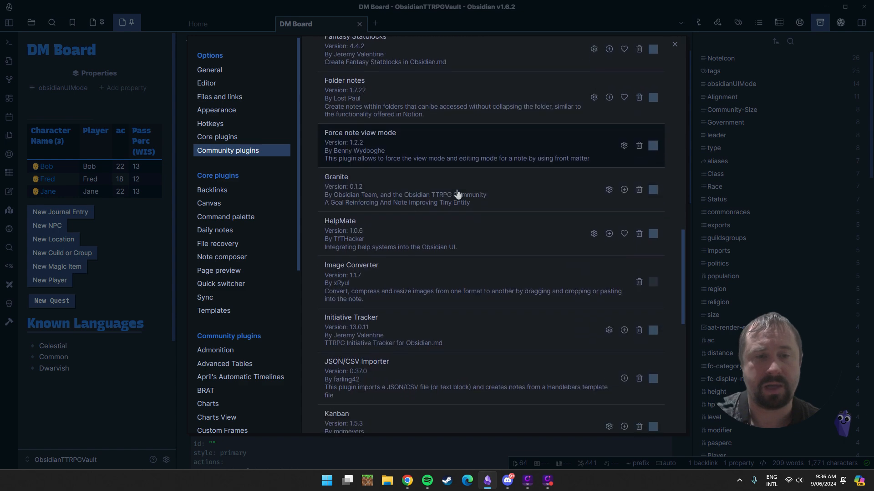
scroll(457, 191, "down", 5)
scroll(457, 193, "down", 2)
left_click(376, 258)
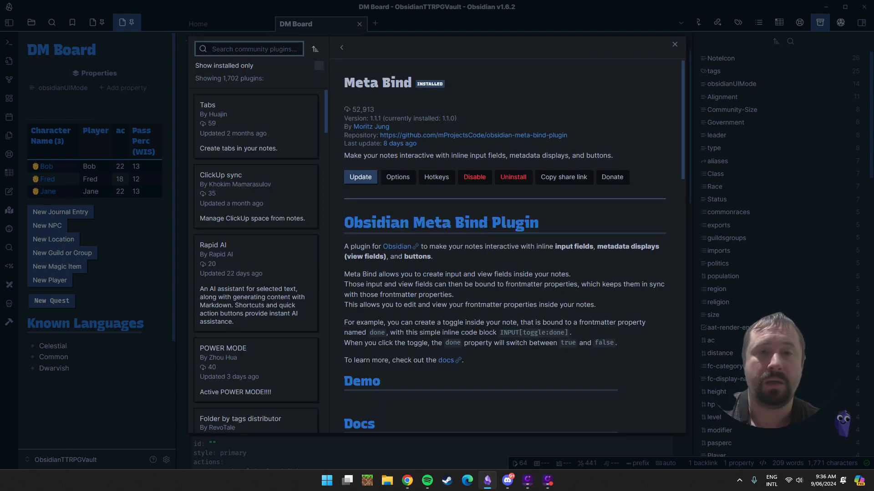
scroll(506, 234, "down", 20)
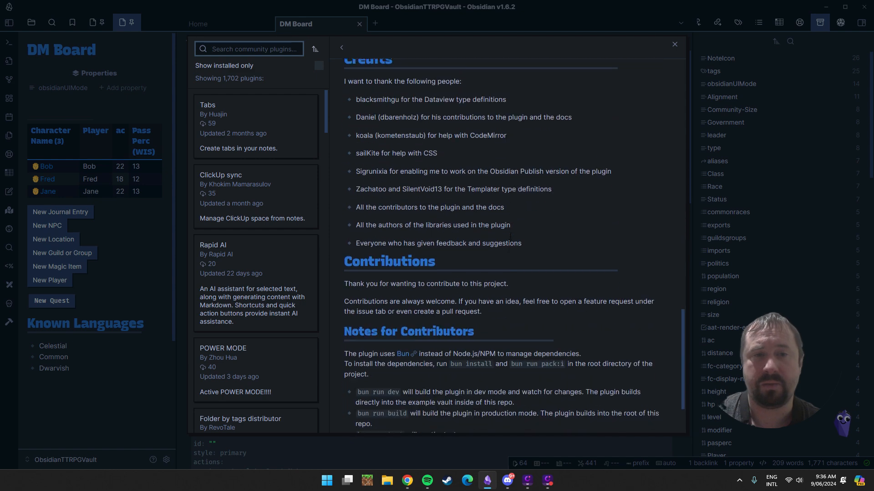
scroll(510, 237, "up", 20)
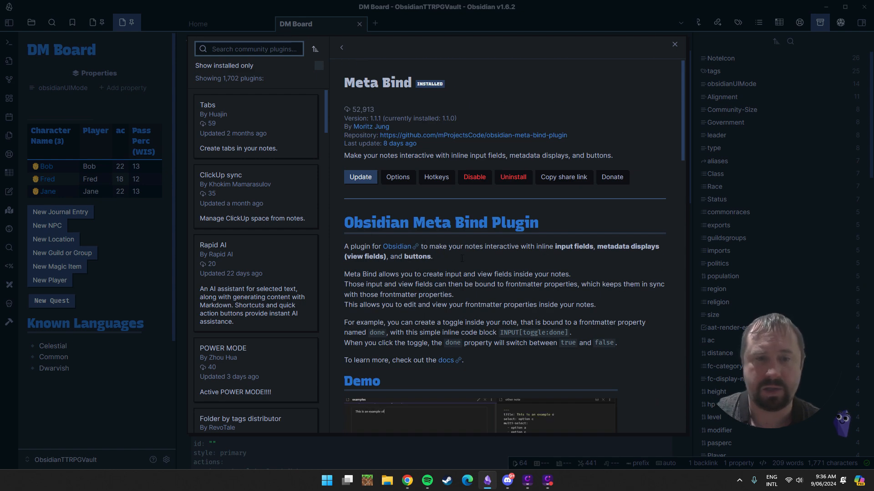
Open the Meta Bind docs in the browser and read the Buttons guide through to the Button Properties section
left_click(448, 362)
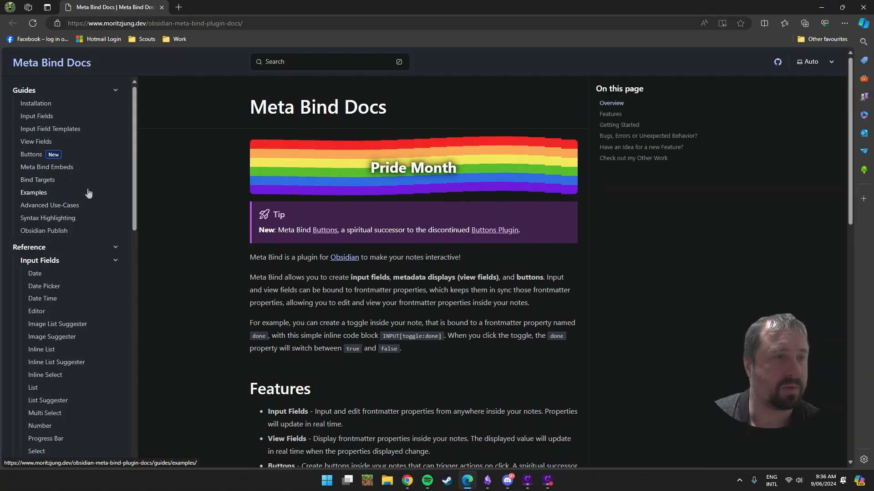
left_click(34, 154)
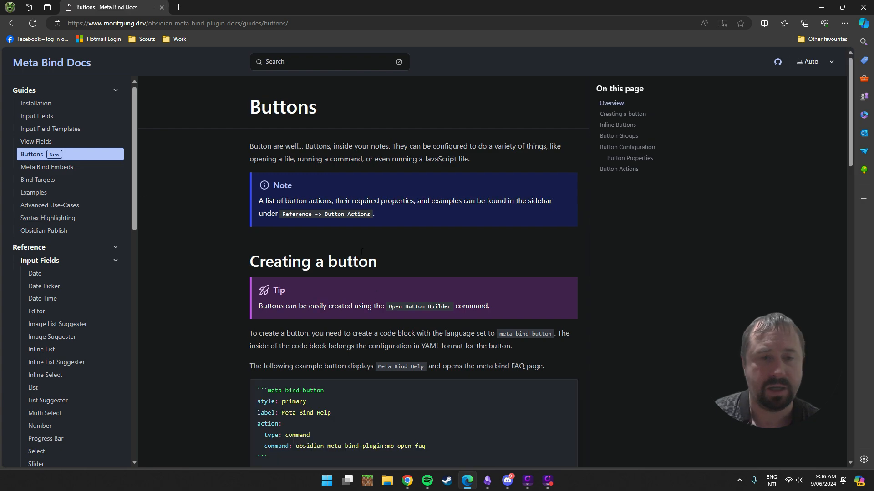
scroll(218, 253, "down", 9)
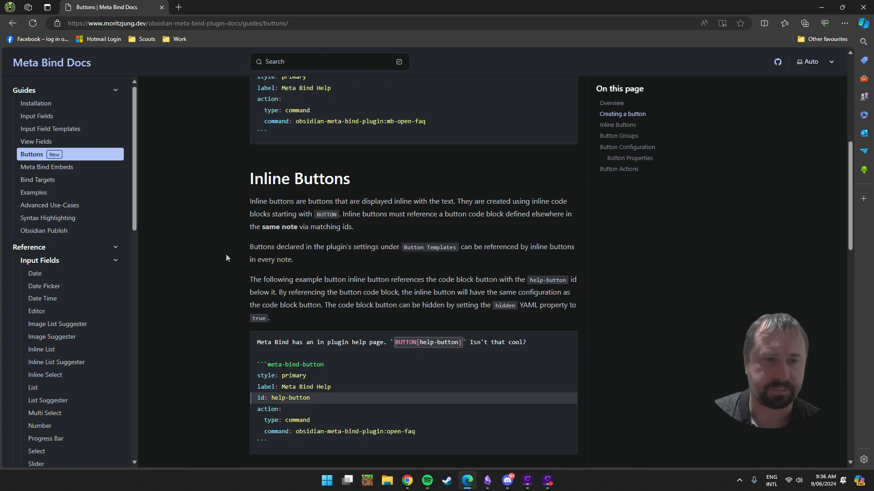
scroll(226, 258, "down", 10)
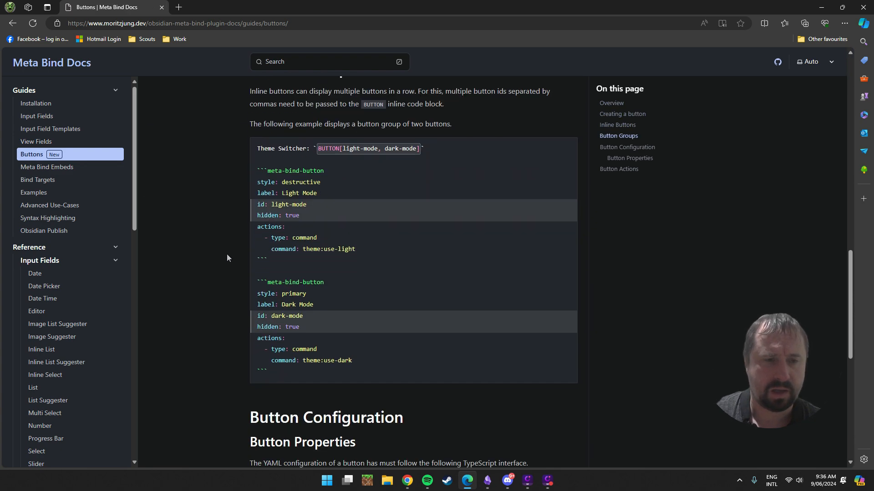
scroll(227, 256, "down", 3)
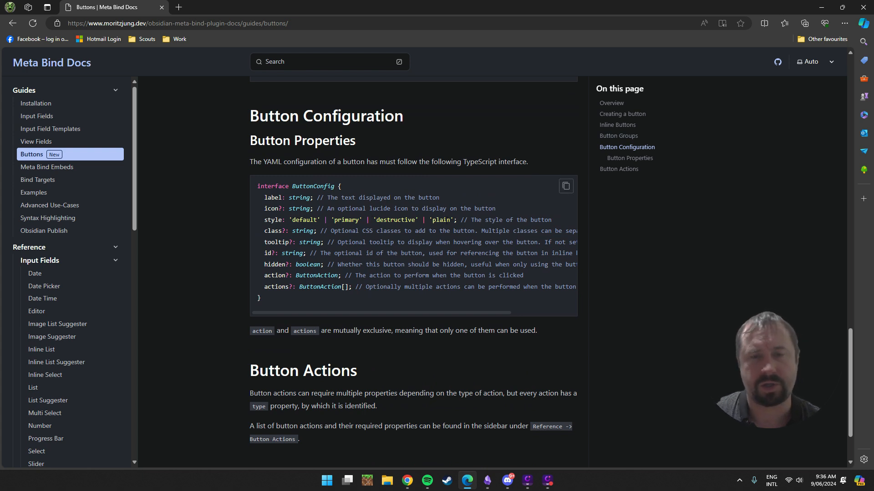
Copy the style values 'default' | 'primary' | 'destructive' | 'plain' from the docs and paste them above the New Journal Entry block in Obsidian
left_click_drag(455, 221, 288, 222)
key("ctrl+c")
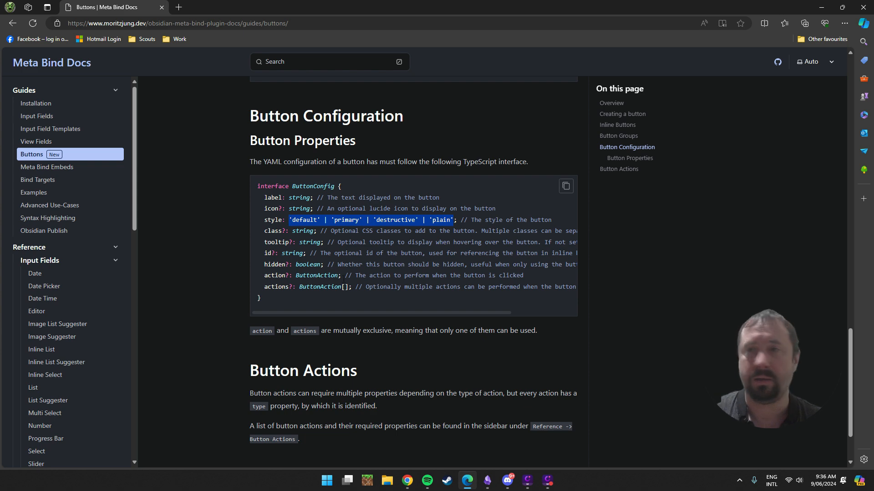
left_click(822, 7)
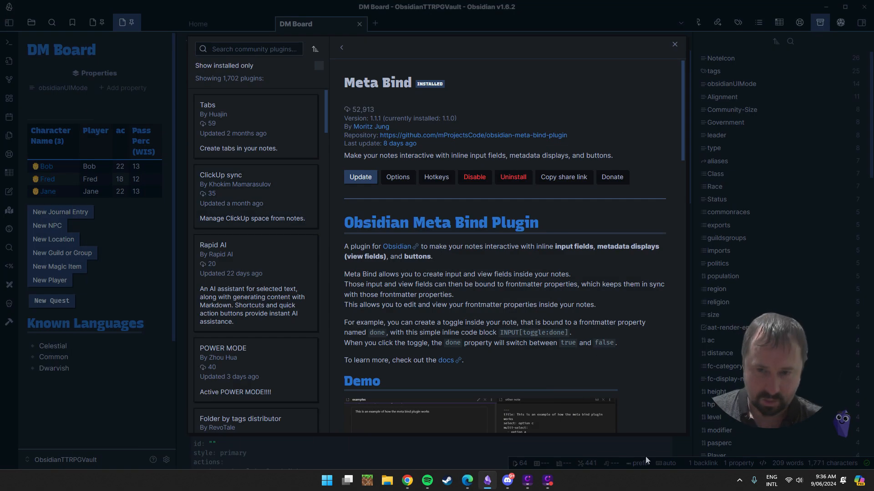
key("Escape")
key("Escape")
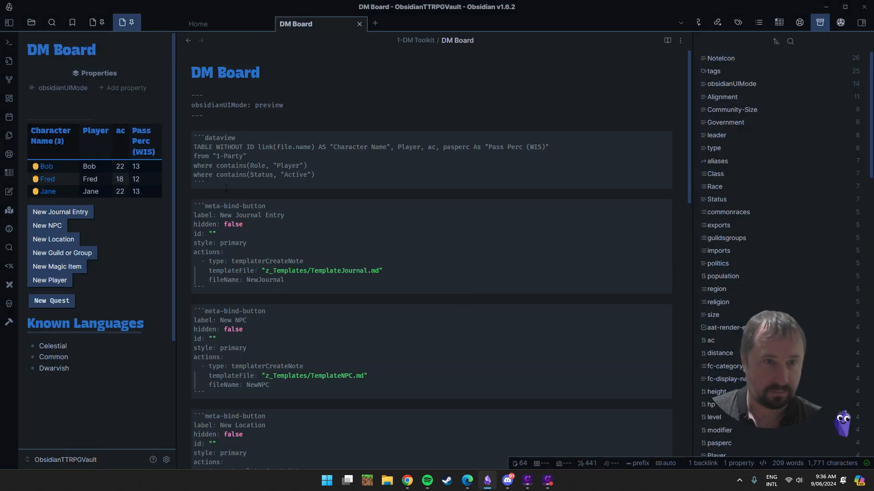
key("ctrl+v")
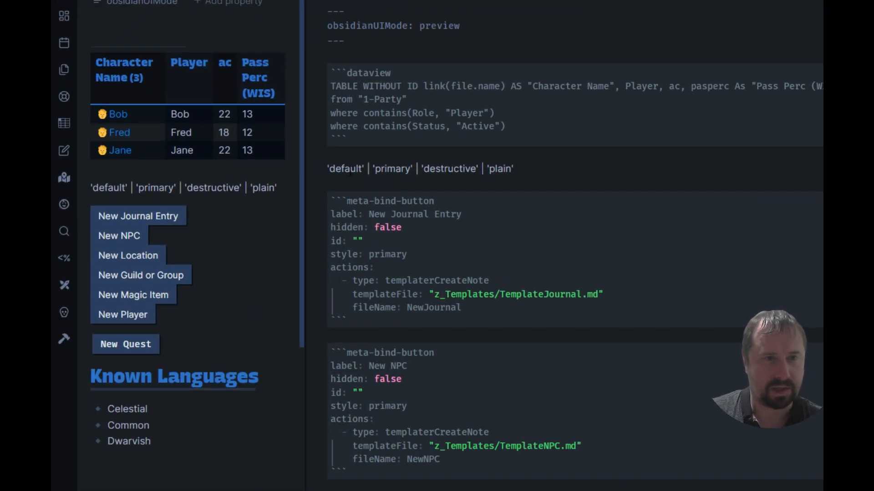
Set the New Journal Entry button's style to default, copying the word from the pasted list
double_click(345, 169)
key("ctrl+c")
double_click(387, 253)
key("ctrl+v")
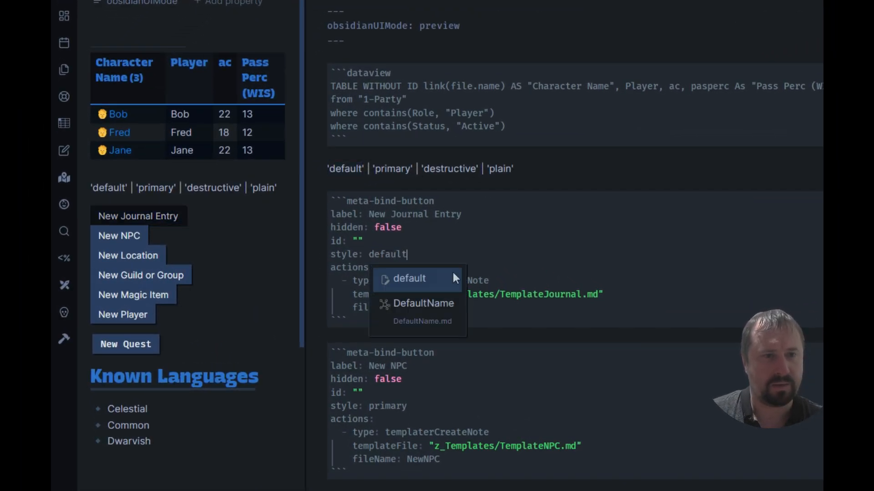
Set the New Journal Entry button's style to destructive, copying the word from the pasted list
double_click(451, 169)
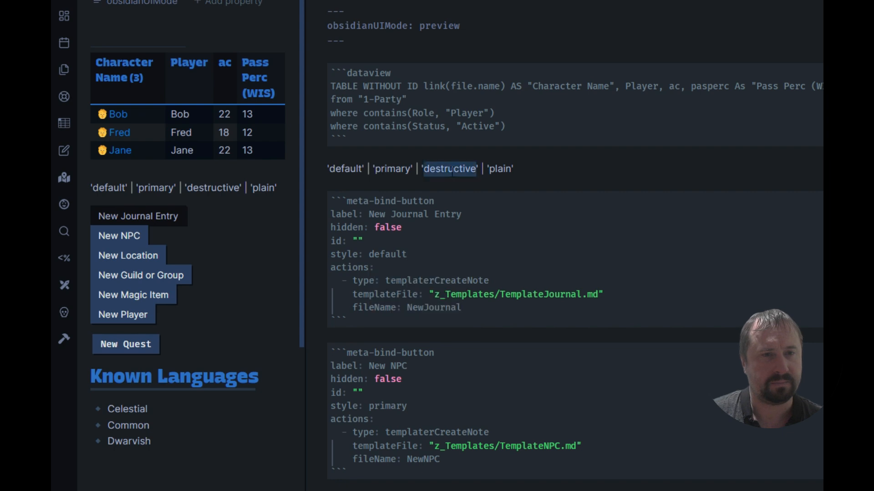
key("ctrl+c")
double_click(398, 254)
key("ctrl+v")
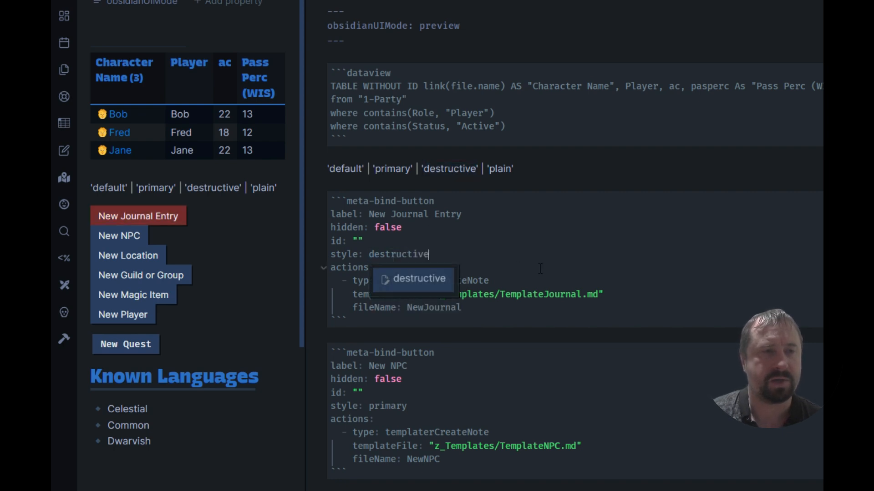
Set the New Journal Entry button's style to plain, copying the word from the pasted list
double_click(500, 169)
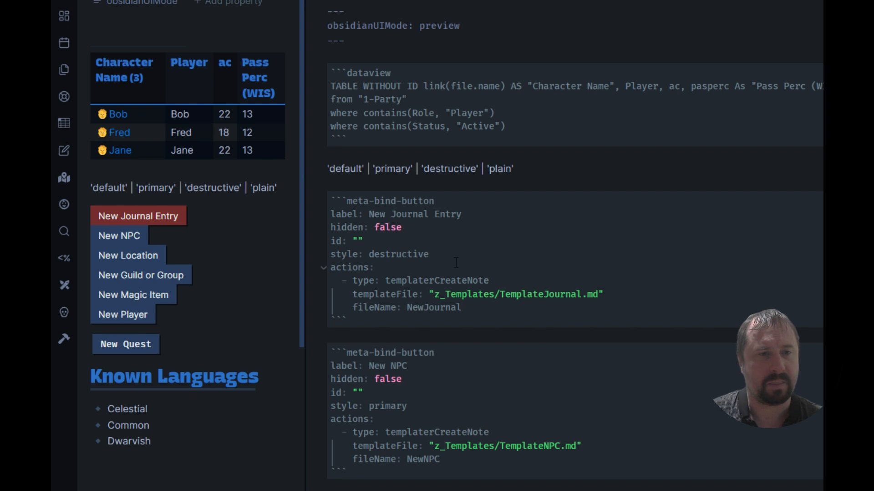
double_click(396, 254)
key("ctrl+v")
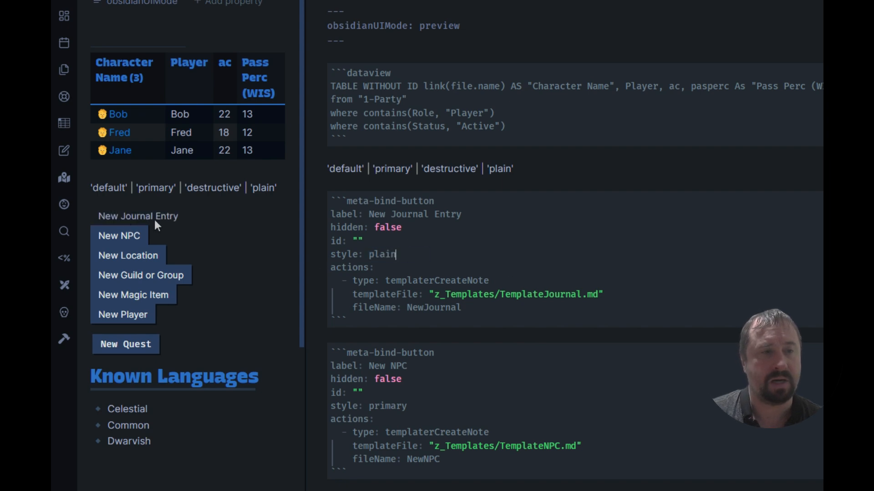
Set the New Journal Entry button's style to primary, copying the word from the pasted list
double_click(393, 169)
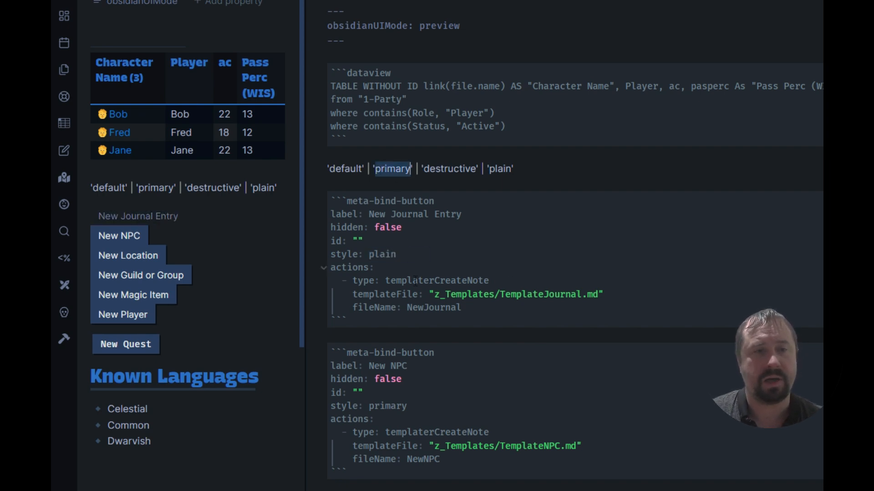
double_click(381, 254)
key("ctrl+v")
left_click(402, 227)
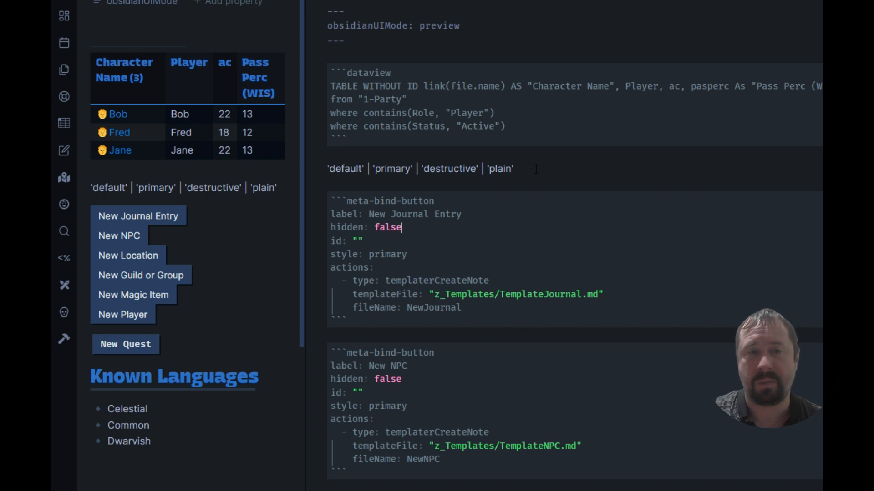
Delete the pasted list of style values and the extra blank lines above the New Journal Entry block
left_click_drag(536, 169, 327, 171)
key("Delete")
key("Delete")
key("Delete")
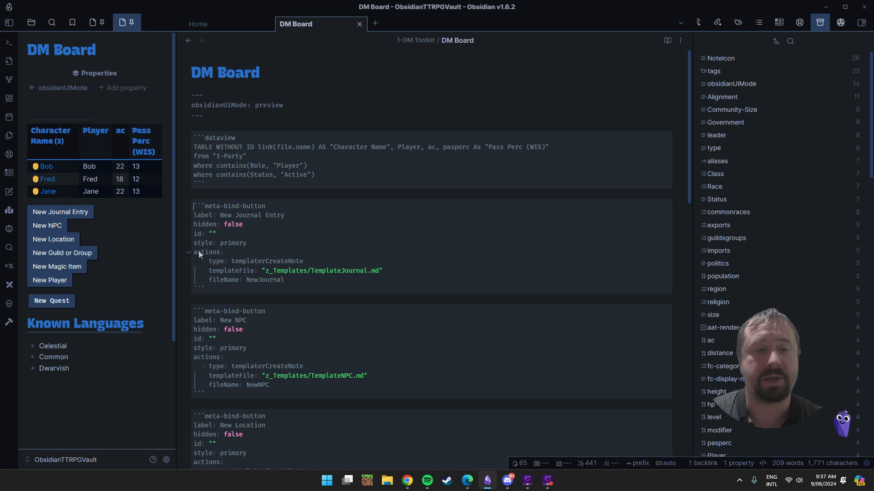
Examine the New Journal Entry button's actions section, highlighting its action type, template file path and file name
left_click_drag(194, 251, 359, 285)
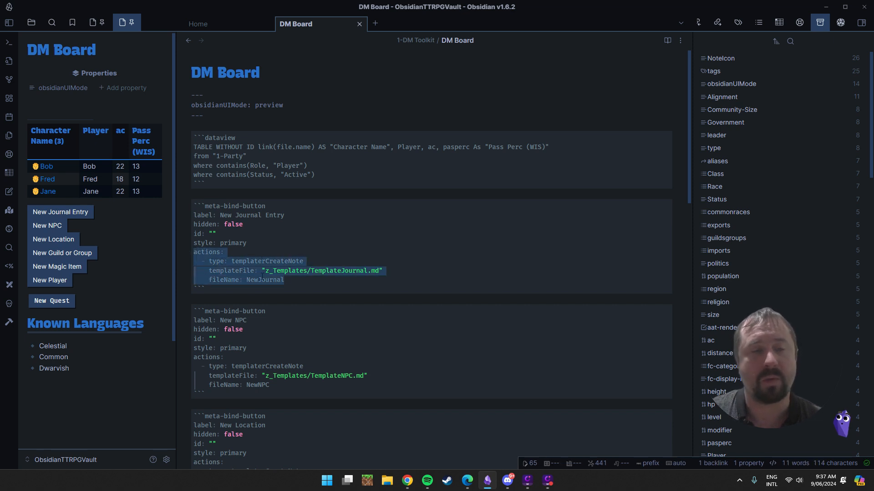
left_click(382, 239)
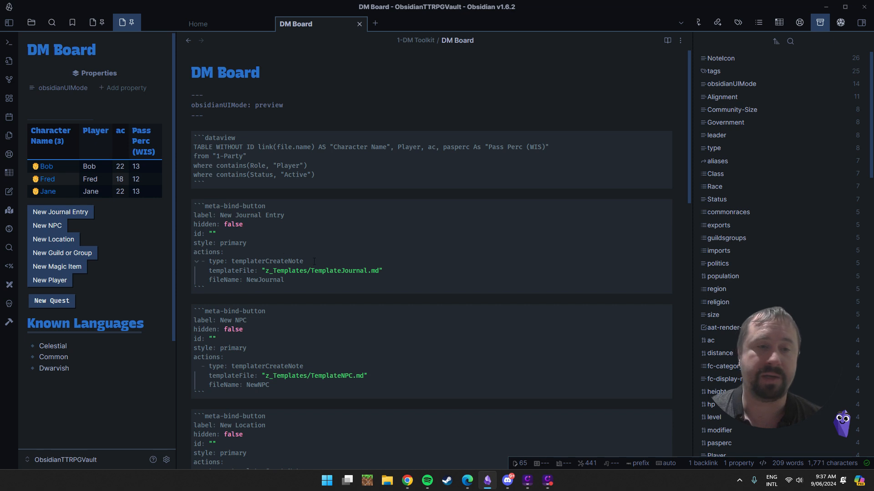
double_click(269, 261)
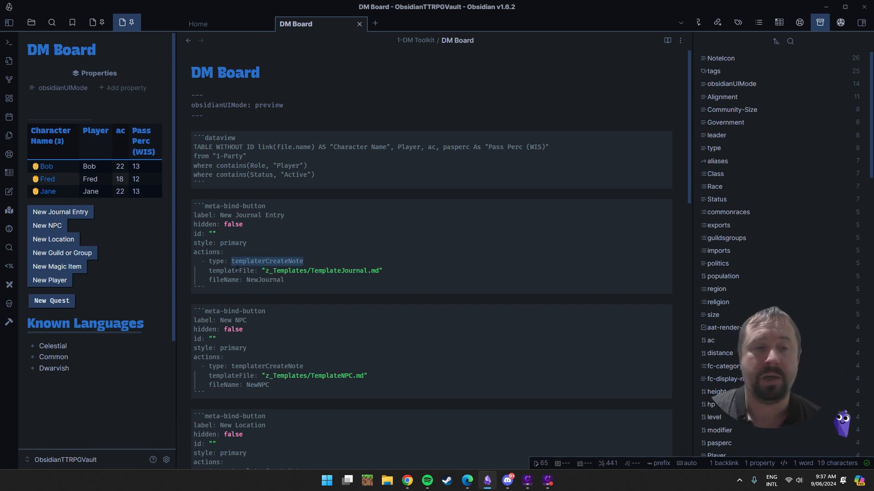
left_click_drag(265, 270, 380, 272)
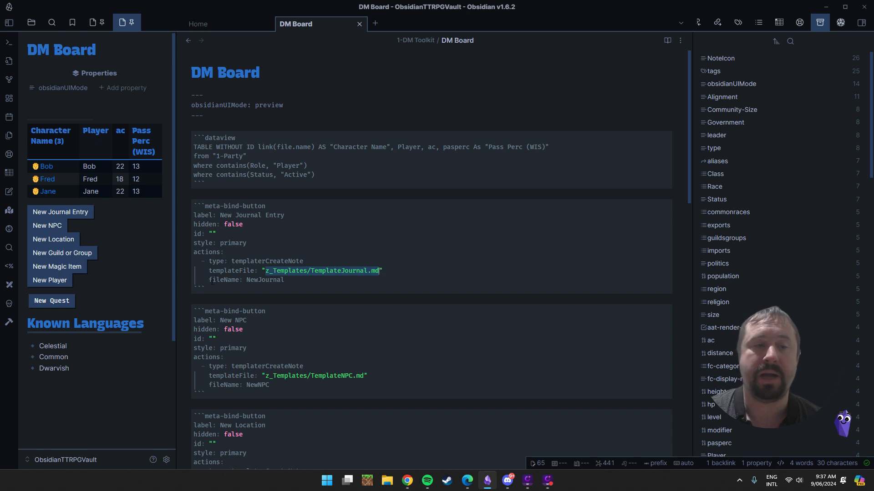
double_click(263, 280)
Add blank lines between the New Journal Entry and New NPC blocks and open the Meta Bind button builder there
left_click(219, 301)
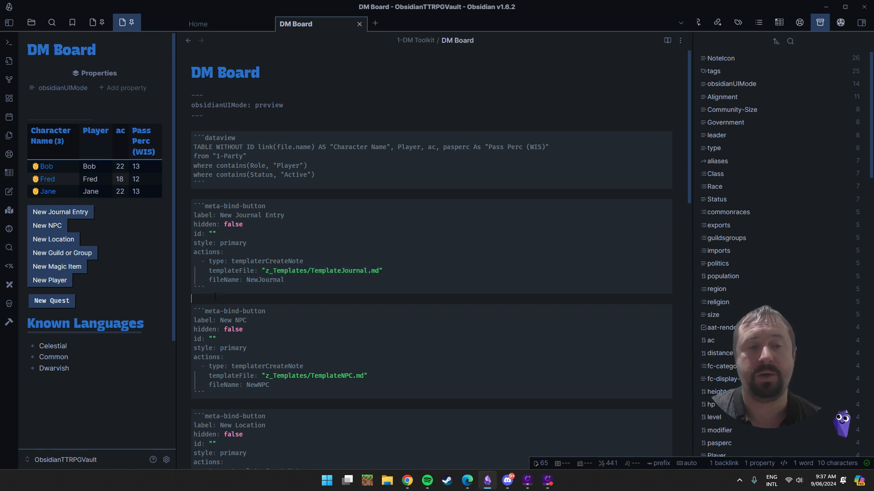
key("Return")
key("Return")
key("Up")
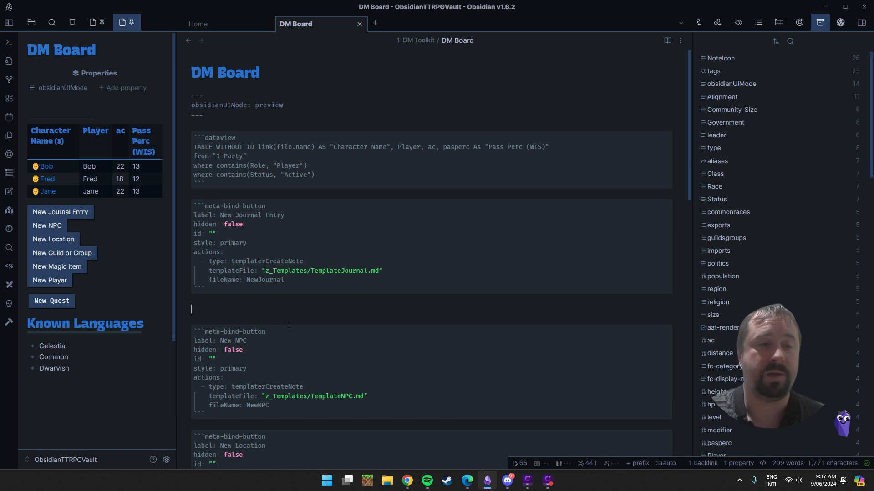
right_click(201, 306)
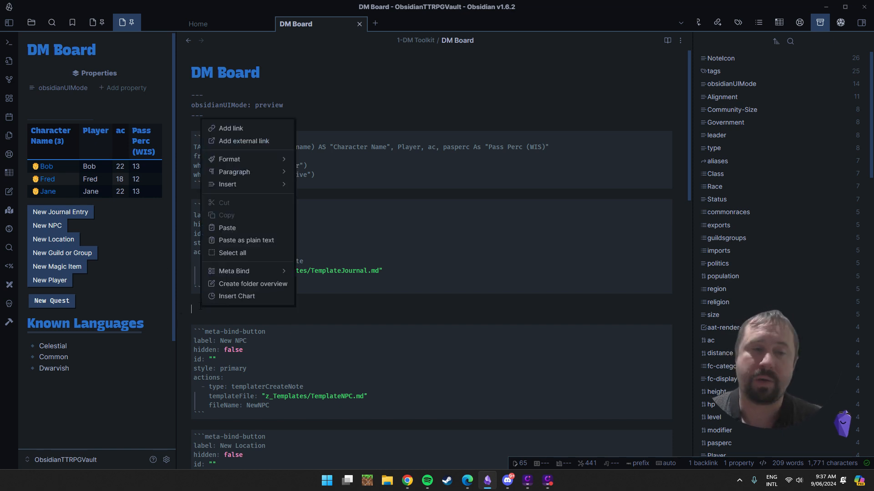
mouse_move(248, 271)
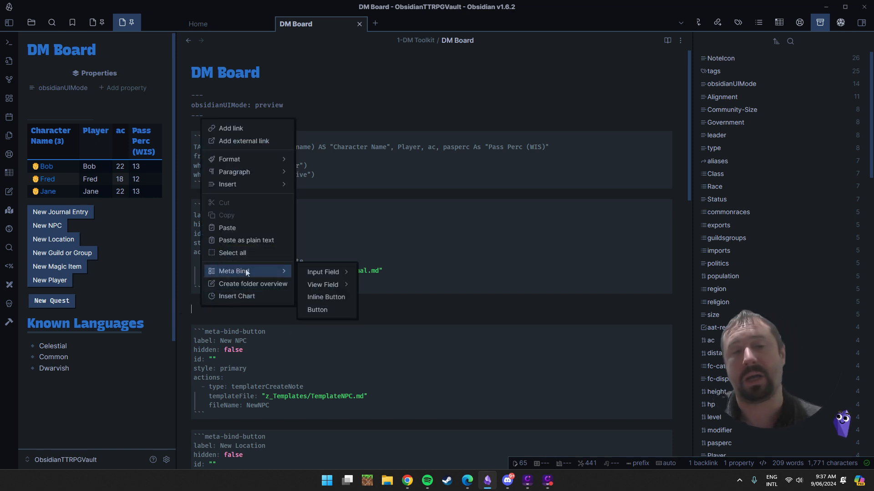
mouse_move(333, 272)
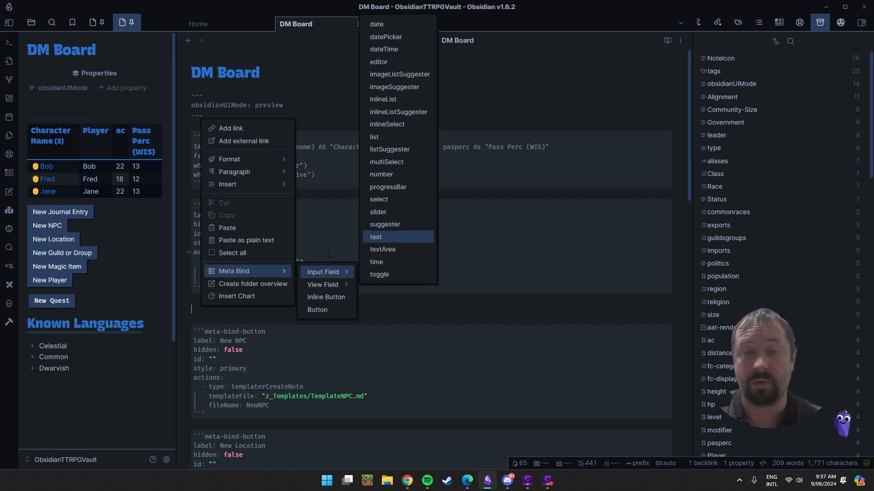
left_click(316, 310)
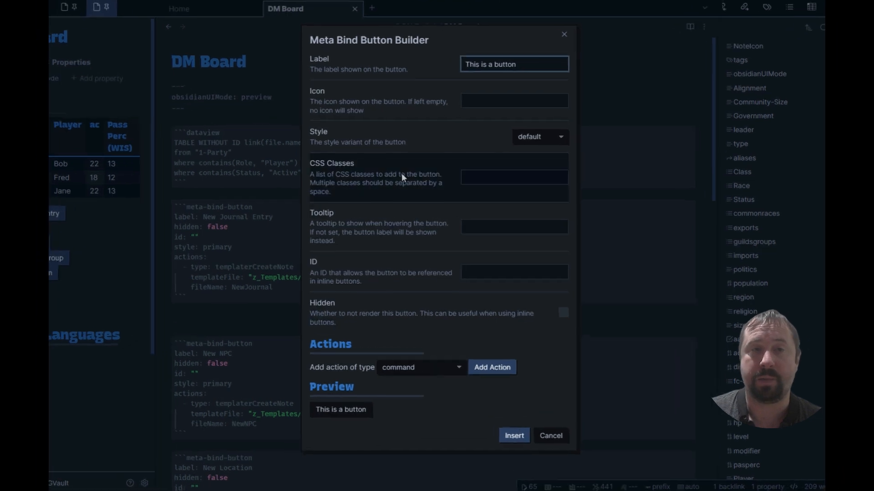
Set the new button's label to My Button and its icon to Shield
key("ctrl+a")
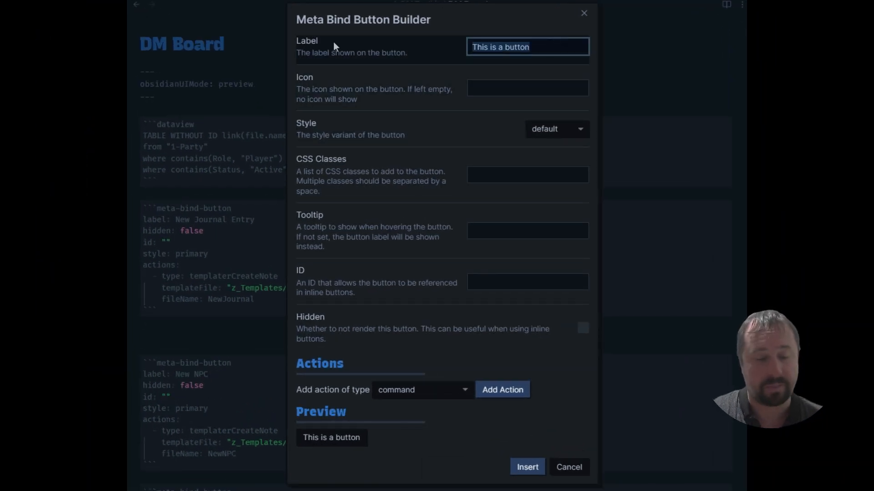
type("My Button")
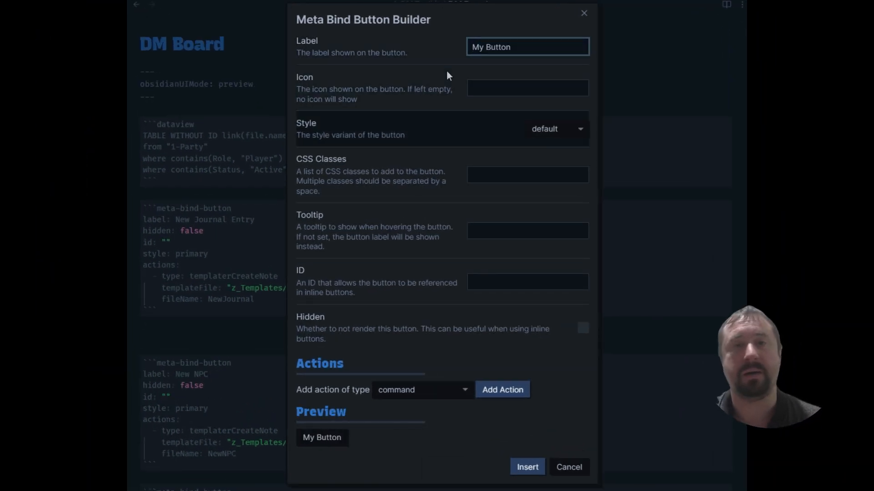
left_click(502, 88)
type("Shiel")
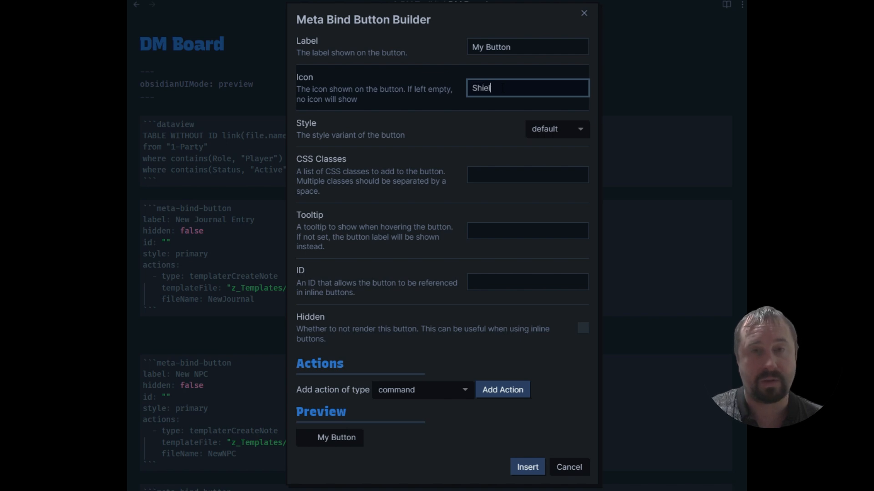
type("d")
left_click(451, 106)
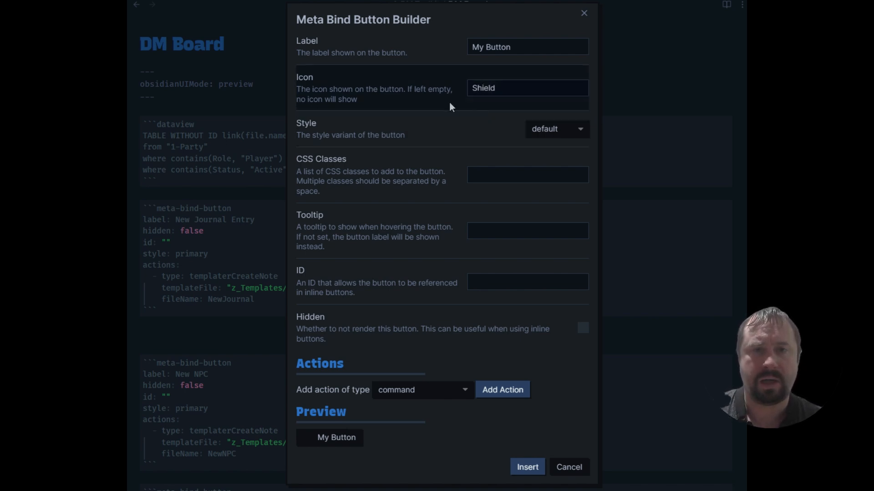
Try the primary and default styles for the button and set it to destructive
left_click(554, 130)
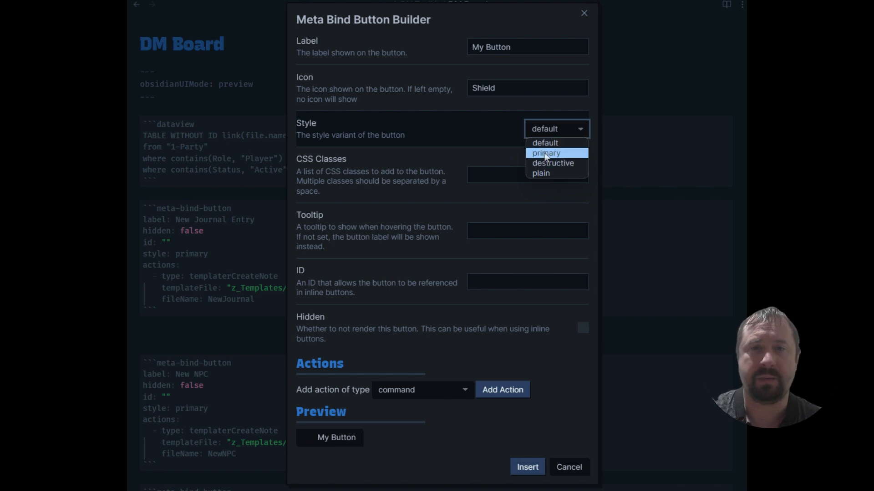
left_click(546, 154)
left_click(569, 130)
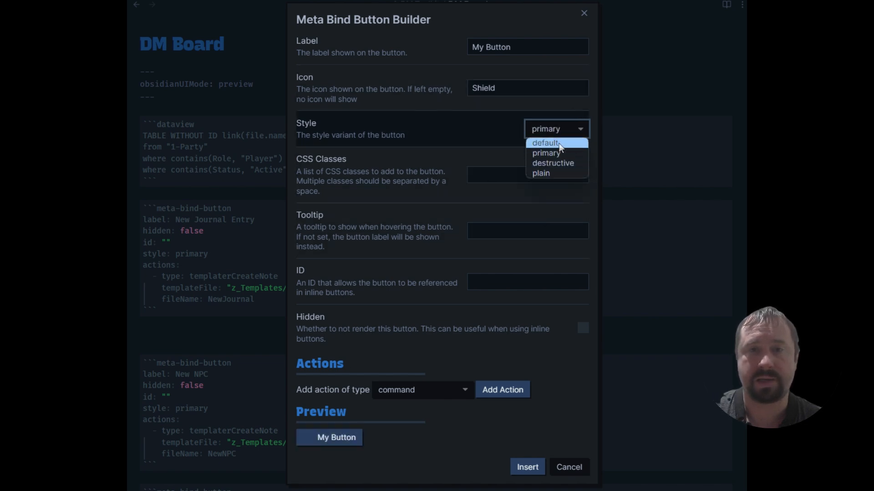
left_click(560, 147)
left_click(552, 130)
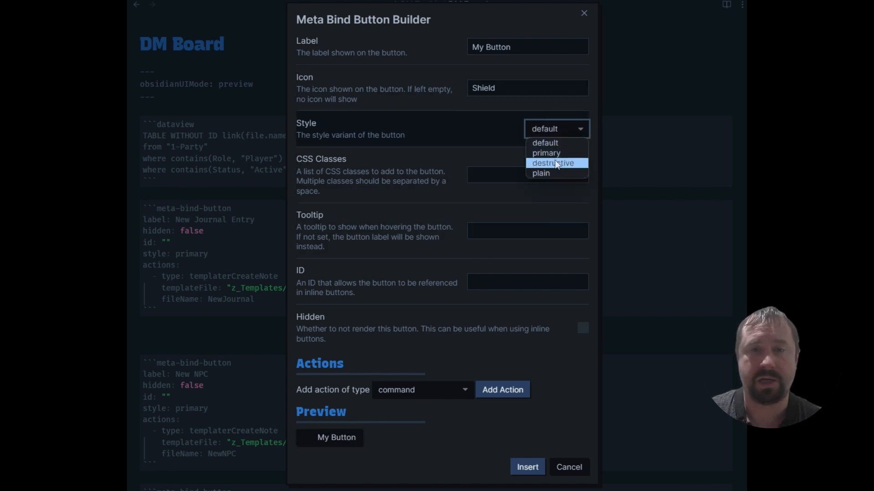
left_click(555, 163)
Leave the CSS classes empty, and set the button's tooltip to Tooltip and its ID to Button1
left_click(526, 175)
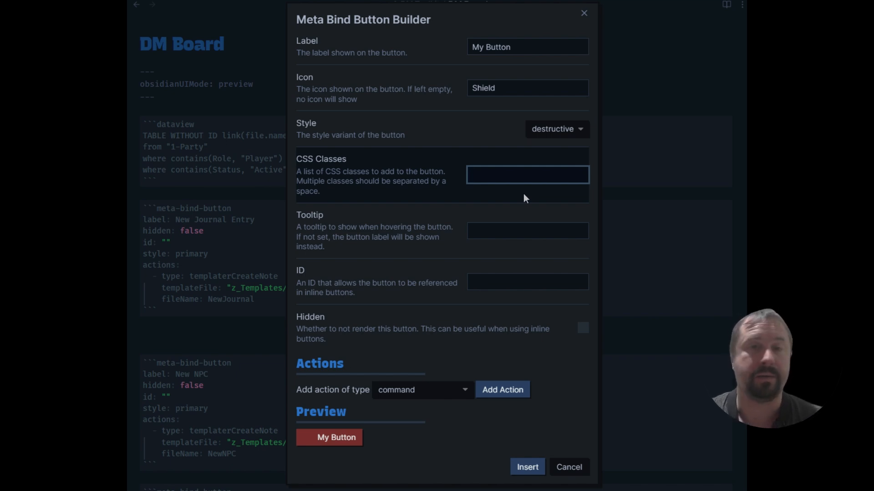
key("Tab")
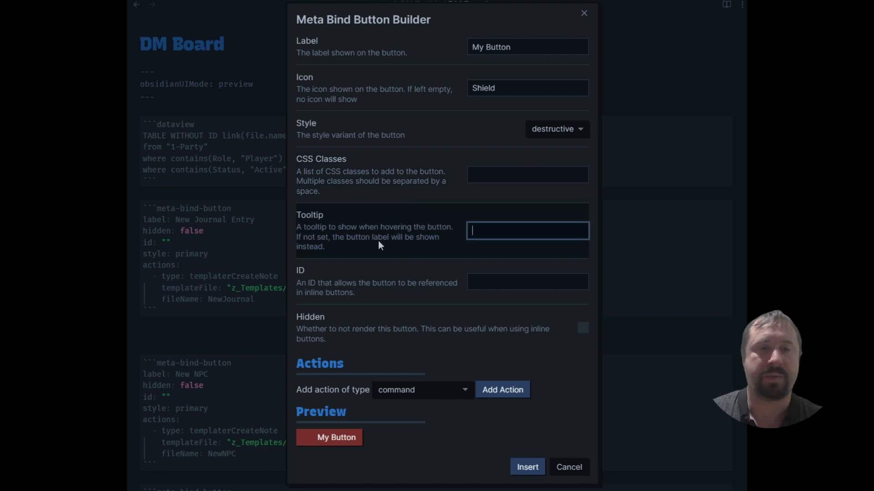
type("Toolt")
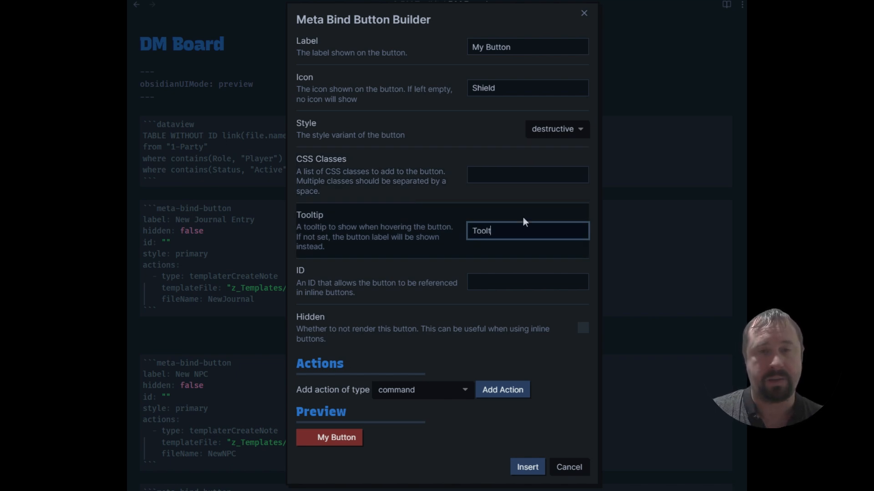
type("ip")
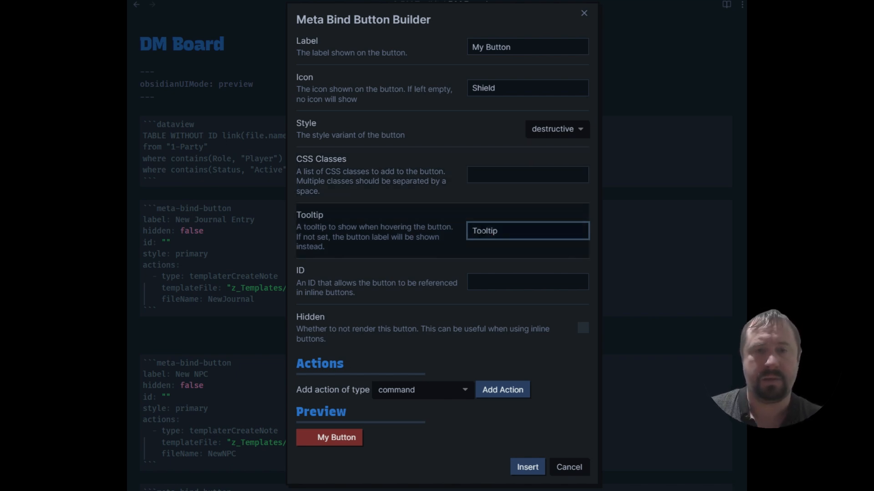
left_click(527, 282)
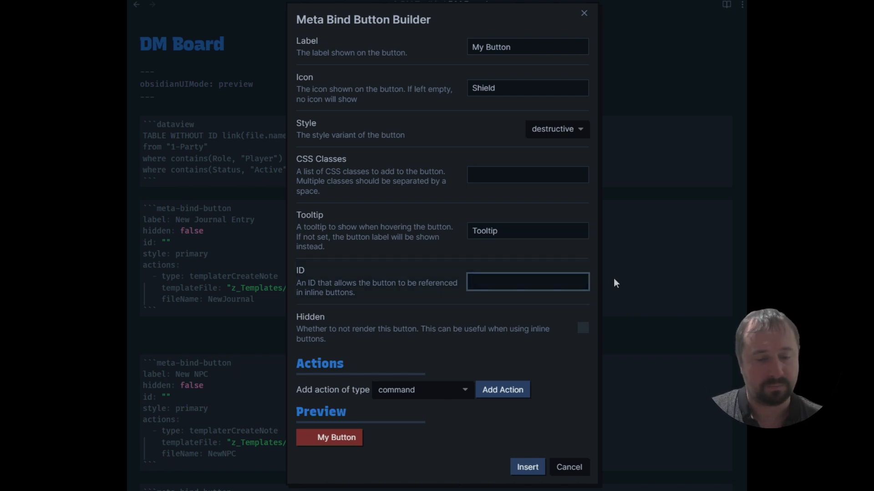
type("Button1")
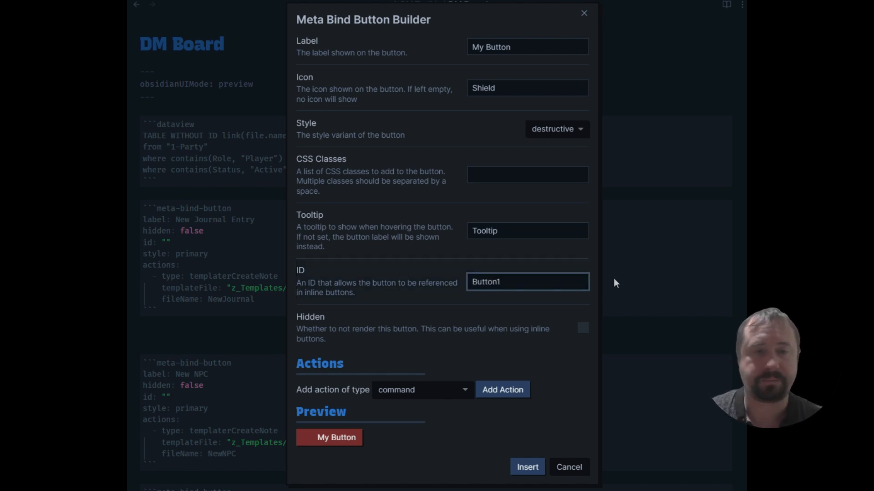
Add an action of type templaterCreateNote to the button
left_click(467, 394)
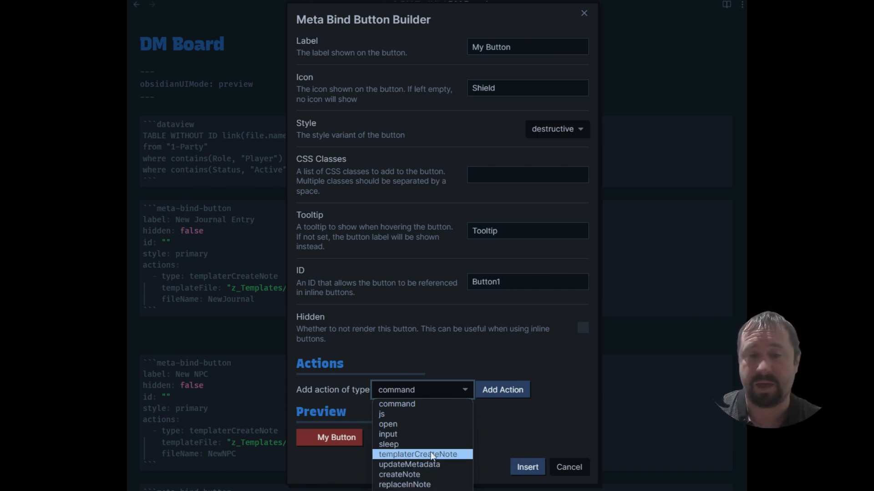
left_click(401, 454)
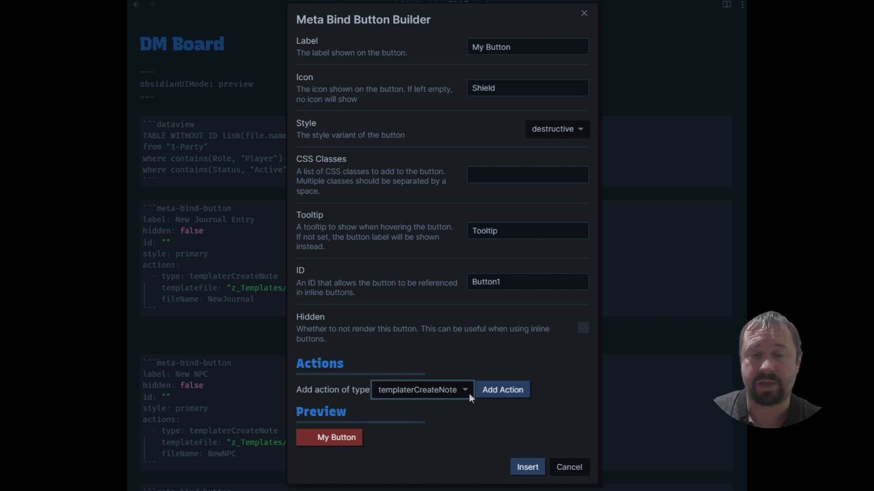
left_click(502, 390)
scroll(513, 359, "down", 3)
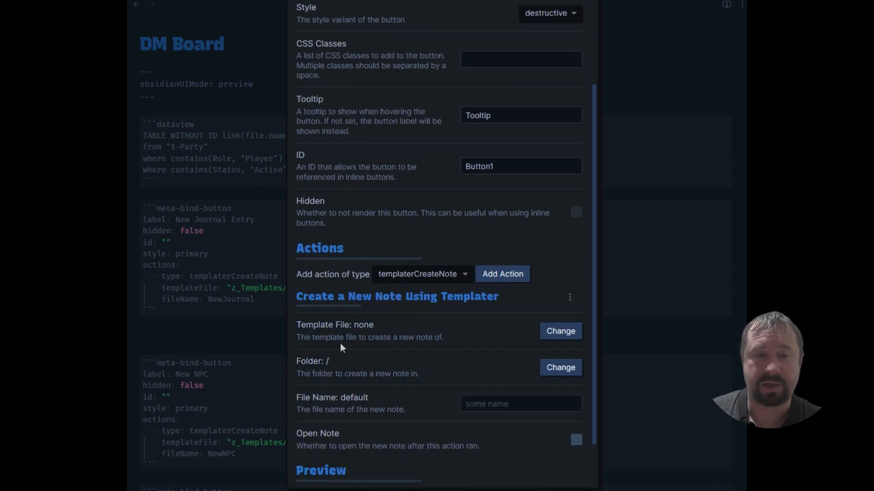
Add a second action of type open to the button
left_click(462, 275)
left_click(405, 305)
left_click(497, 272)
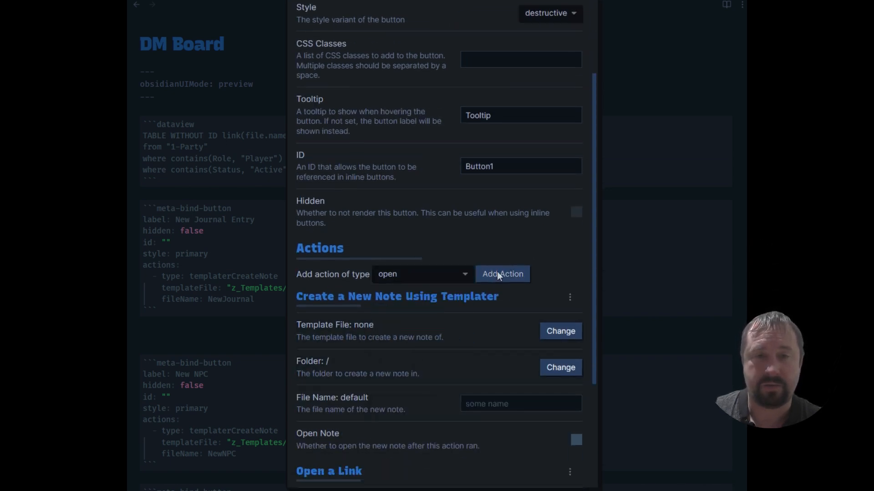
scroll(519, 335, "down", 4)
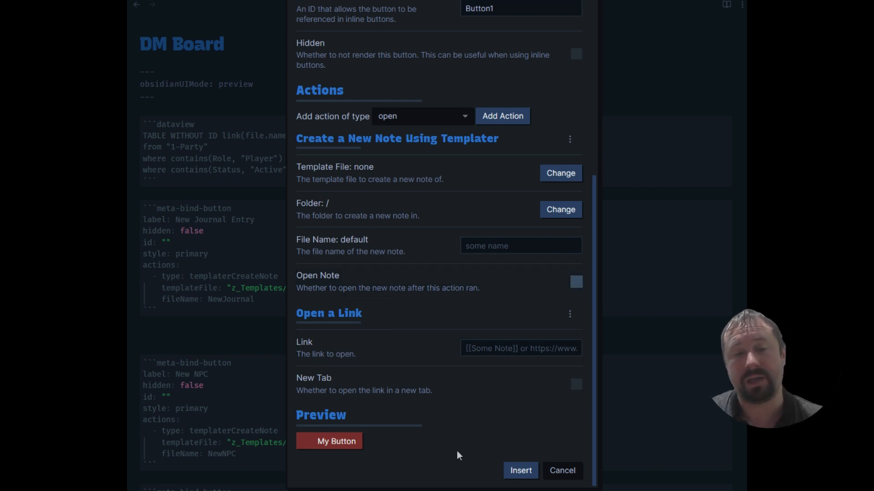
Set the Templater action's template file to z_Templates/TemplateJournal.md
scroll(512, 237, "up", 3)
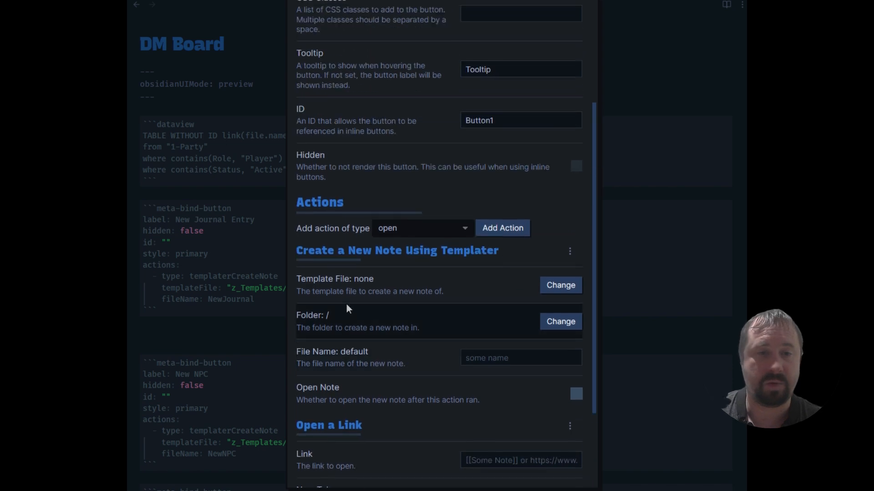
left_click(559, 285)
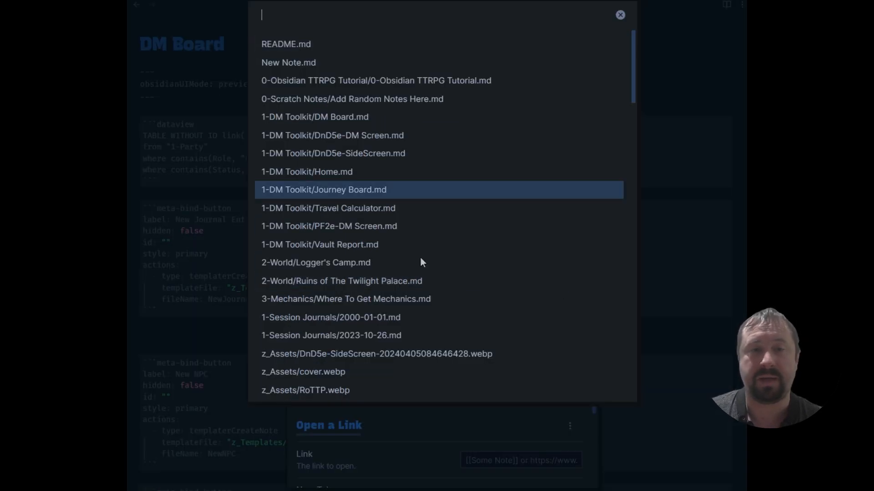
left_click(433, 427)
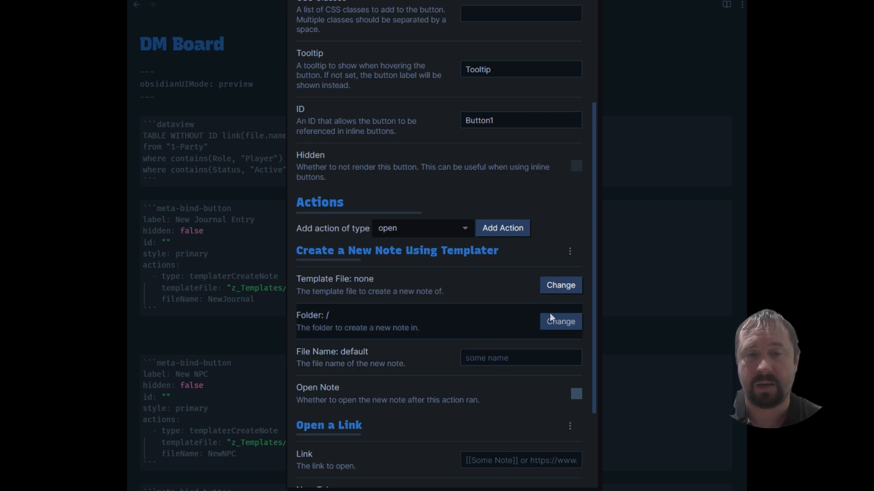
left_click(557, 285)
scroll(439, 278, "down", 6)
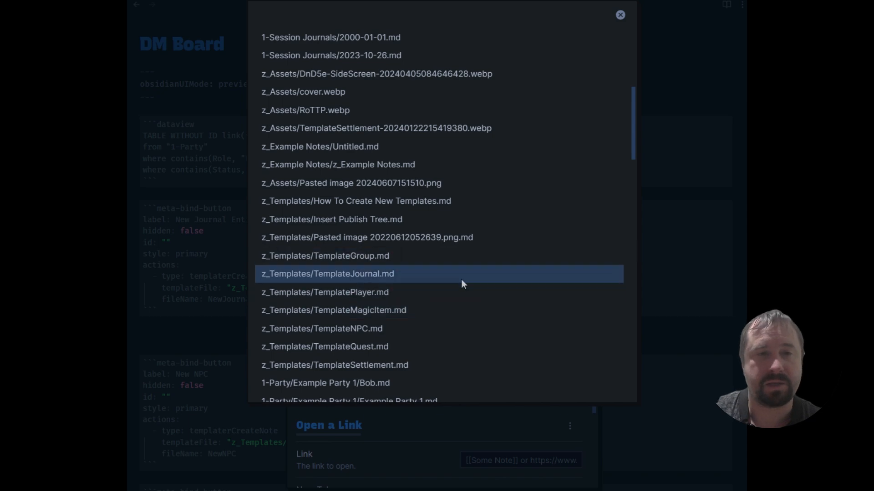
scroll(493, 244, "down", 6)
scroll(493, 241, "down", 1)
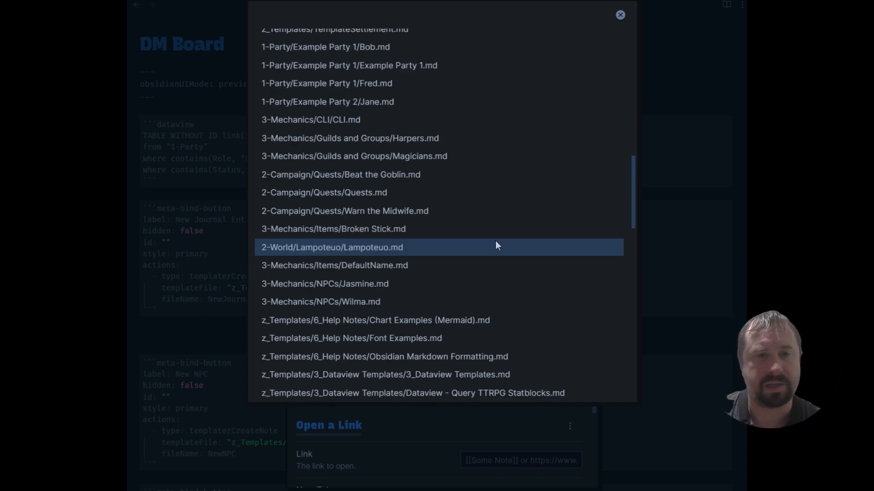
scroll(495, 240, "up", 6)
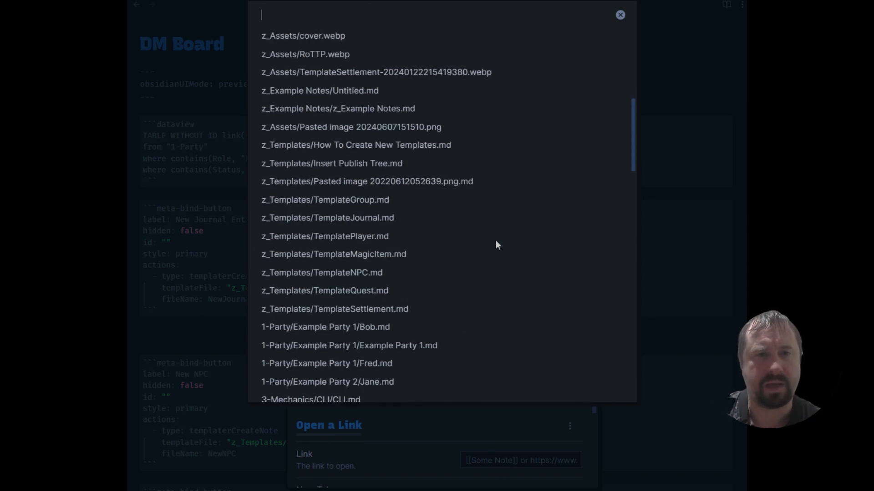
left_click(369, 218)
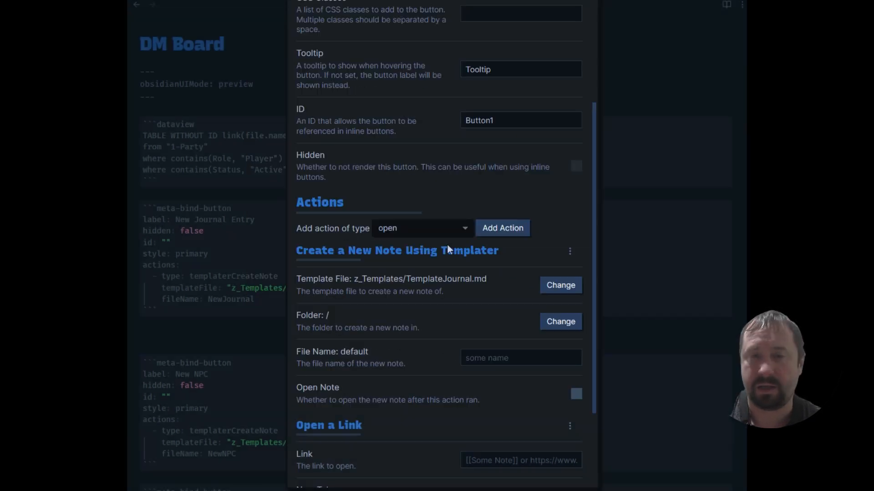
Set the Templater action's folder to 1-Session Journals and the new note's file name to NewJournal
left_click(565, 322)
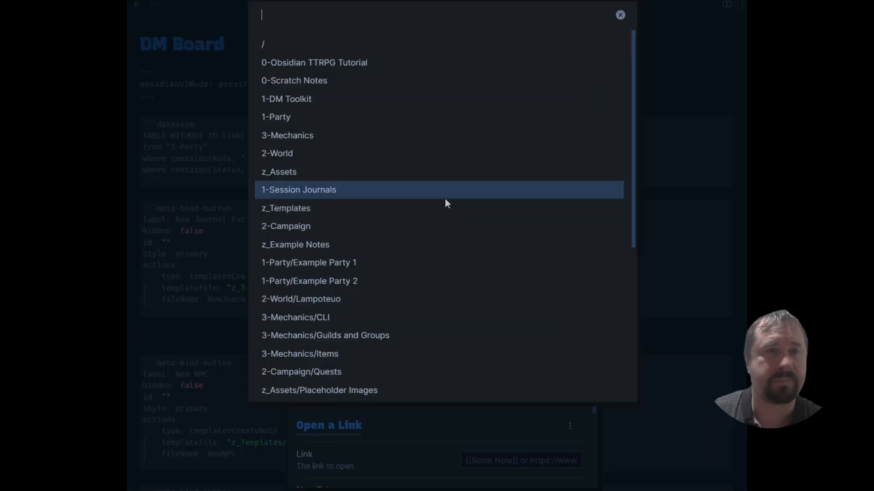
left_click(330, 194)
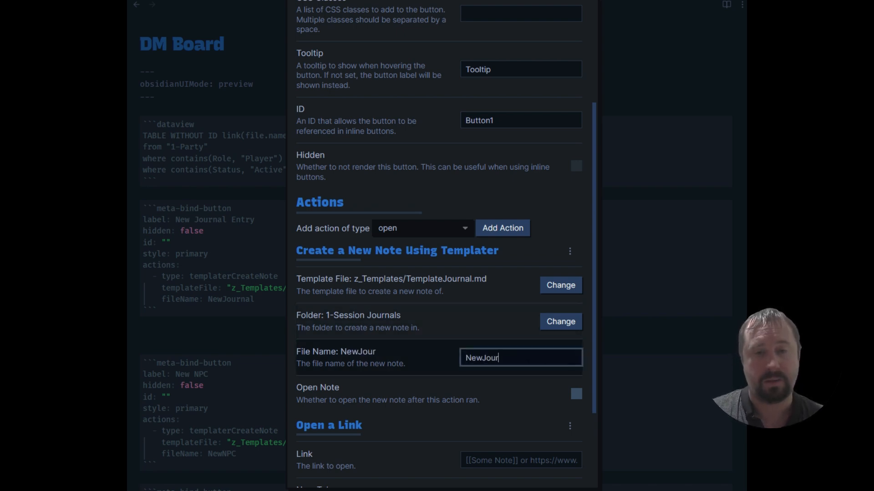
Remove the Open a Link action from the button
scroll(565, 330, "down", 3)
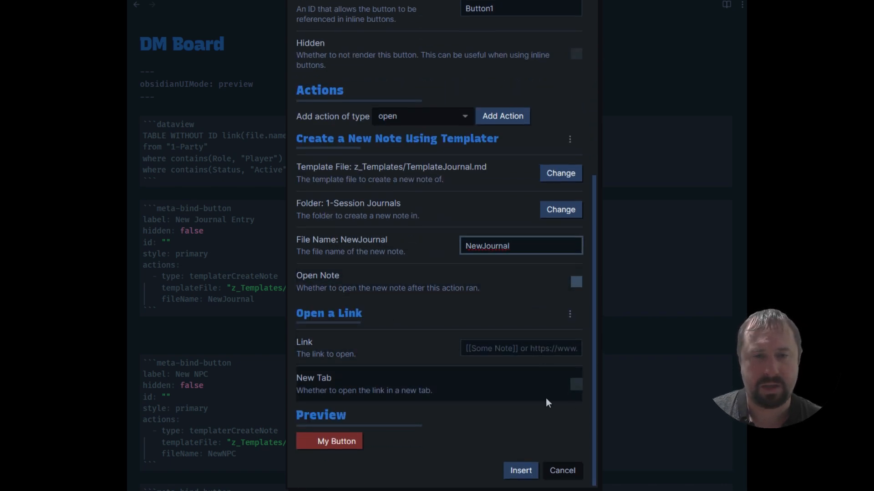
left_click(569, 314)
left_click(613, 342)
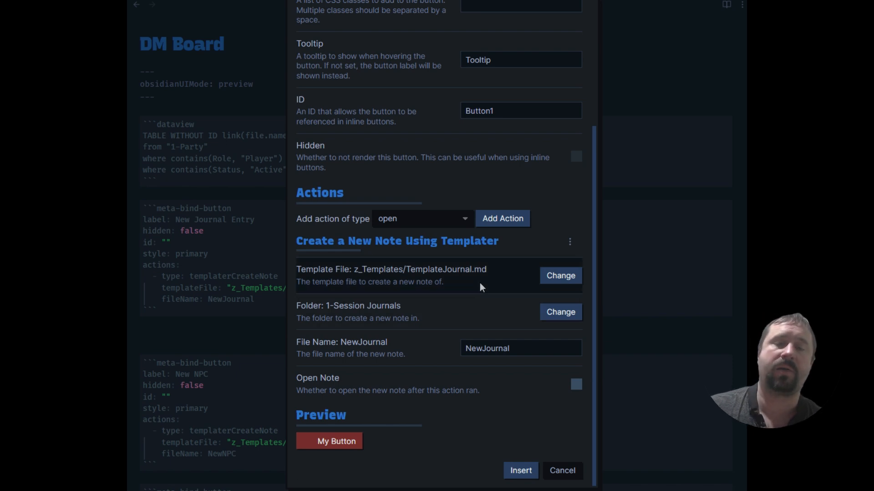
Insert the configured button into the DM Board note and highlight its whole code block
left_click(524, 471)
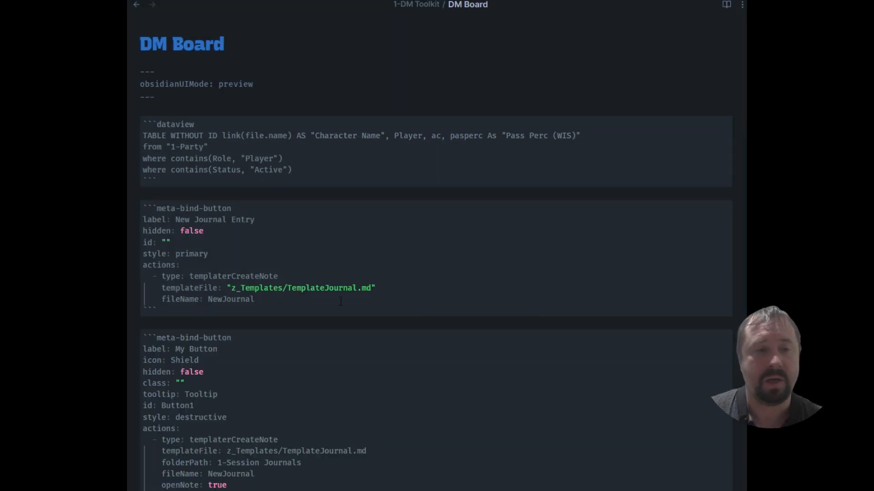
scroll(323, 302, "down", 4)
left_click_drag(178, 336, 135, 177)
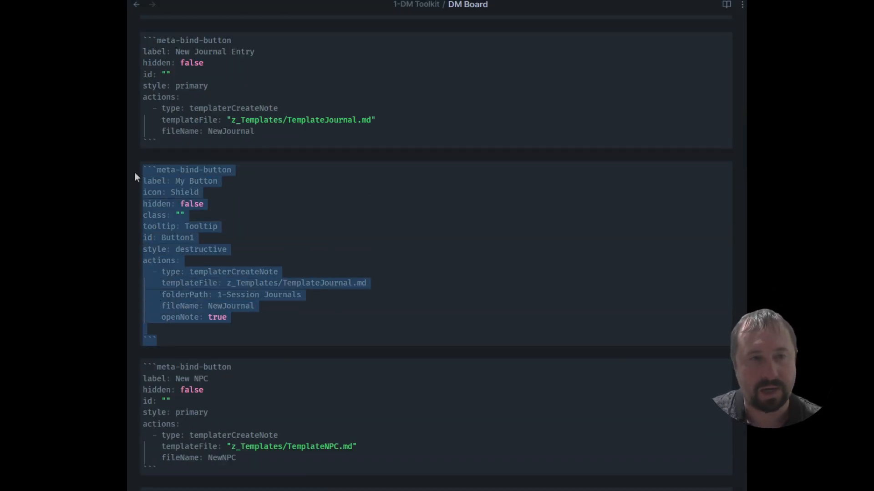
left_click(504, 281)
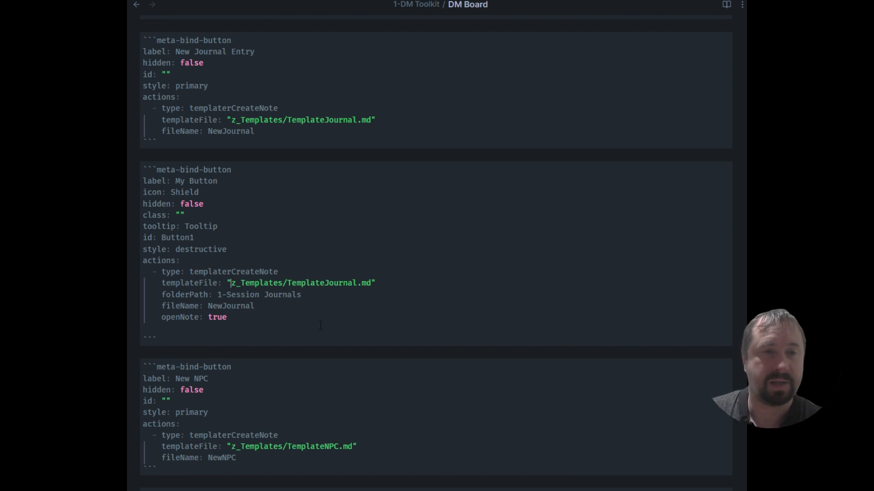
Remove the quotation marks around the templateFile path in the My Button code block
key("BackSpace")
left_click(231, 283)
key("BackSpace")
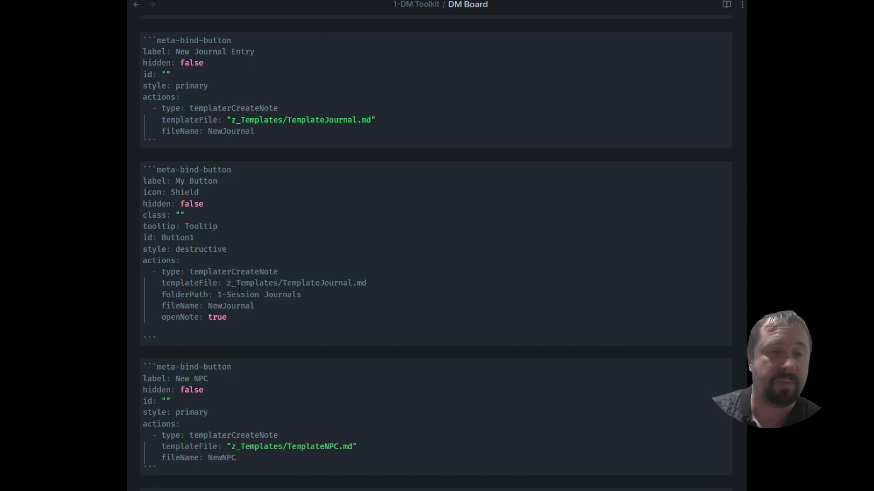
Compare the My Button code block, including its fileName and openNote lines, with the New Journal Entry block
left_click_drag(318, 304, 180, 307)
left_click(363, 307)
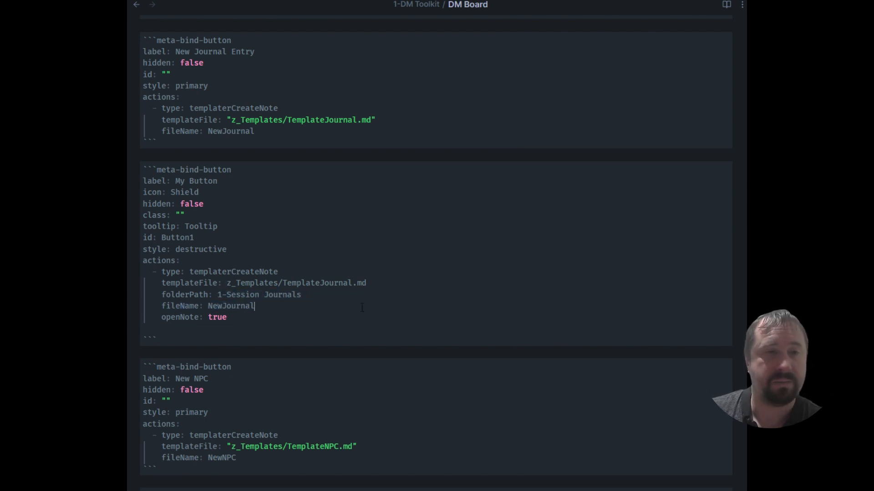
left_click(225, 322)
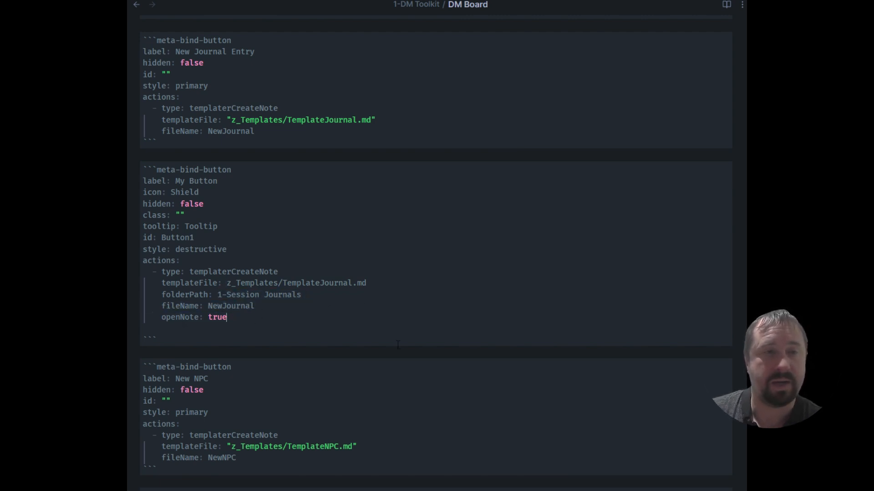
scroll(225, 322, "up", 3)
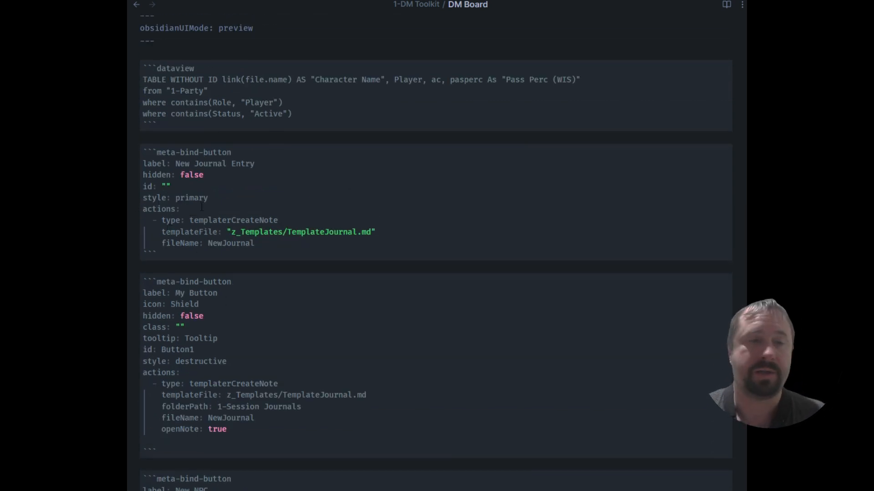
left_click_drag(157, 253, 128, 153)
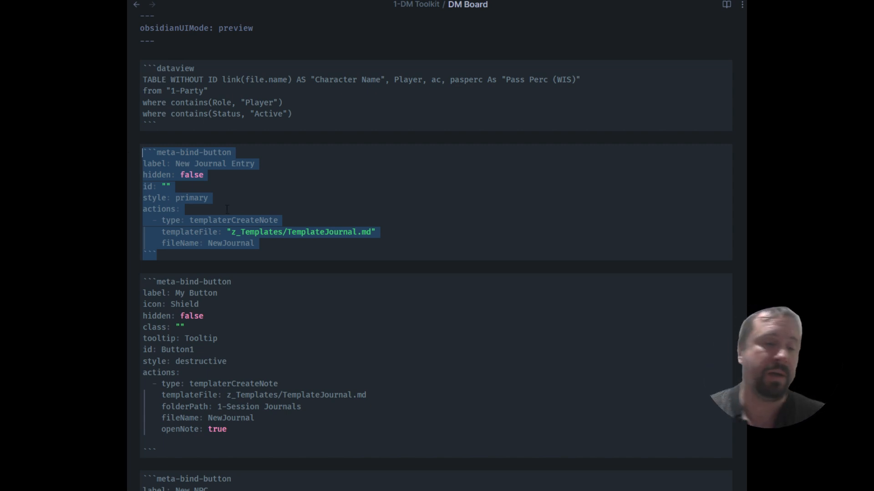
left_click_drag(156, 452, 165, 280)
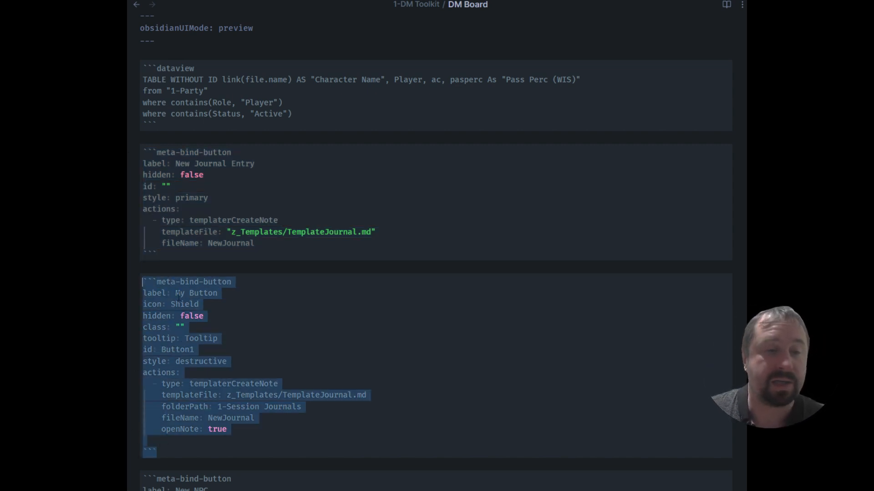
left_click(319, 361)
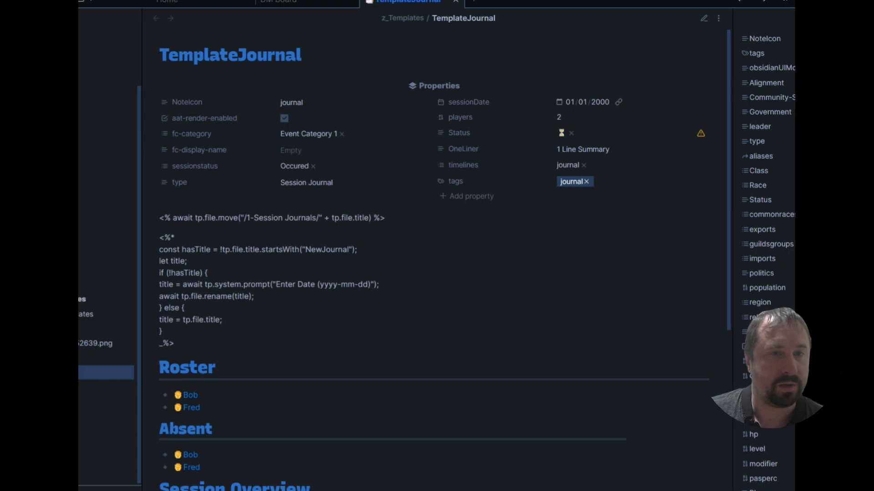
Place the TemplateJournal note in a split pane beside the DM Board note
left_click_drag(417, 26, 674, 168)
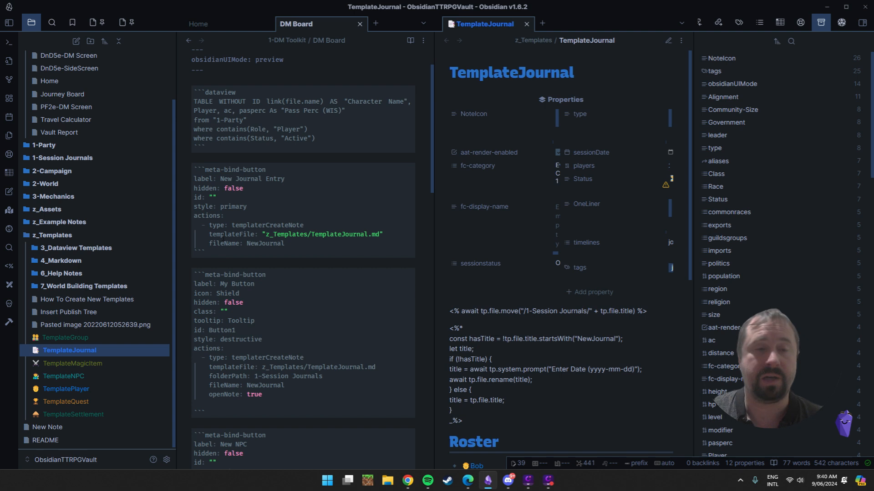
scroll(218, 195, "up", 1)
scroll(232, 208, "down", 2)
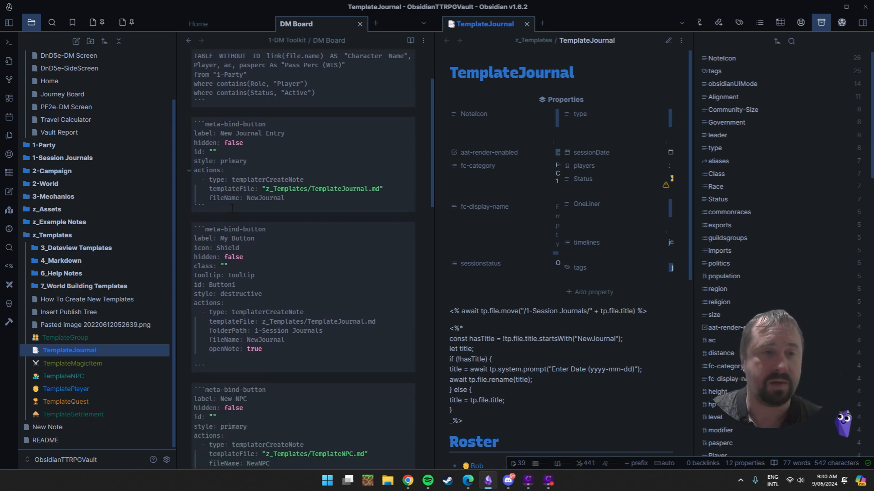
Highlight the New Journal Entry button's code block, its label and its templateFile path
left_click_drag(220, 209, 178, 117)
left_click(297, 134)
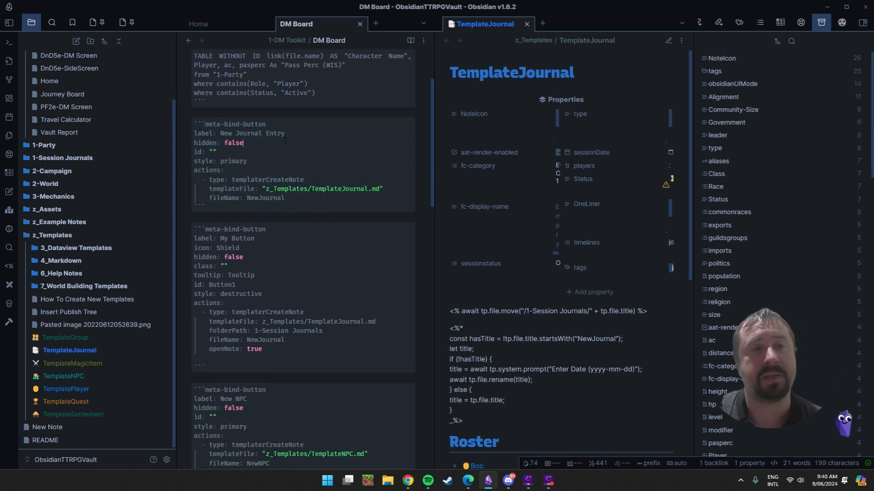
left_click_drag(296, 135, 218, 134)
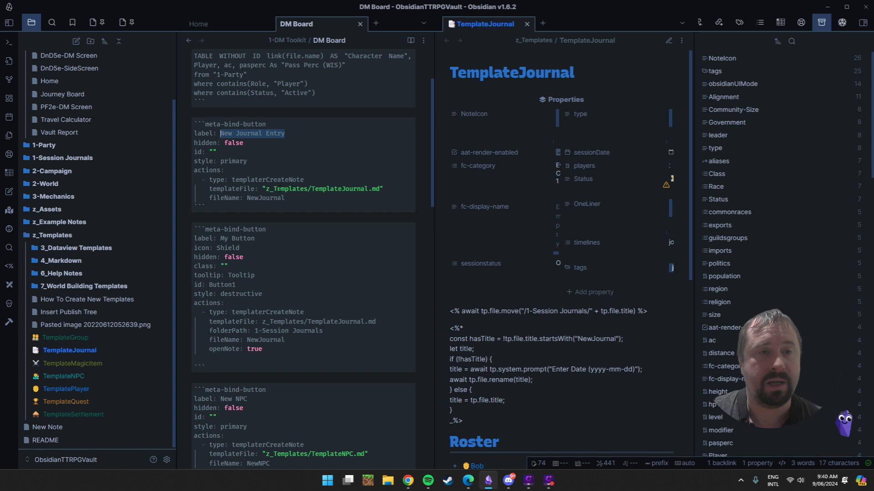
left_click_drag(263, 189, 380, 189)
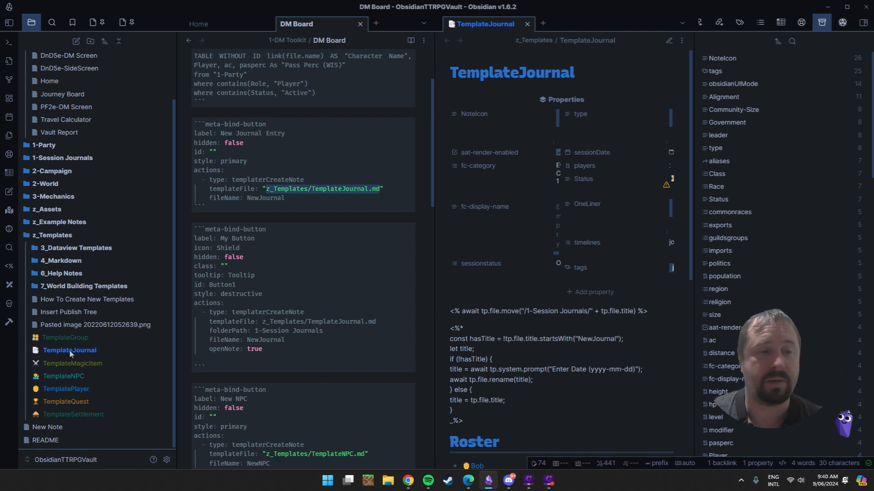
Look through the TemplateJournal note and highlight all its Templater code above the Roster heading
scroll(657, 186, "down", 4)
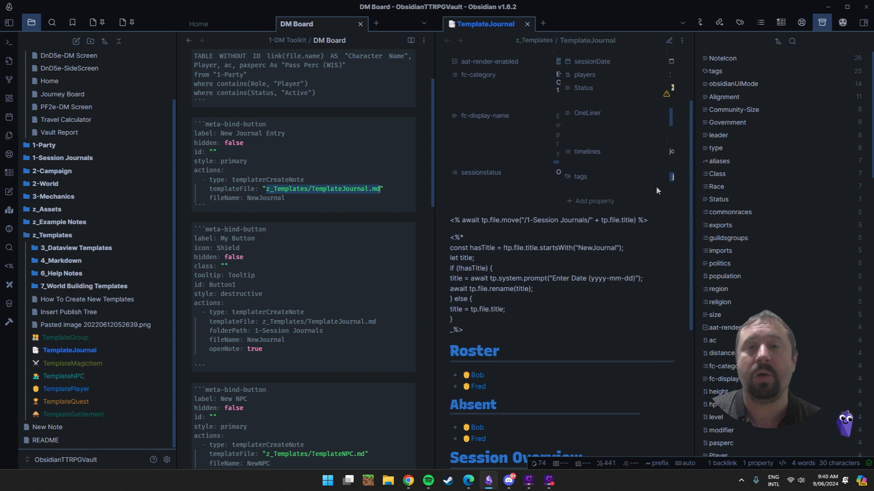
scroll(634, 195, "up", 6)
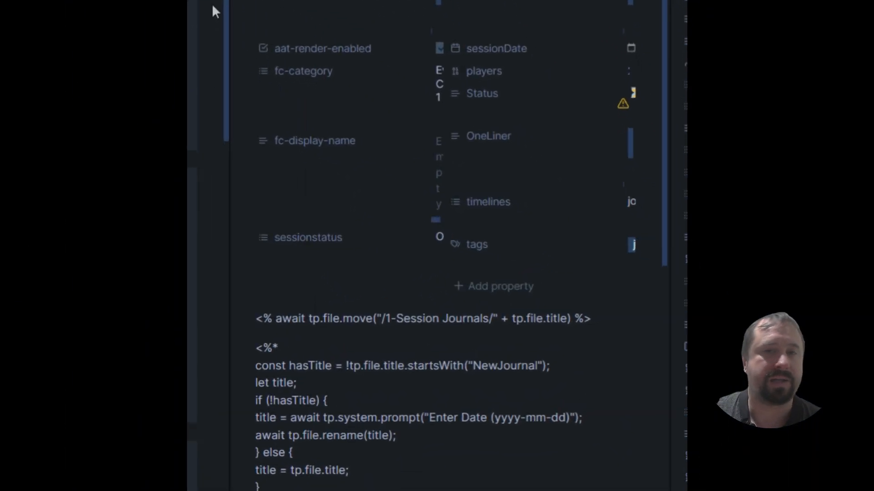
scroll(586, 201, "down", 5)
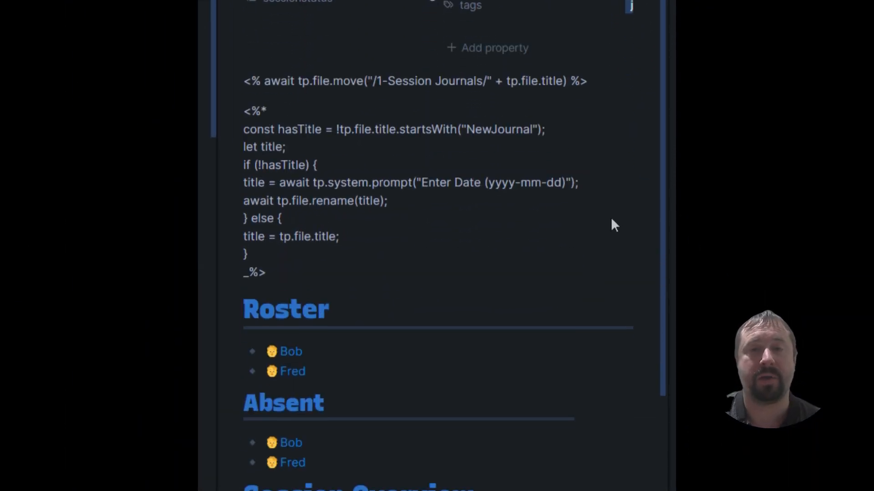
left_click_drag(273, 273, 223, 74)
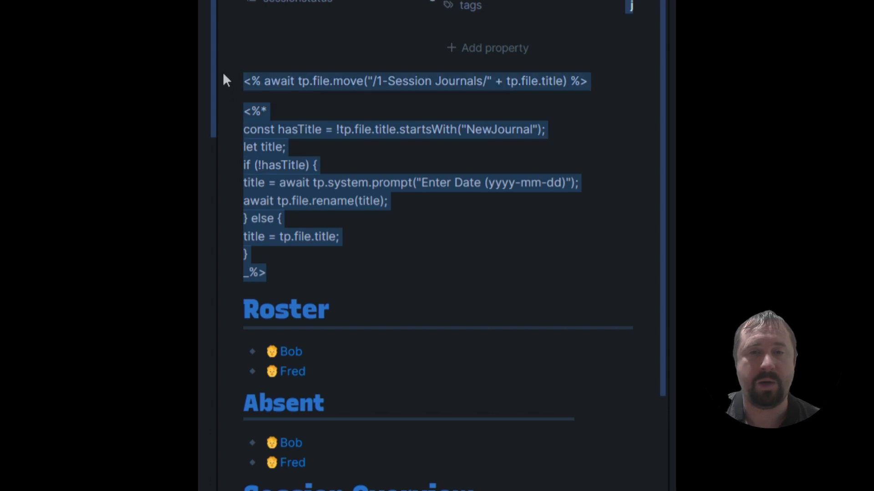
left_click(482, 279)
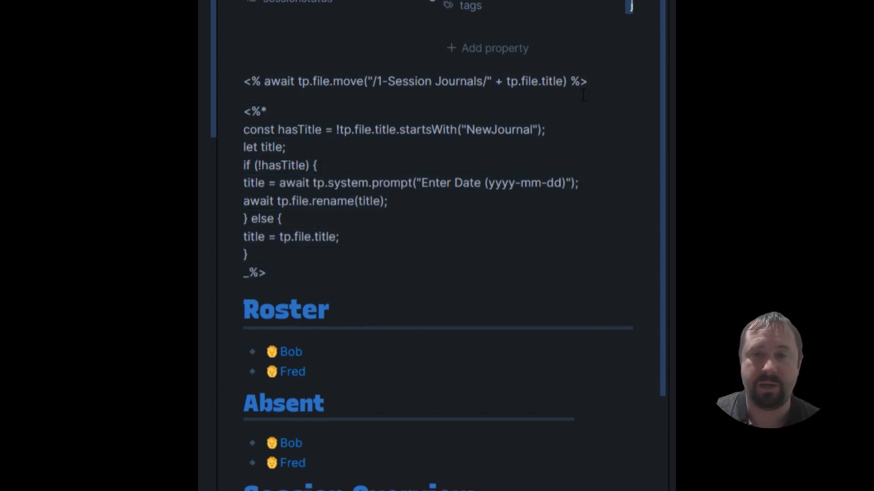
Examine the template's tp.file.move line, highlighting its /1-Session Journals/ folder path and the tp.file.title argument
left_click_drag(583, 91, 233, 78)
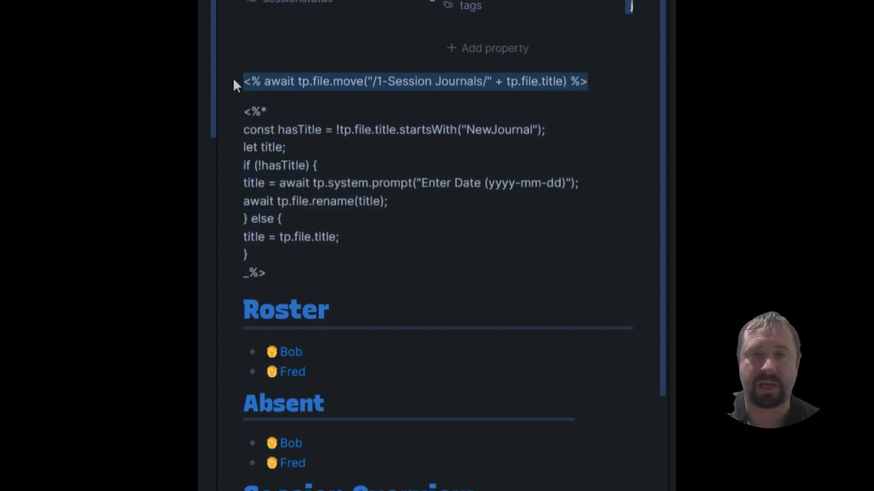
left_click(302, 116)
left_click_drag(599, 86, 235, 87)
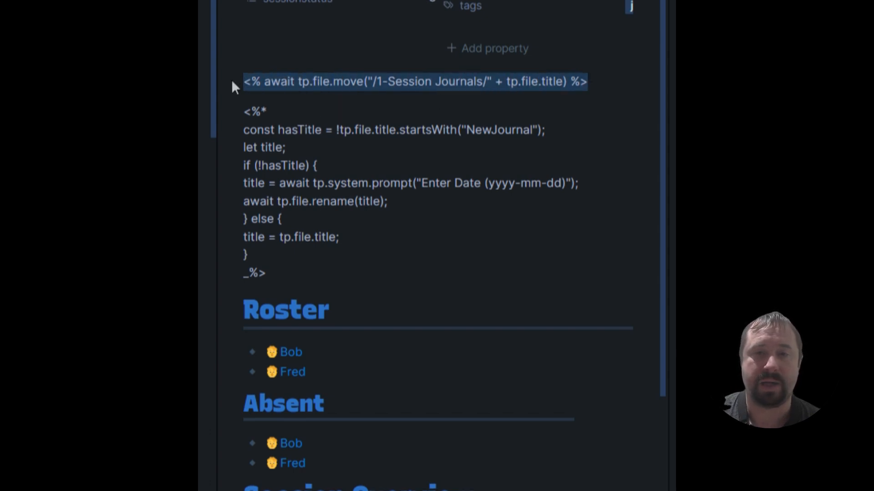
left_click(379, 80)
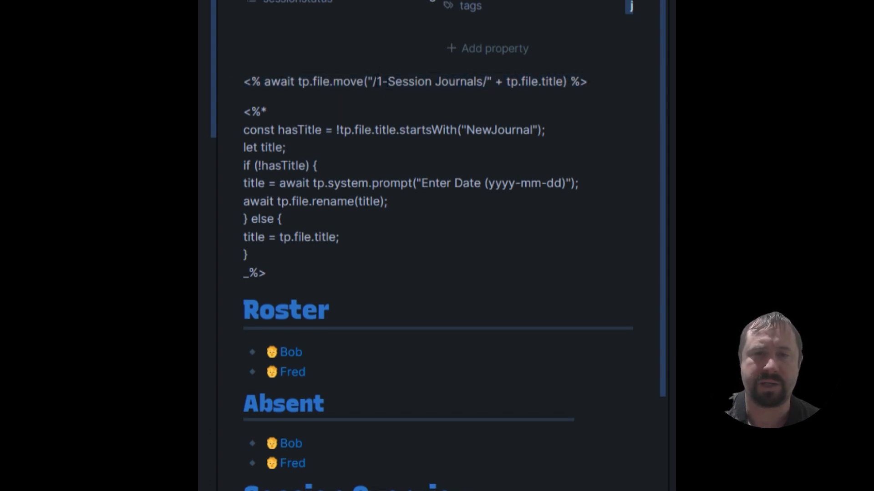
left_click_drag(374, 82, 460, 83)
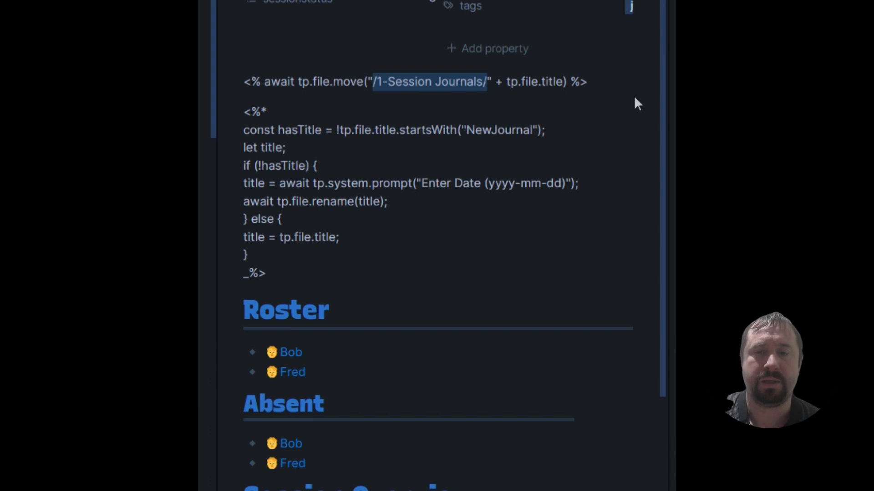
left_click(598, 87)
left_click_drag(507, 82, 570, 82)
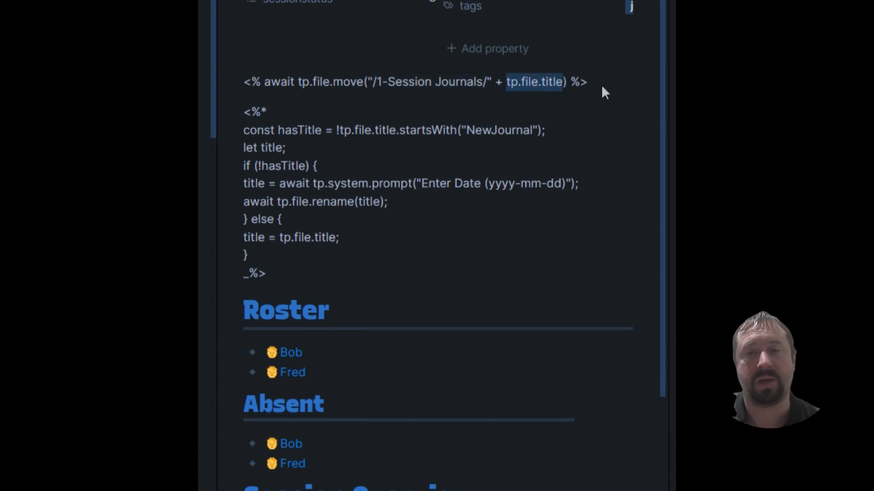
scroll(583, 100, "up", 5)
scroll(565, 115, "down", 5)
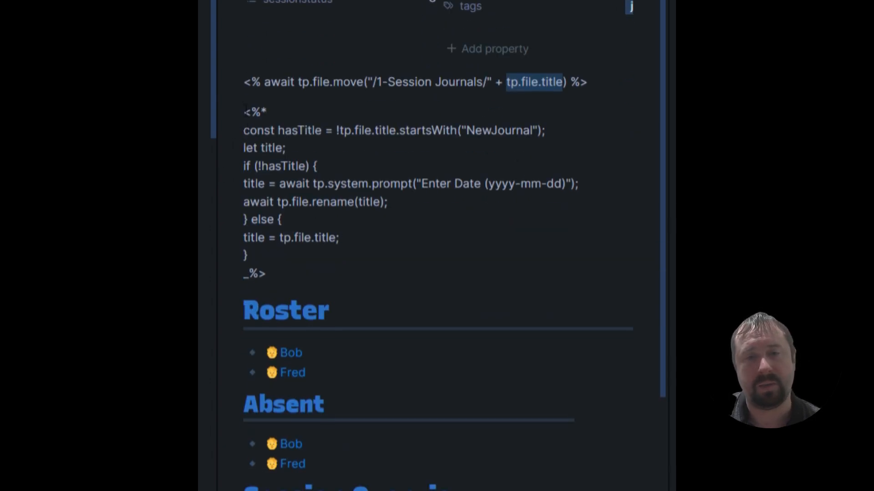
Examine the template's title script, highlighting the NewJournal check and the Enter Date (yyyy-mm-dd) prompt text
left_click_drag(246, 111, 272, 279)
left_click(356, 123)
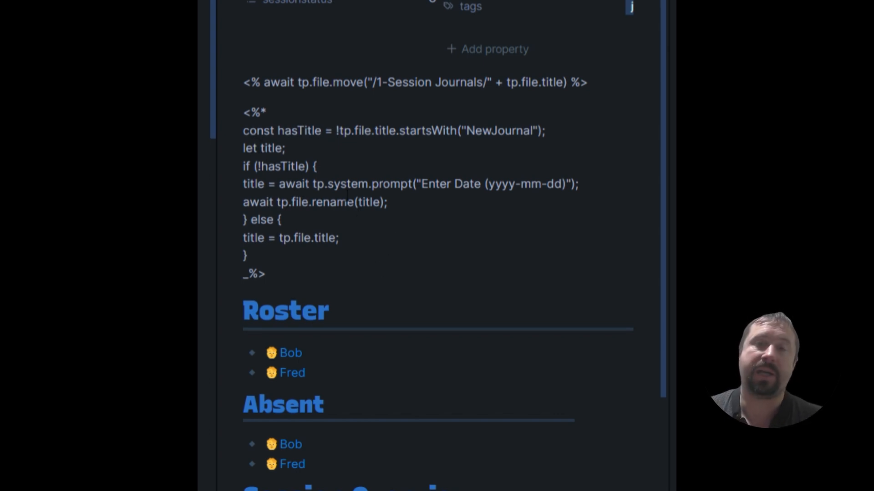
left_click_drag(466, 132, 529, 139)
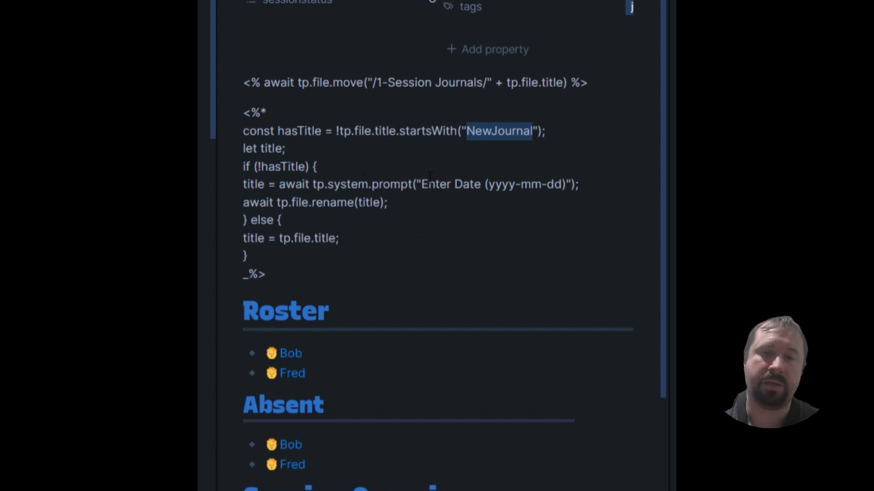
left_click_drag(421, 185, 566, 186)
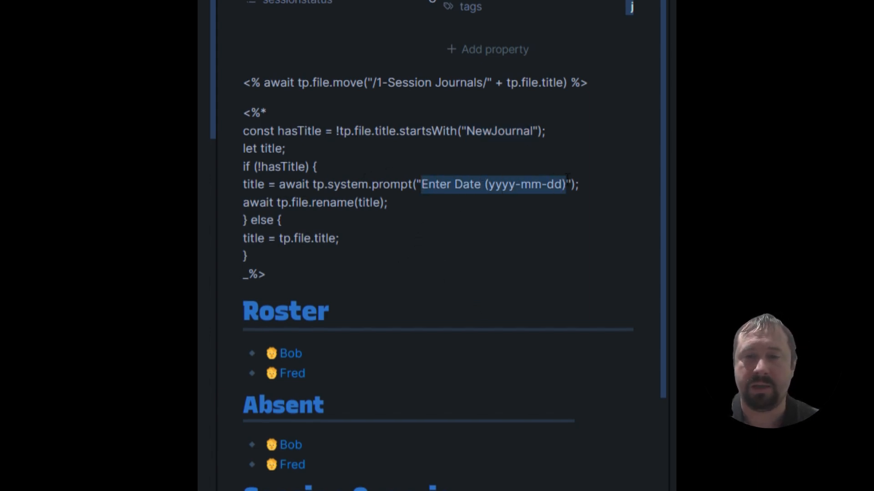
left_click(389, 203)
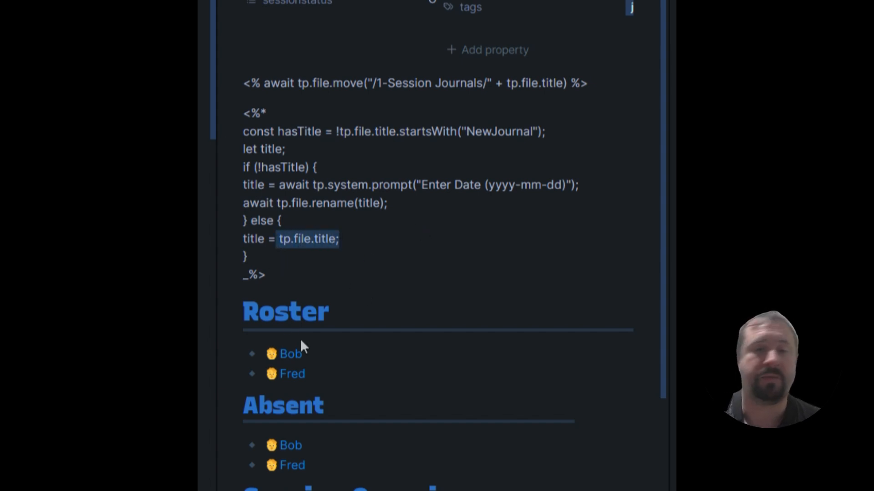
left_click_drag(275, 272, 231, 82)
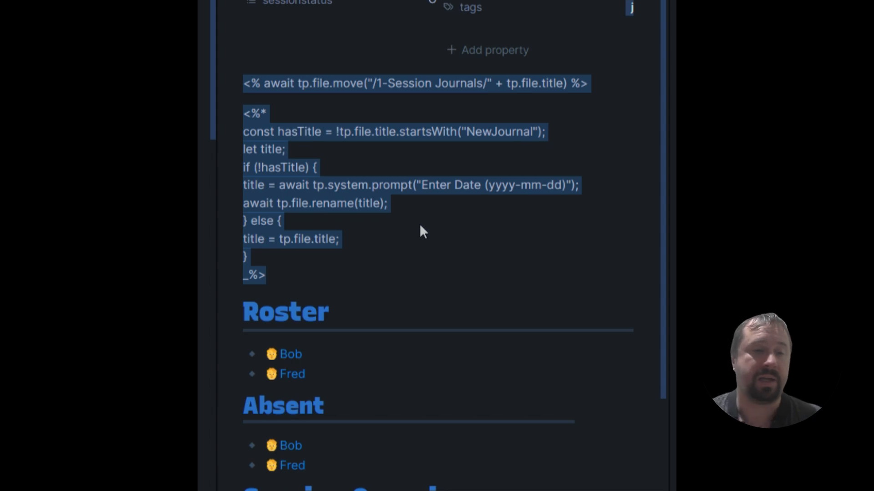
left_click(231, 82)
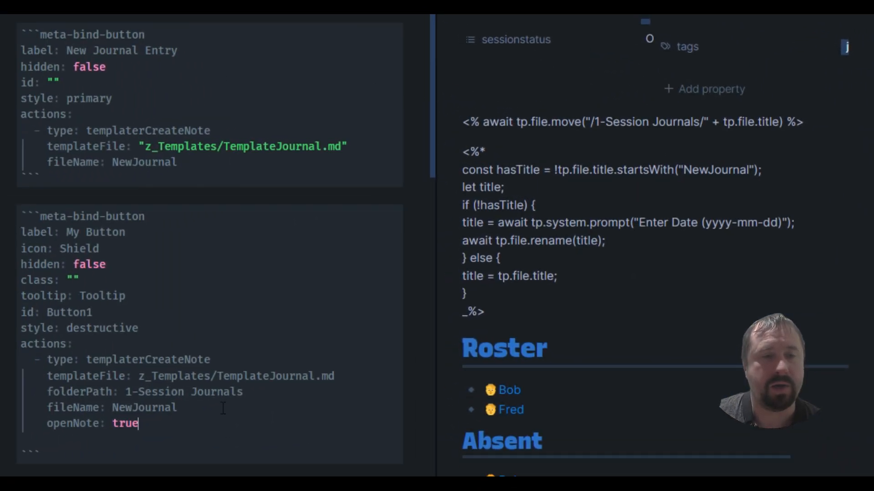
Compare the My Button block's folderPath line with the tp.file.move line in TemplateJournal
left_click_drag(228, 396, 47, 392)
left_click(175, 410)
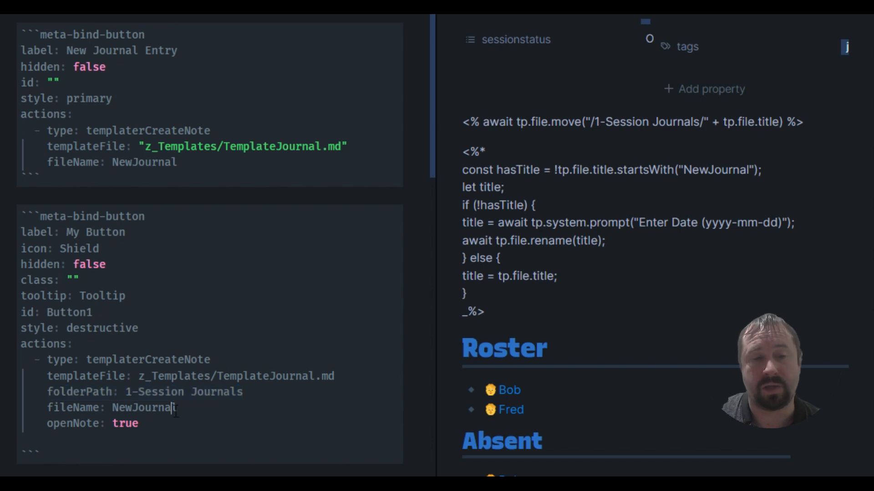
left_click_drag(250, 392, 66, 394)
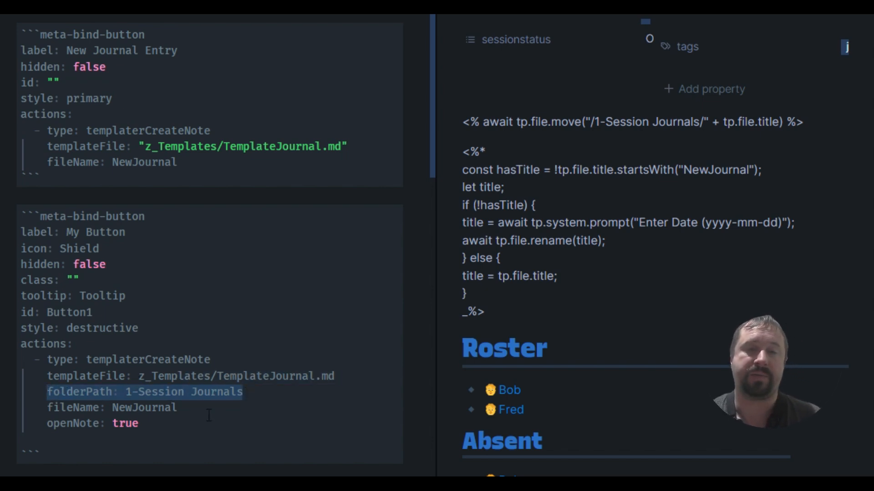
left_click_drag(803, 121, 481, 122)
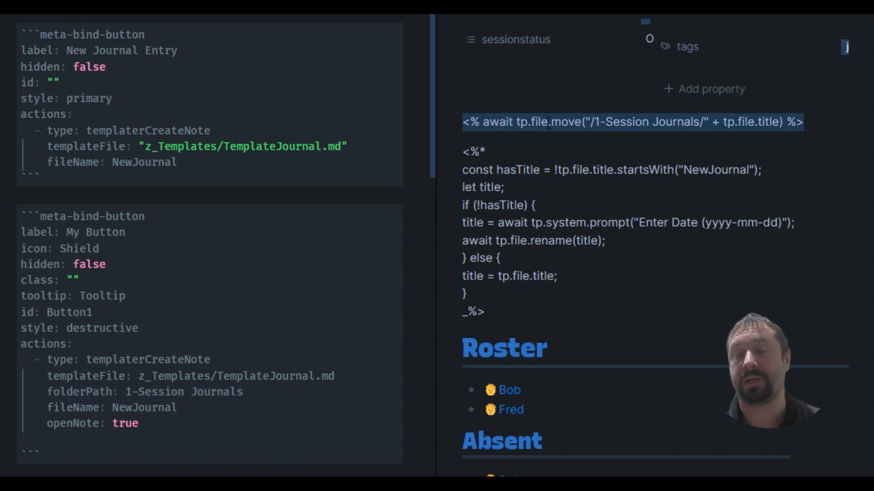
Compare the My Button block with TemplateJournal's Templater code, highlighting the tp.file.move line, the title script and the full button block
left_click_drag(707, 170, 438, 116)
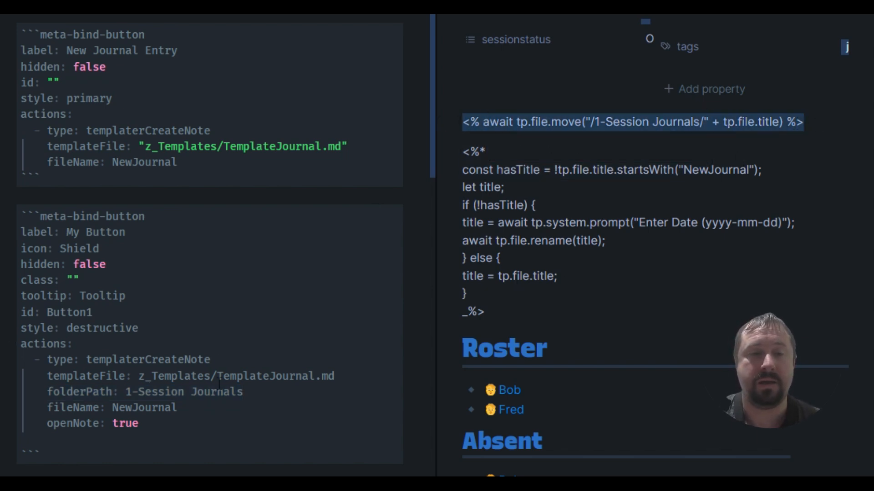
left_click_drag(177, 408, 21, 408)
left_click_drag(61, 458, 21, 216)
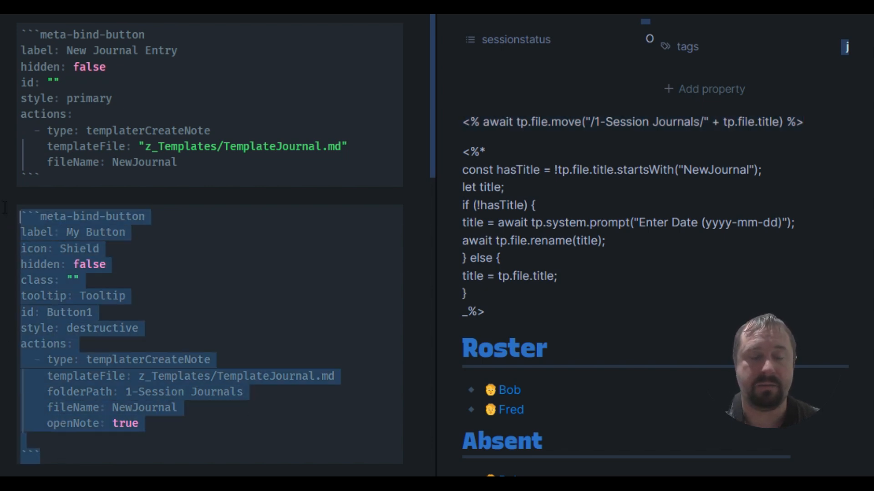
left_click(230, 362)
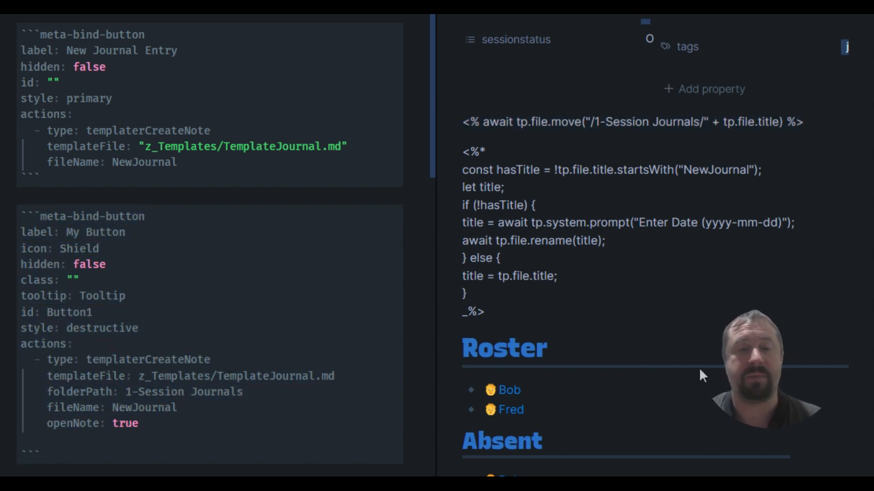
left_click_drag(528, 312, 439, 159)
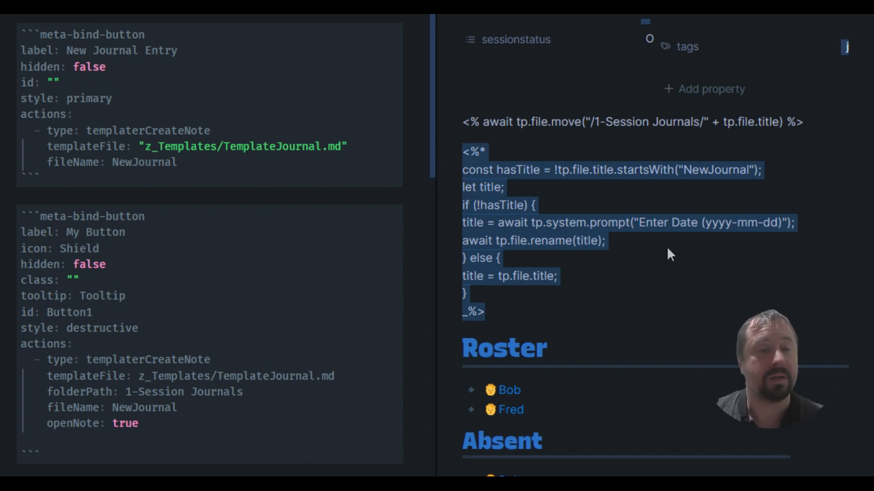
scroll(146, 143, "down", 1)
scroll(146, 143, "down", 4)
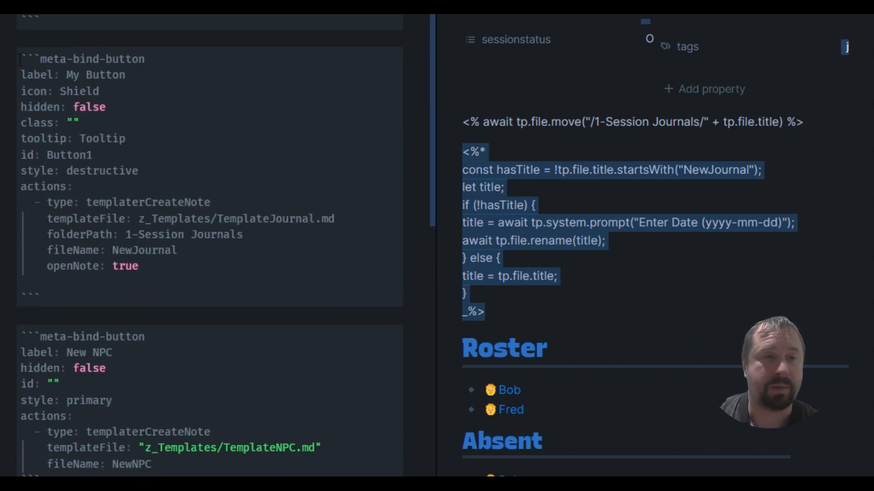
left_click_drag(21, 58, 61, 285)
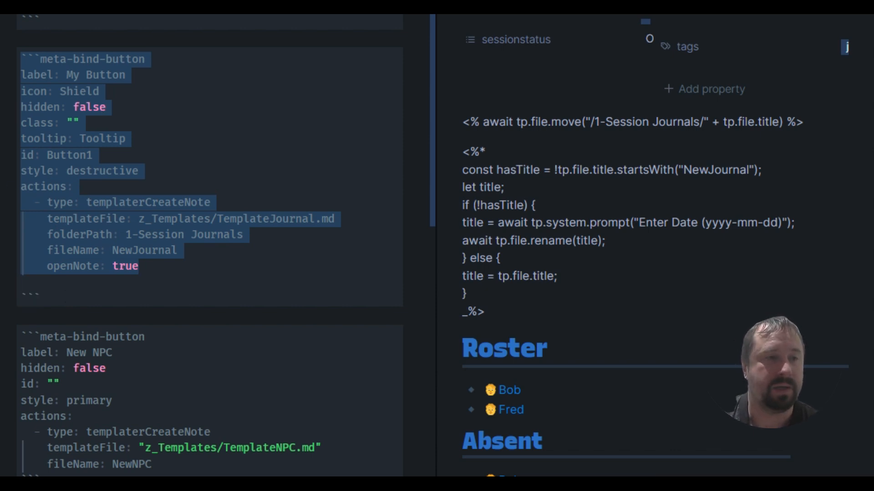
left_click(334, 144)
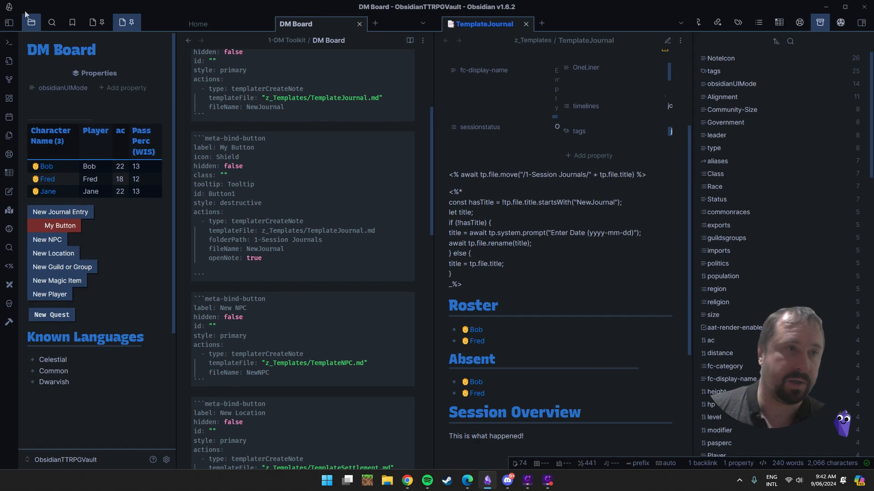
Show the vault's file list and make a copy of the TemplateJournal note in the z_Templates folder
left_click(31, 23)
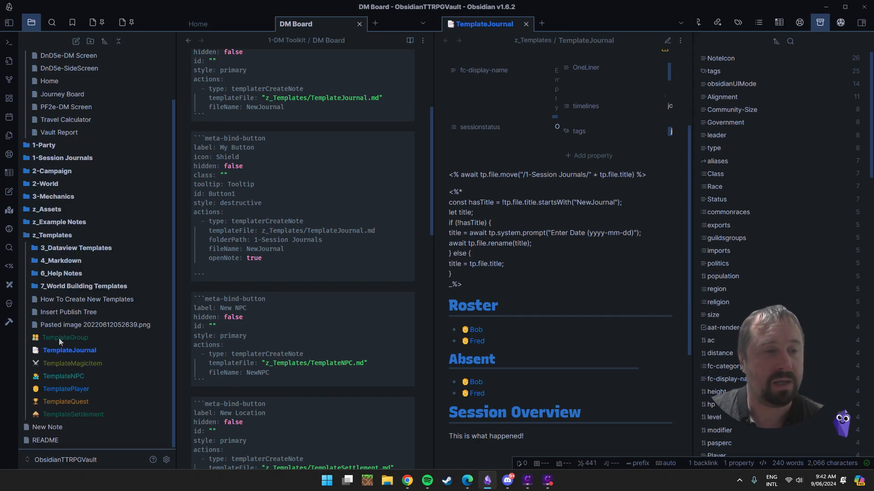
right_click(56, 235)
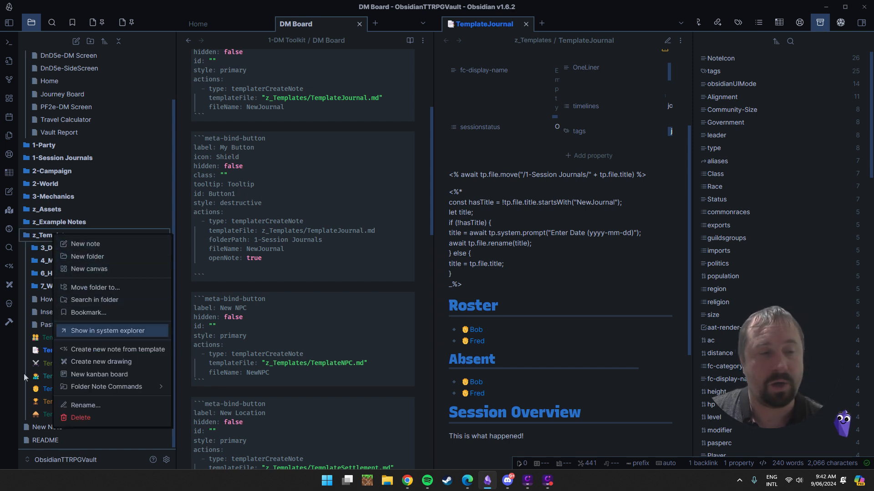
left_click(220, 388)
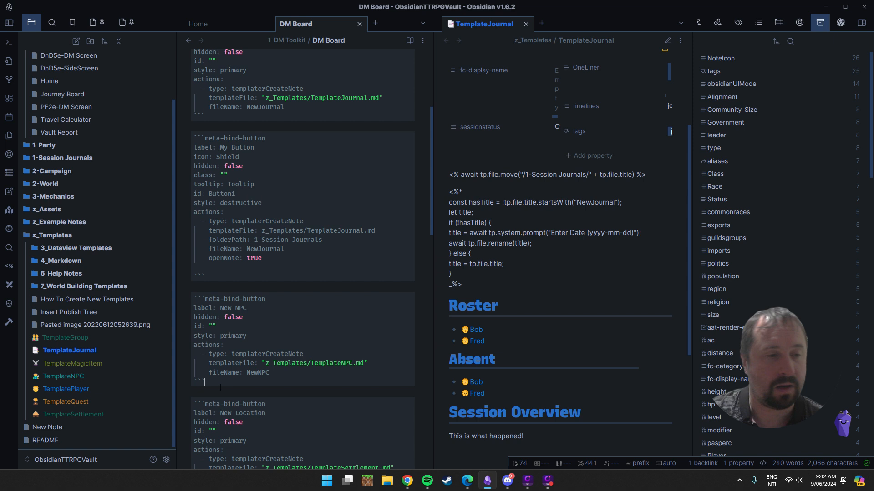
right_click(74, 351)
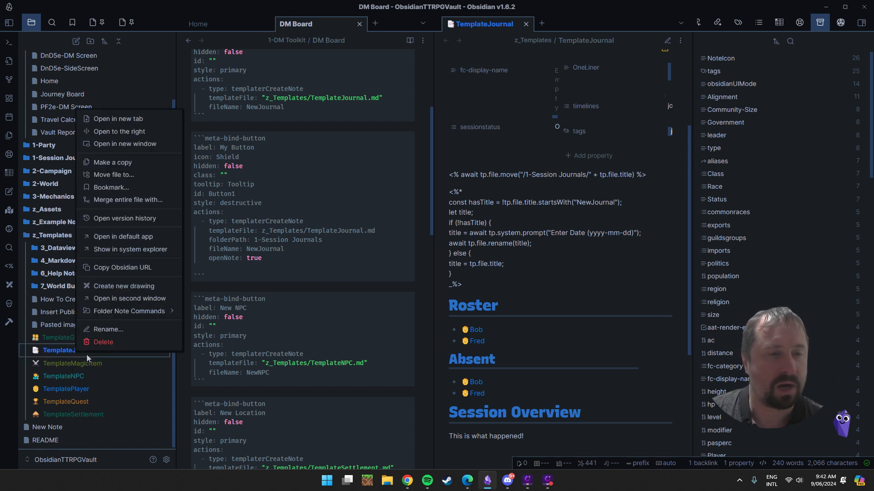
left_click(127, 164)
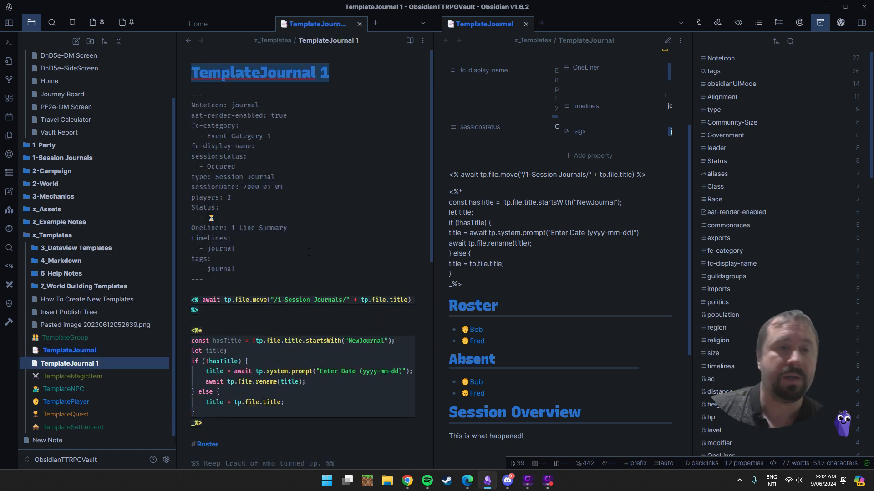
Delete the tp.file.move line and its extra blank line from the copied journal template
left_click(306, 240)
scroll(213, 227, "down", 2)
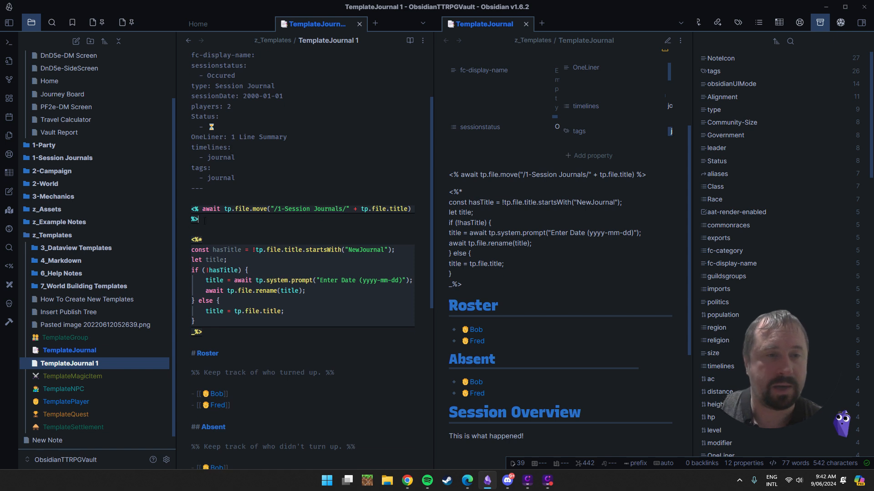
left_click_drag(204, 220, 178, 206)
key("BackSpace")
key("BackSpace")
key("BackSpace")
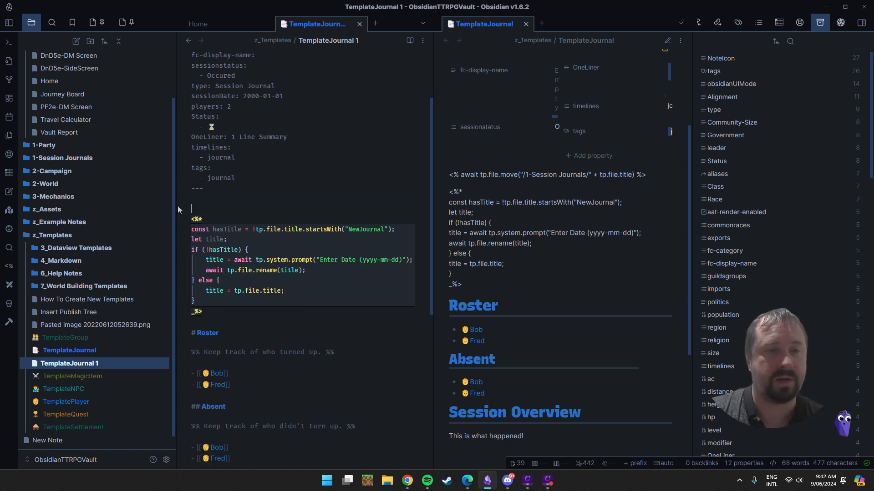
Add a new bullet with a player's name at the start of the copied template's Roster list
scroll(293, 277, "down", 4)
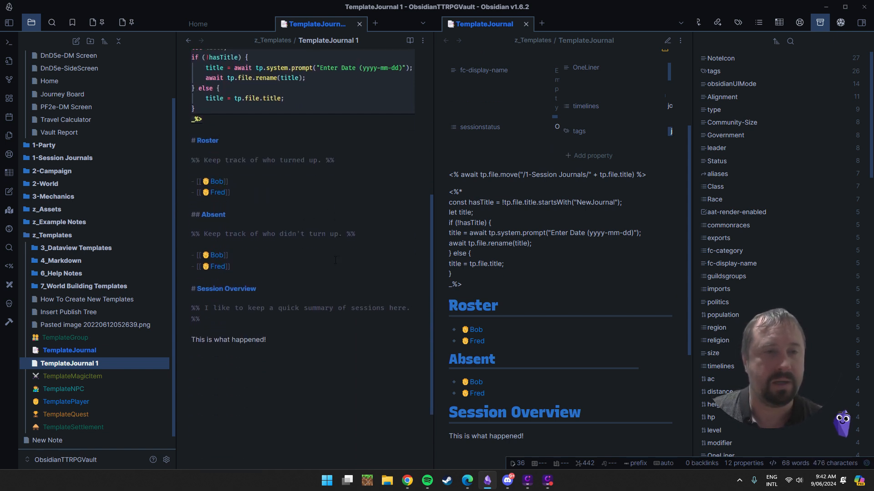
key("Return")
type("- ")
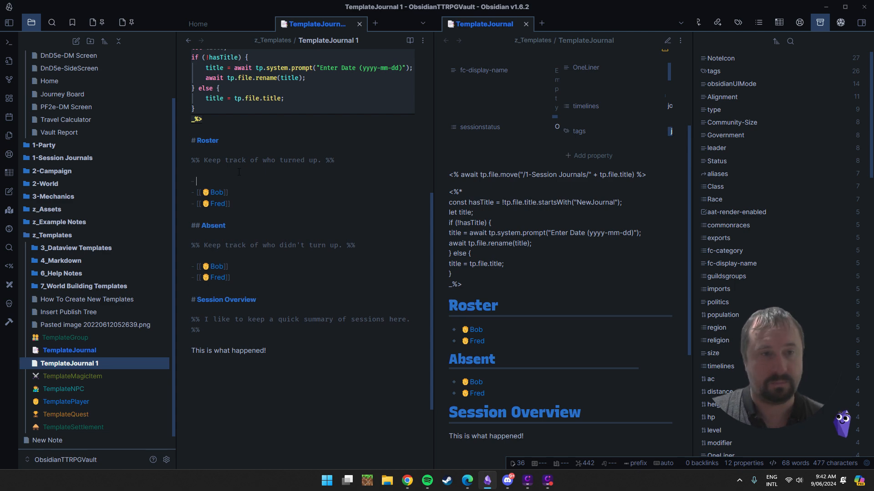
type("Amanda")
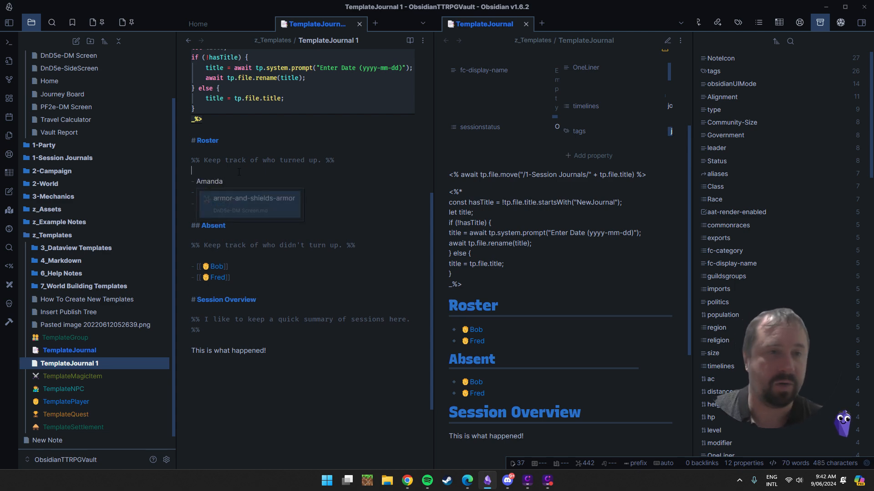
Rename the copied template to TemplateJournal1 by removing the space before the number in its title
scroll(347, 249, "up", 6)
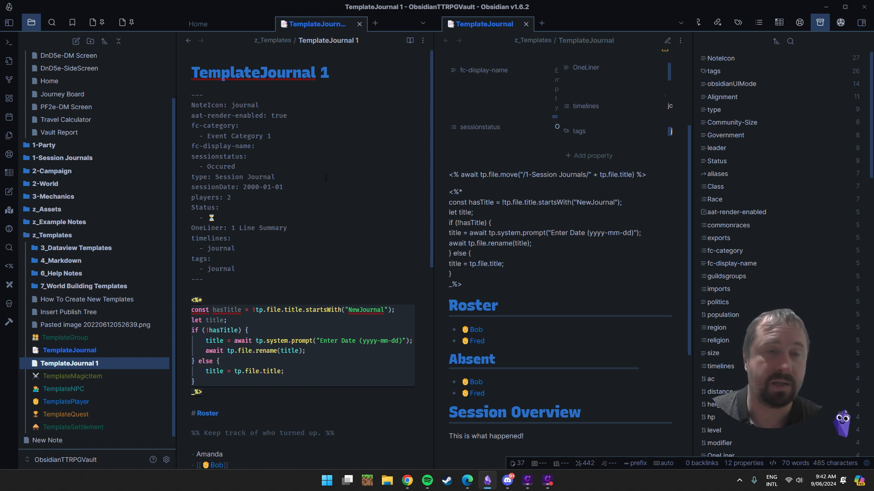
left_click(321, 73)
key("BackSpace")
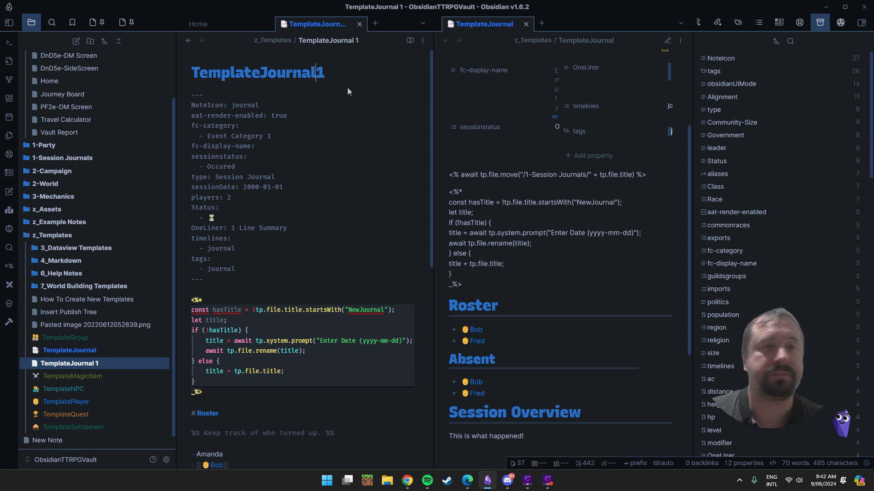
left_click(337, 75)
key("ctrl+a")
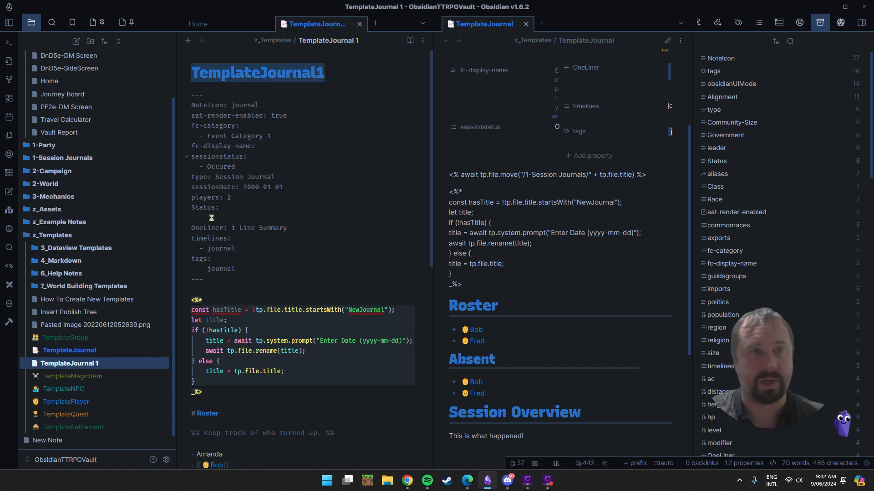
triple_click(217, 156)
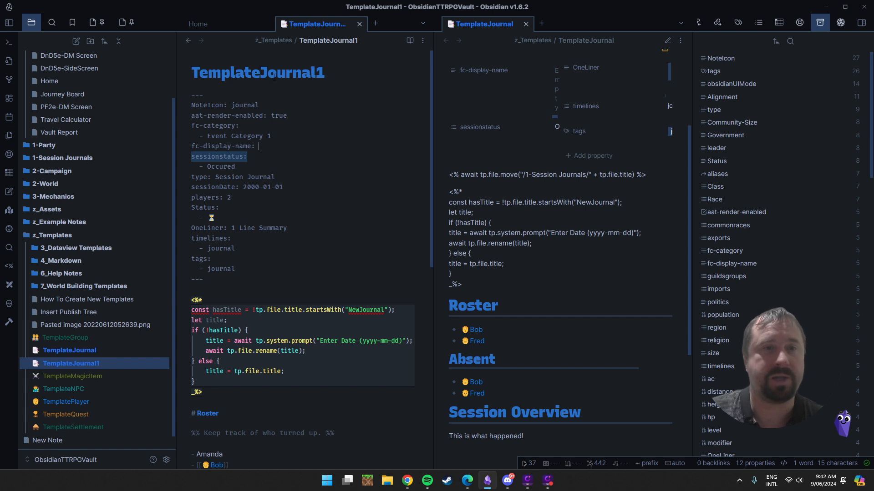
Examine TemplateJournal1's frontmatter, highlighting the whole properties block and the NoteIcon: journal line
scroll(303, 148, "down", 1)
left_click_drag(218, 234, 179, 84)
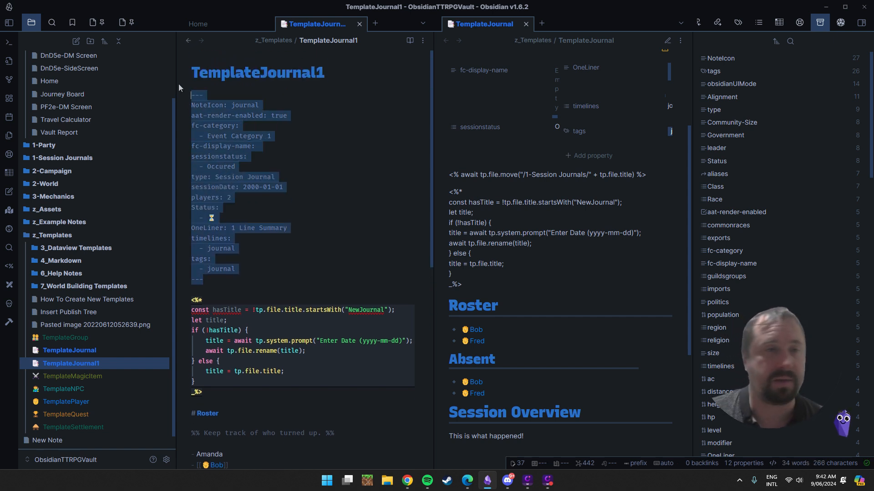
left_click(291, 187)
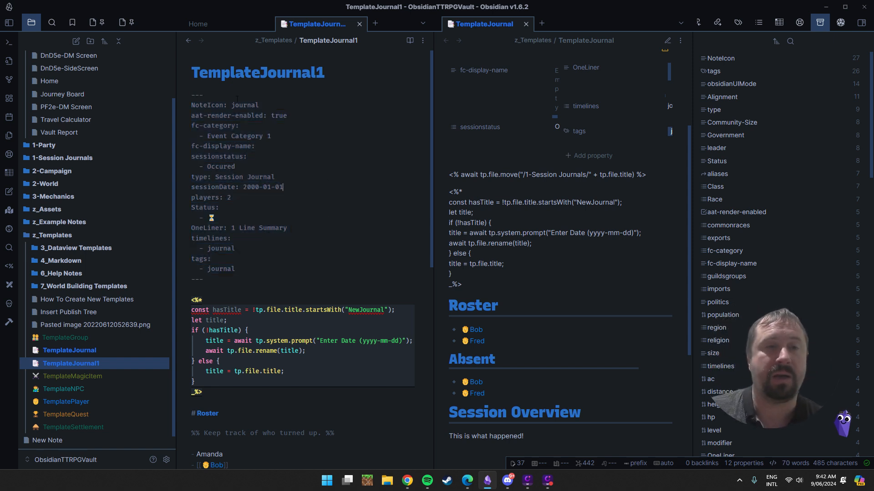
left_click_drag(267, 106, 148, 109)
left_click(292, 117)
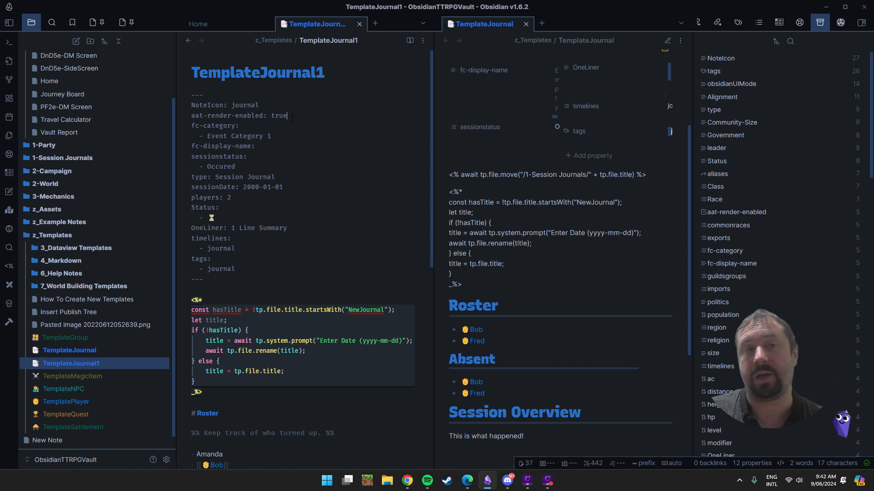
double_click(243, 105)
left_click(322, 182)
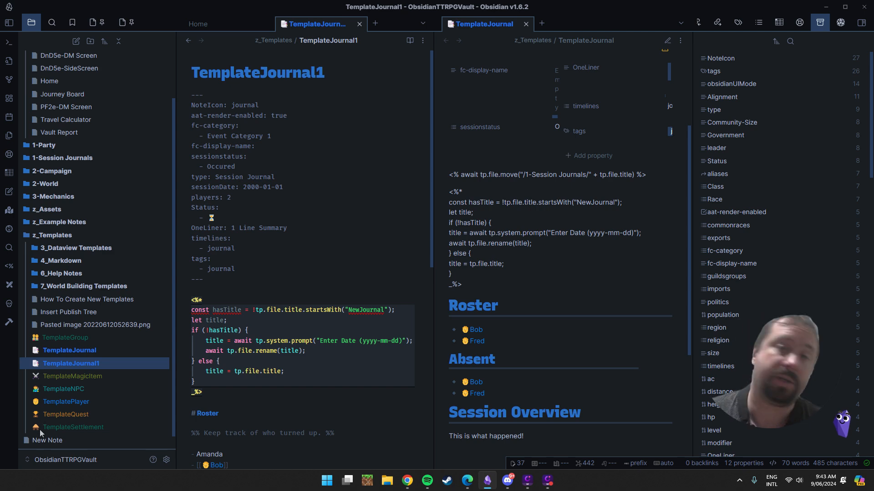
Open the Supercharged Links plugin settings and look through its NoteIcon target attribute and styling selectors
left_click(170, 460)
scroll(250, 197, "down", 5)
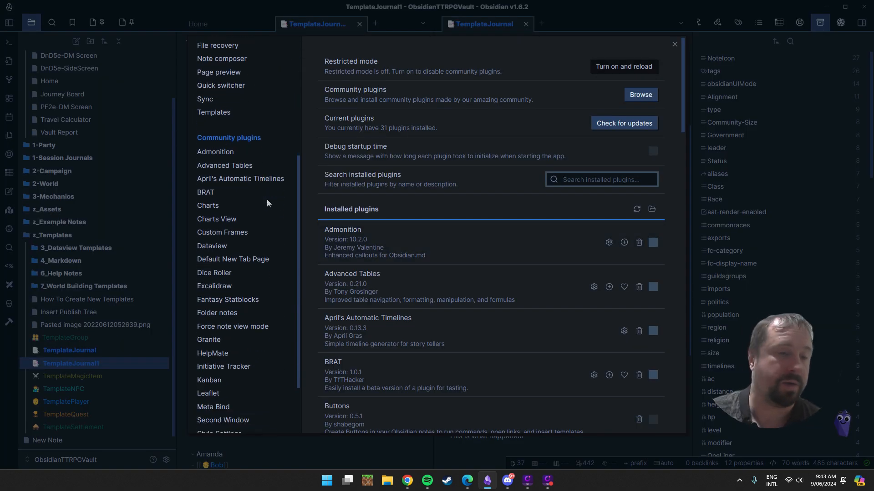
scroll(267, 203, "down", 3)
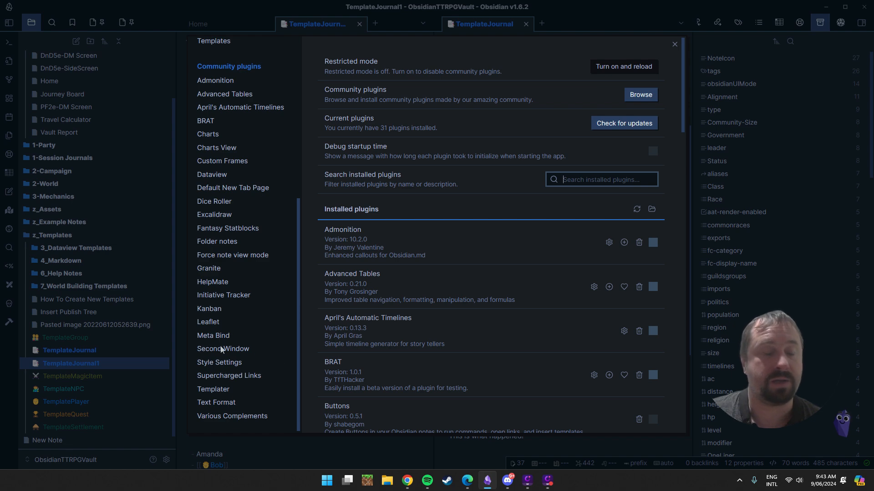
left_click(233, 373)
scroll(528, 234, "down", 3)
scroll(476, 247, "up", 3)
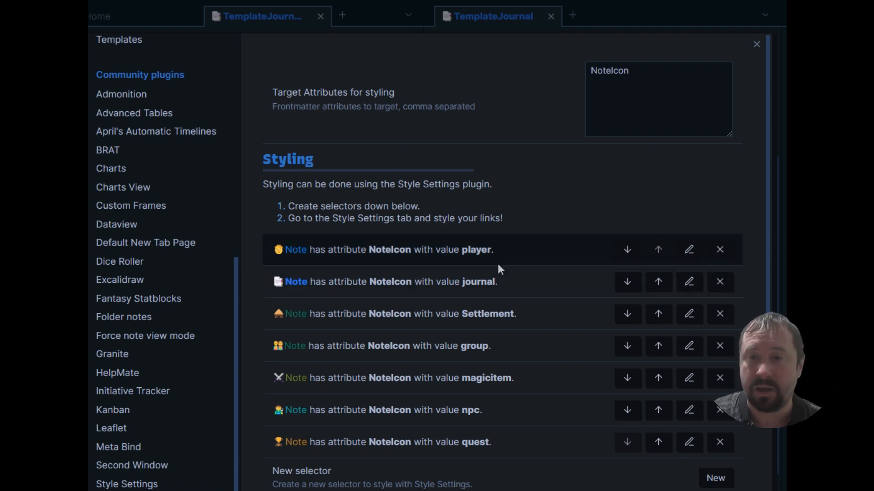
Try out a new link selector of type Attribute value for NoteIcon with the value aasdsad, and close it without saving
left_click(714, 479)
left_click(553, 118)
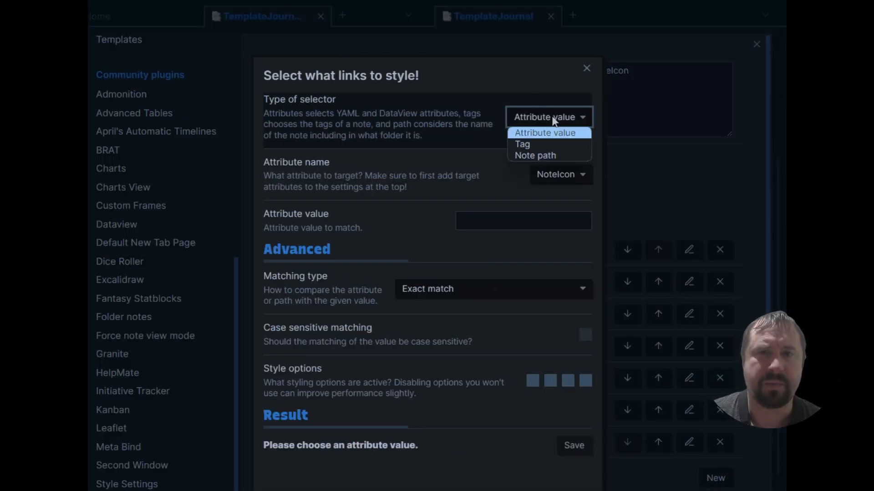
left_click(546, 132)
left_click(557, 175)
left_click(555, 188)
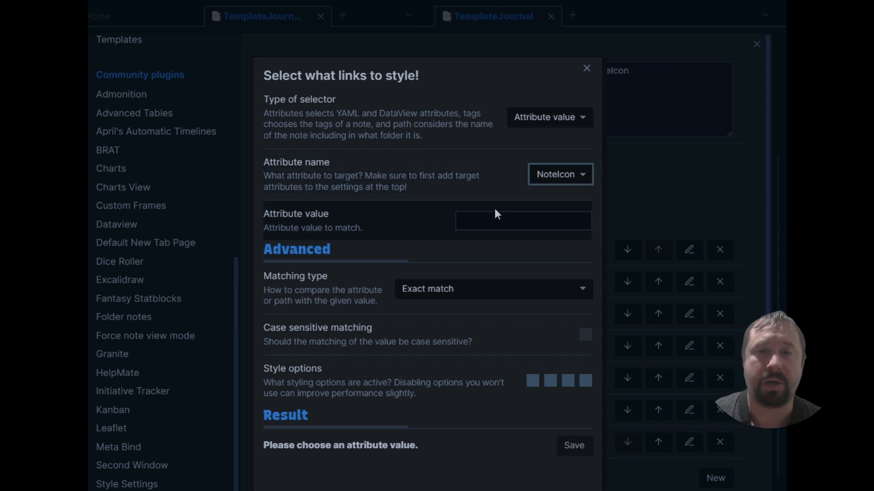
left_click(496, 218)
type("aasdsad")
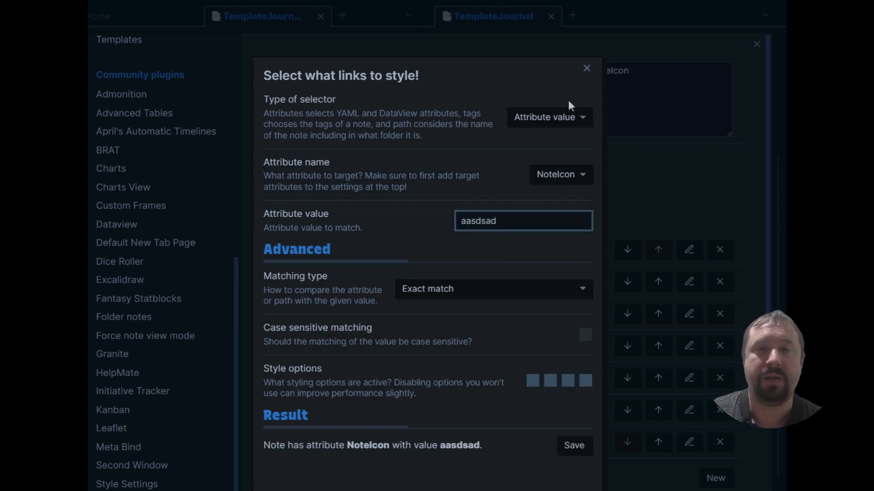
left_click(587, 68)
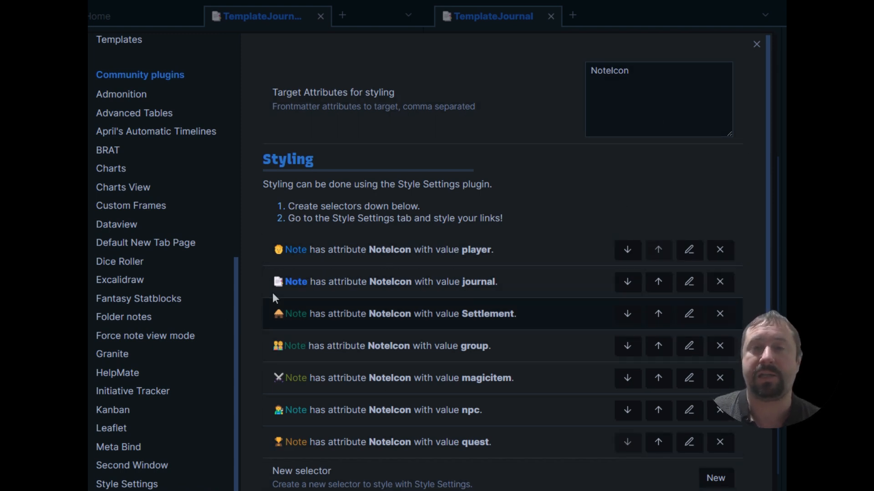
Open the Supercharged Links section of Style Settings and expand the NoteIcon is journal options for examination
left_click(119, 485)
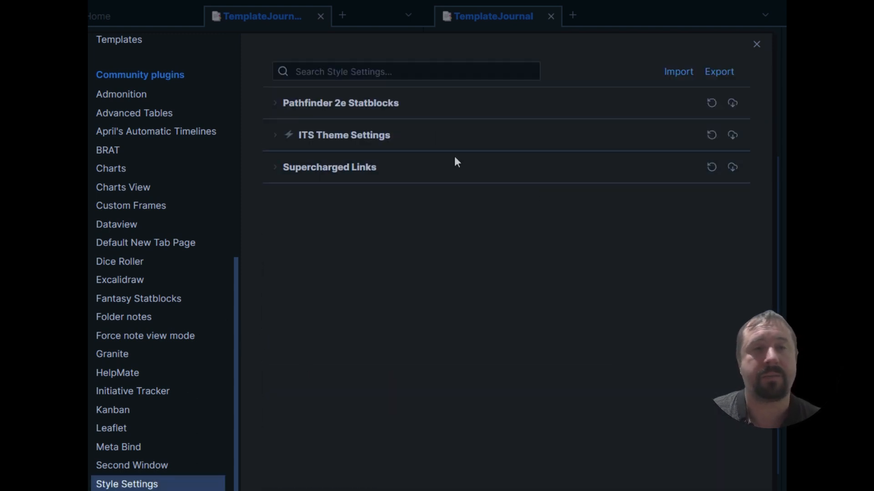
left_click(274, 177)
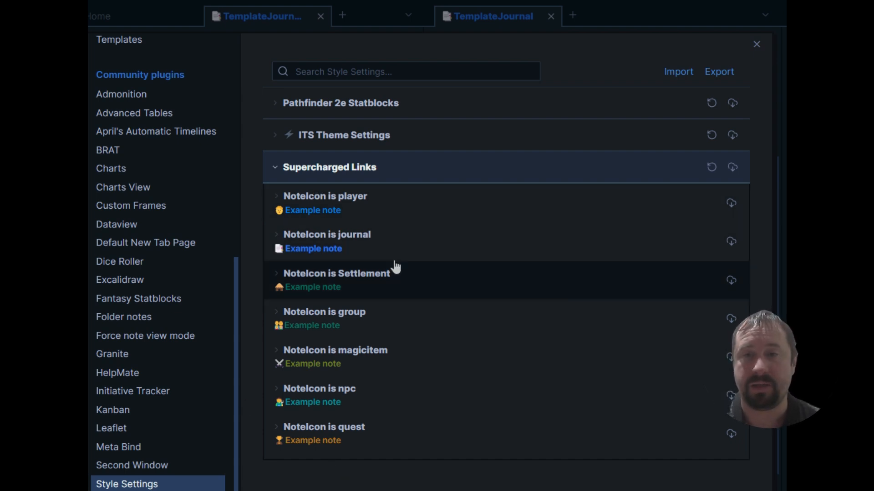
left_click(279, 241)
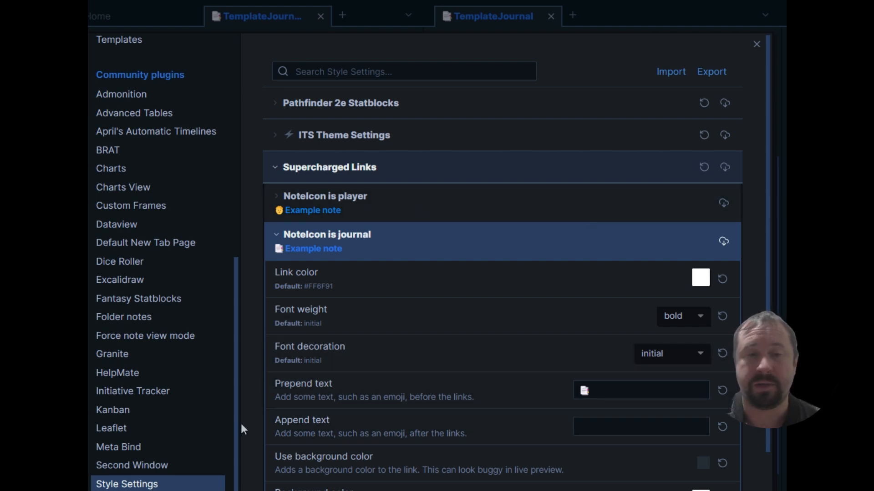
Try adding an upside-down smiley emoji to the prepend text of NoteIcon is journal links, and remove it again
left_click(637, 391)
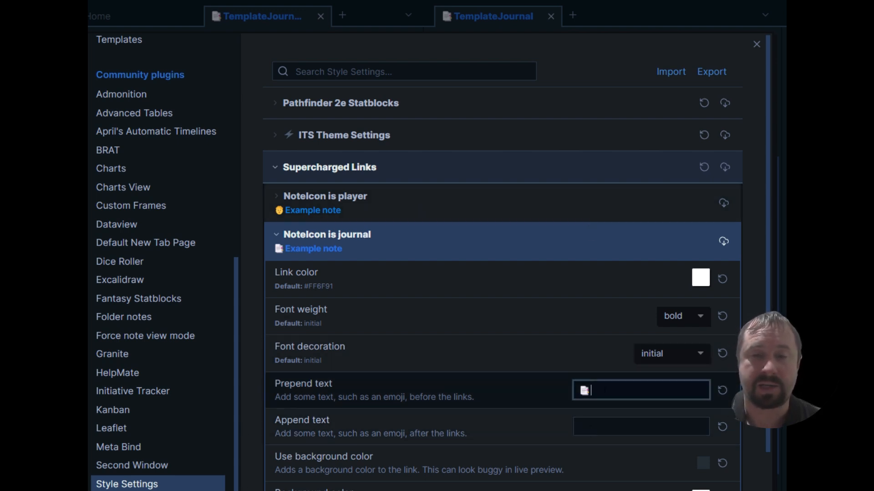
key("super+period")
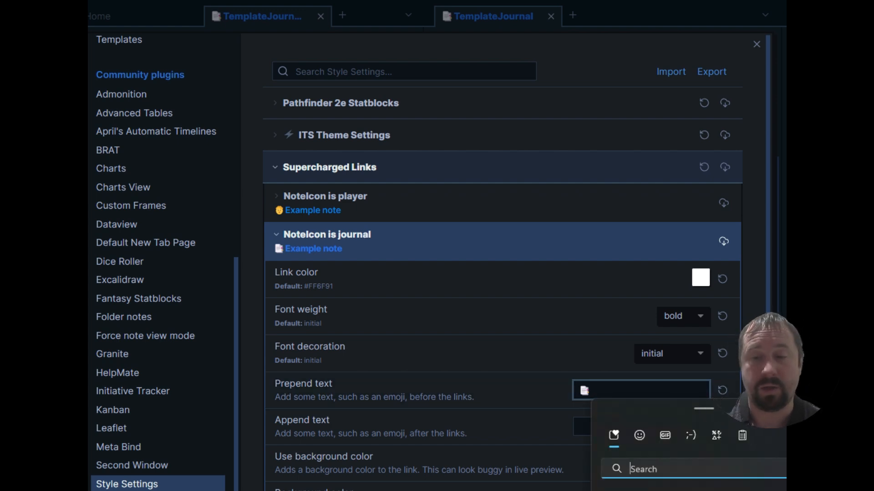
left_click(614, 490)
left_click(660, 392)
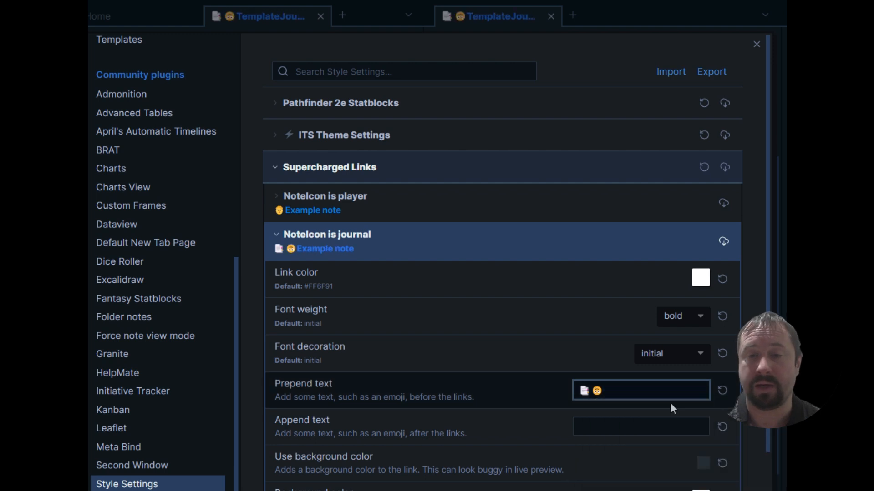
double_click(616, 391)
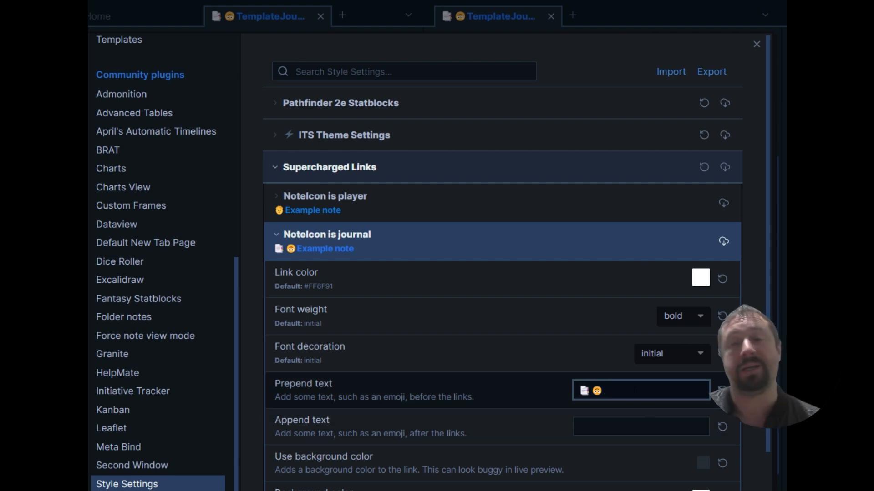
key("BackSpace")
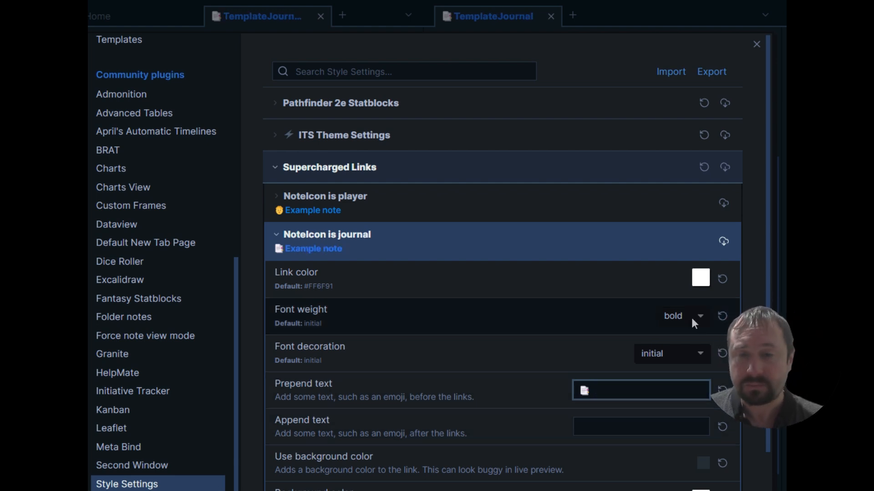
Look over the remaining NoteIcon is journal options, collapse the Supercharged Links section and close the settings
scroll(561, 434, "down", 4)
scroll(628, 404, "up", 4)
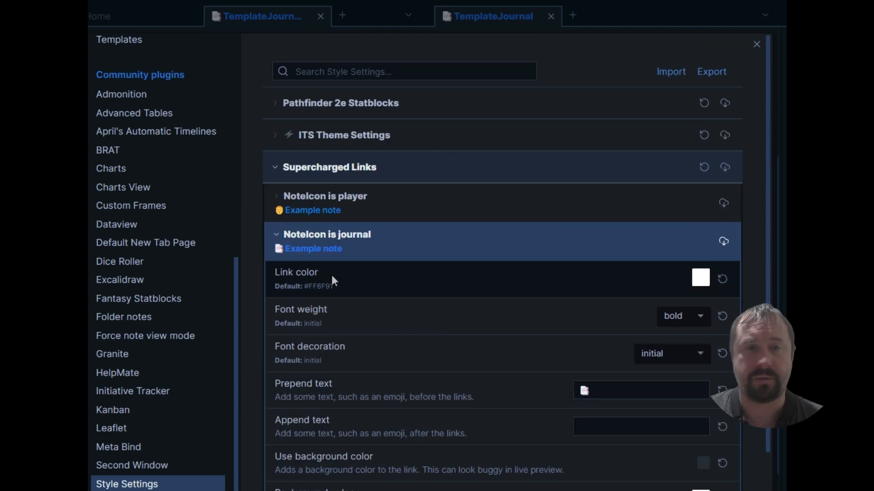
left_click(275, 168)
left_click(757, 44)
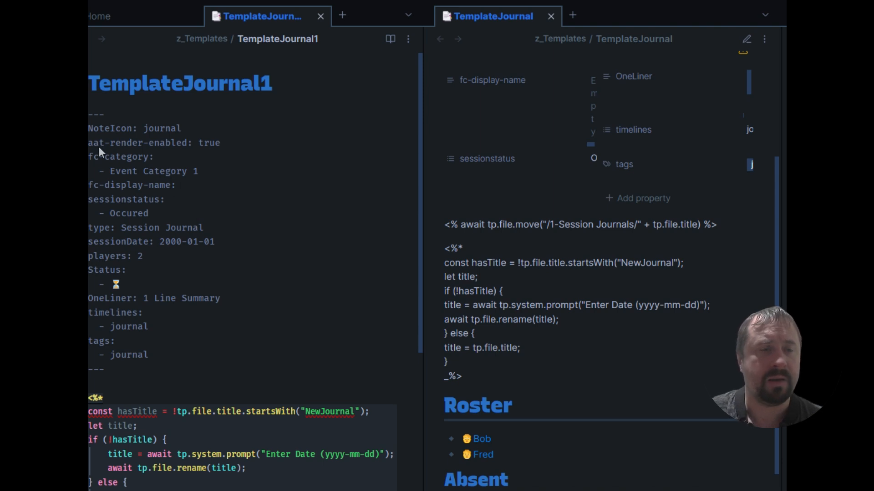
Examine TemplateJournal1's frontmatter and Templater script, highlighting the properties below NoteIcon, the NoteIcon line and the whole code block
left_click_drag(88, 143, 190, 256)
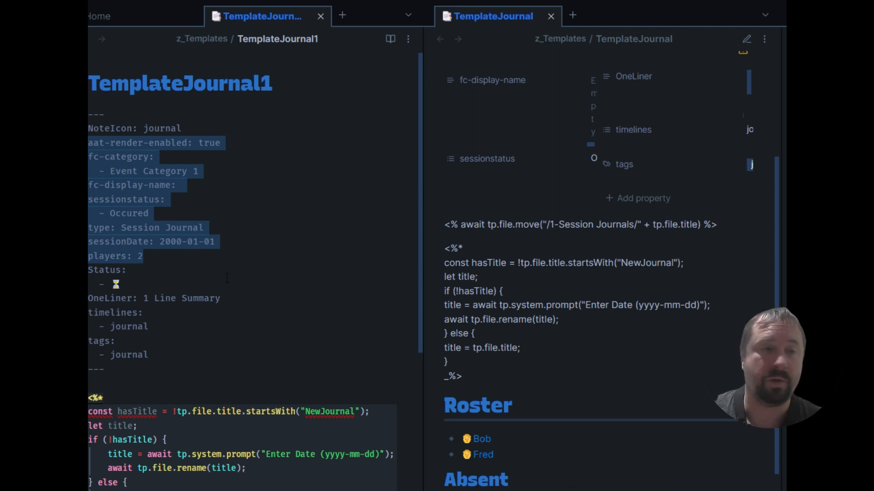
left_click(144, 284)
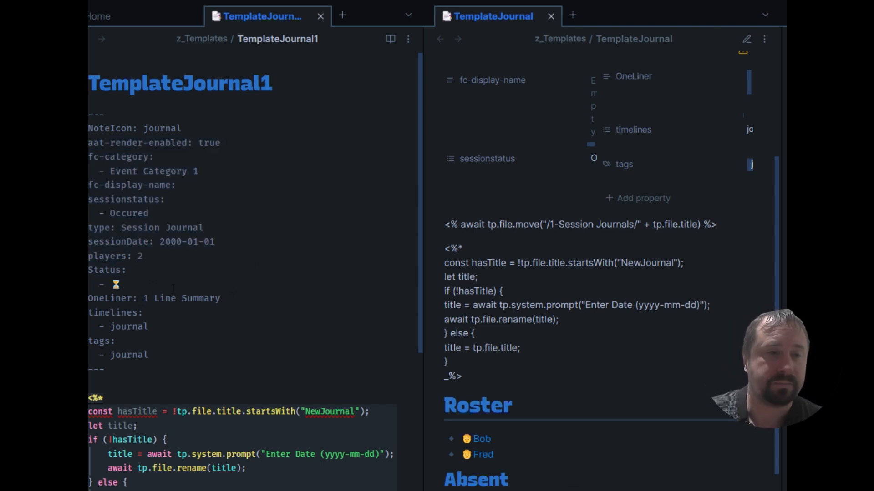
left_click_drag(169, 355, 89, 143)
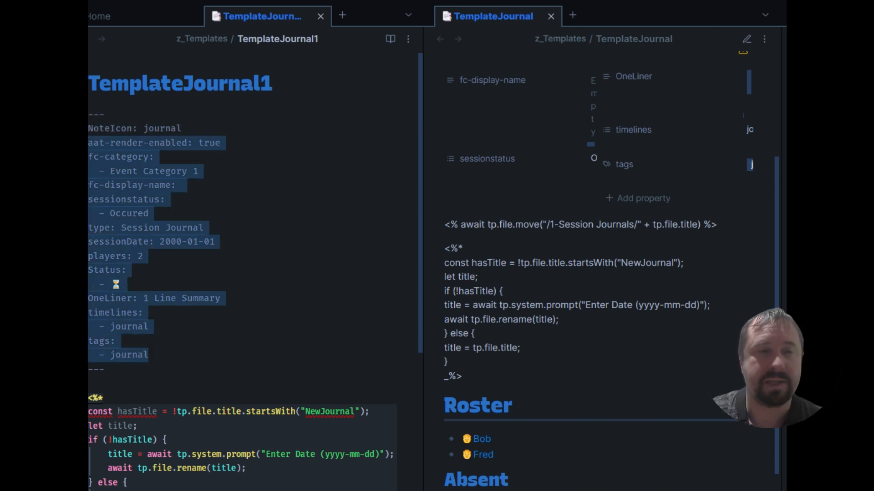
triple_click(182, 122)
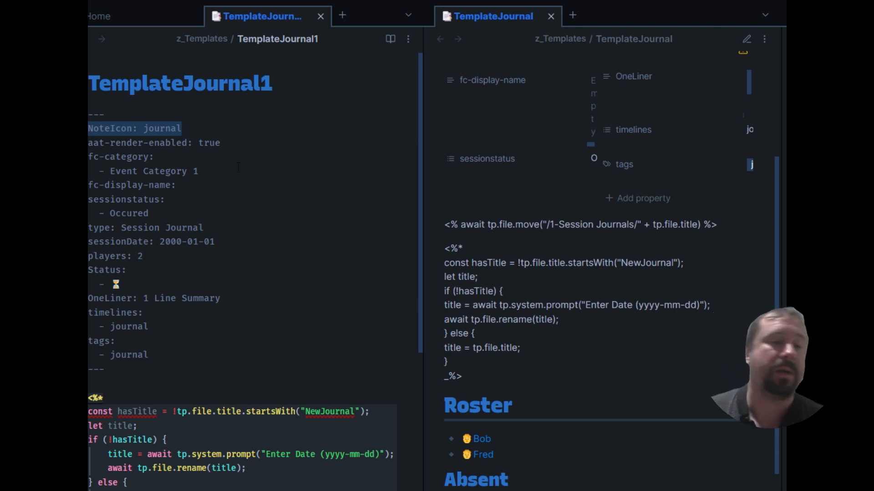
scroll(238, 168, "down", 5)
left_click_drag(104, 274, 89, 144)
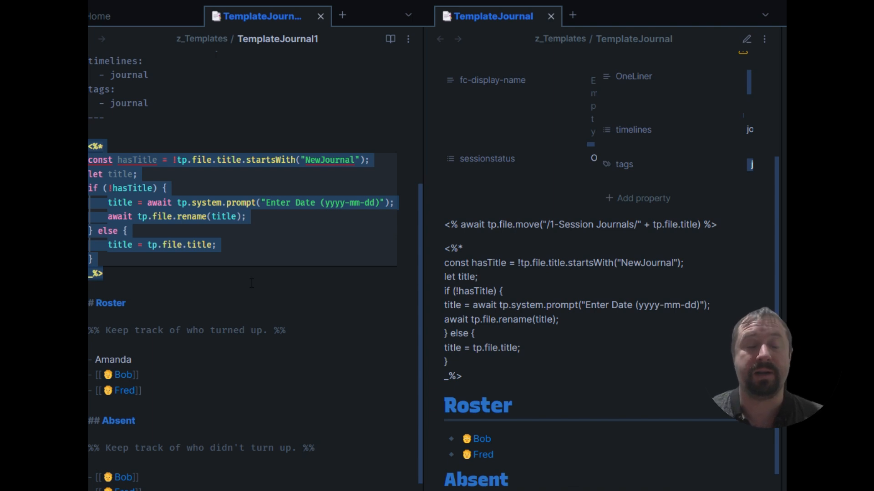
Set the file name to NewJournal1 in DM Board's My Button block and in TemplateJournal1's startsWith check
left_click(84, 39)
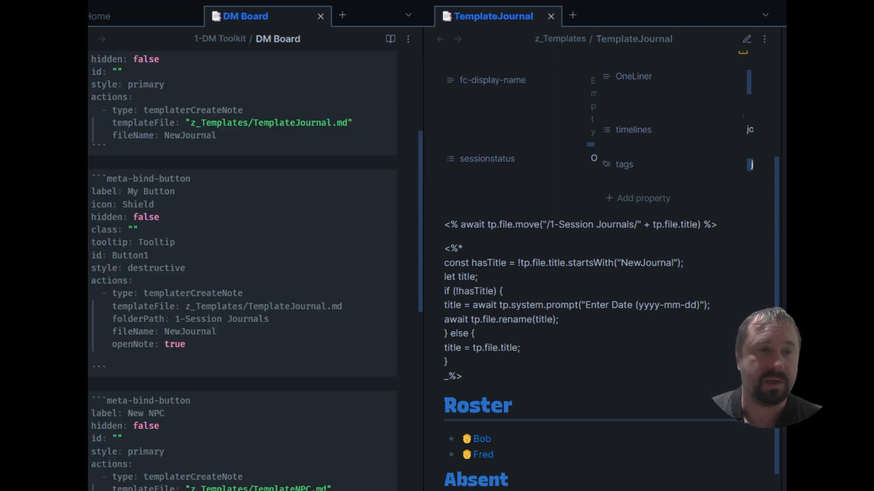
left_click_drag(125, 373, 91, 178)
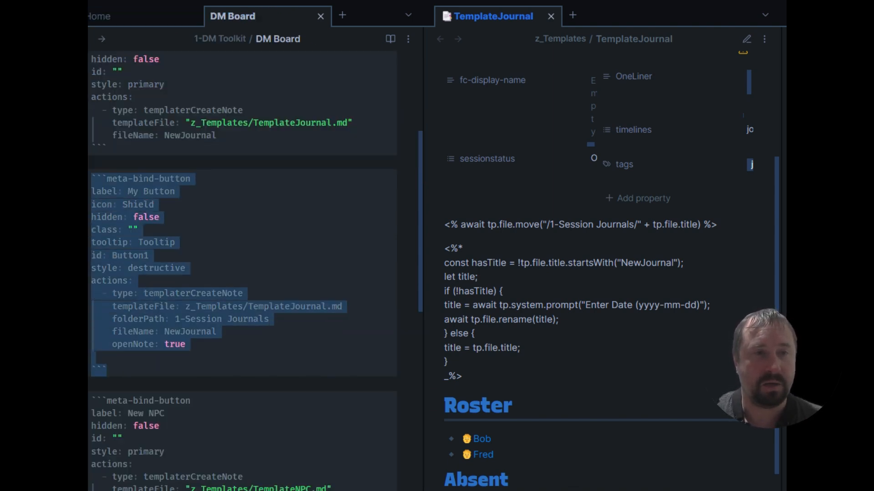
left_click(221, 255)
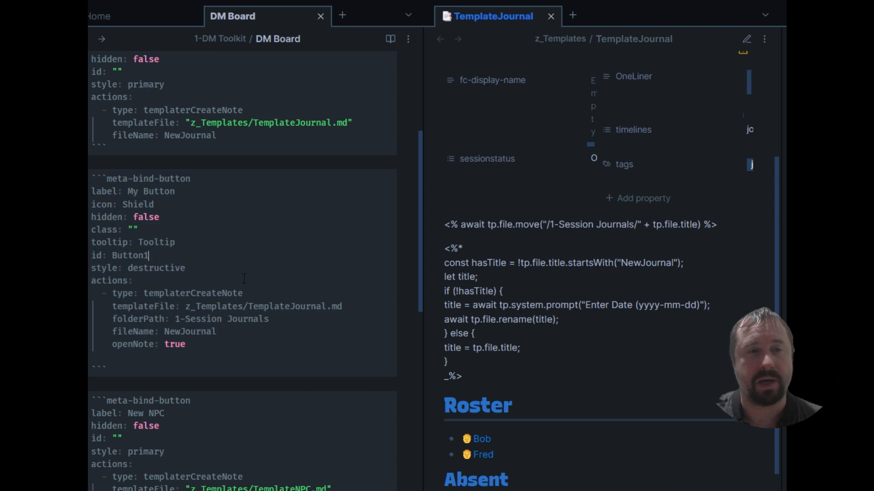
double_click(190, 331)
key("Right")
type("1")
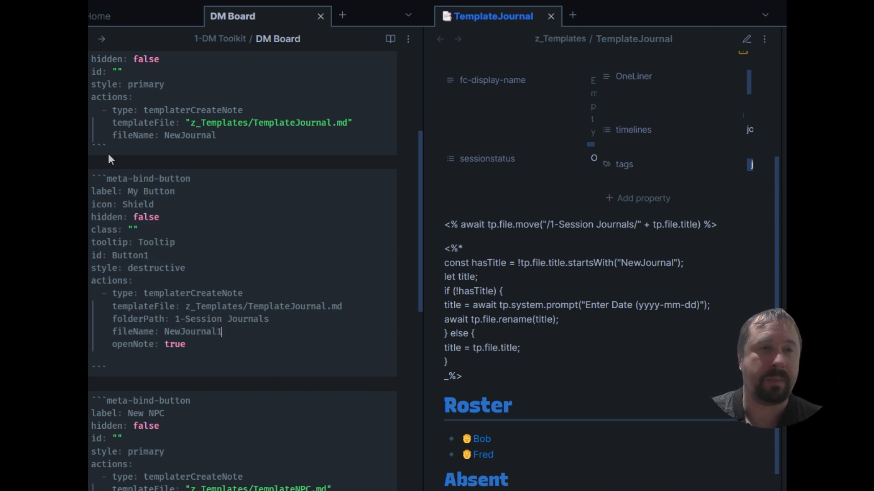
left_click(93, 39)
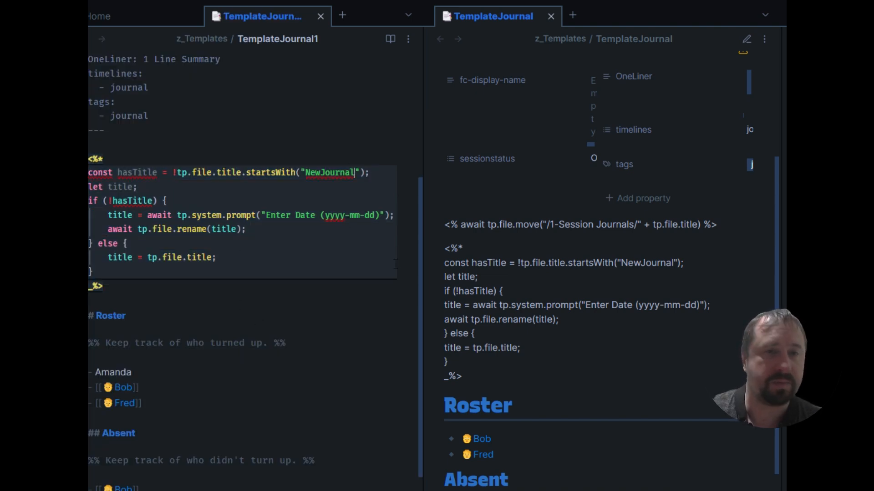
type("1")
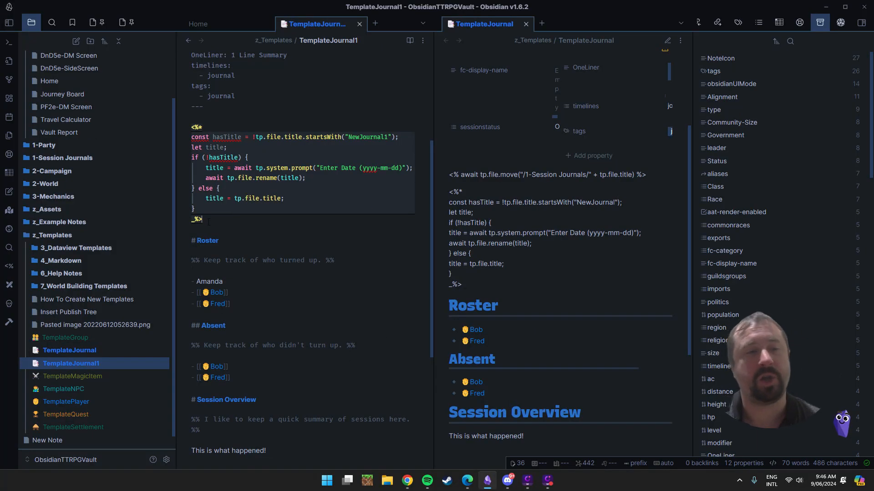
Examine TemplateJournal1's Templater script, highlighting the full code block, the NewJournal1 name and the Enter Date (yyyy-mm-dd) prompt text
left_click_drag(209, 221, 185, 138)
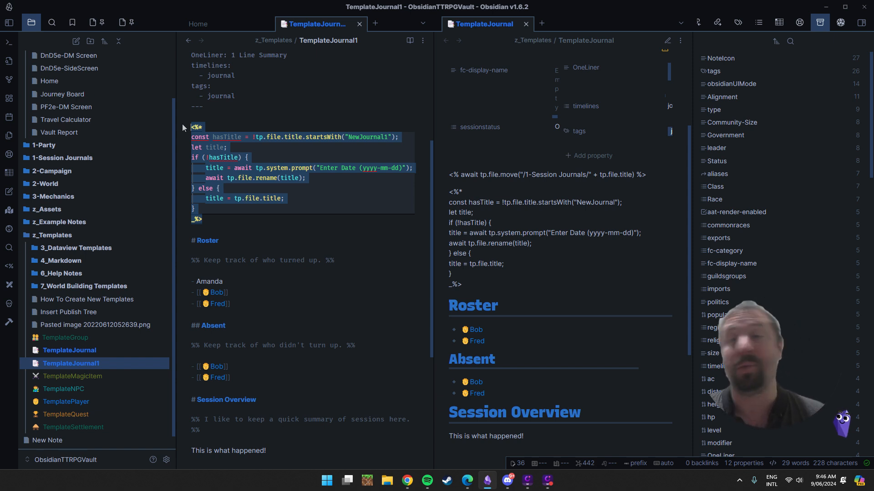
left_click_drag(204, 220, 175, 122)
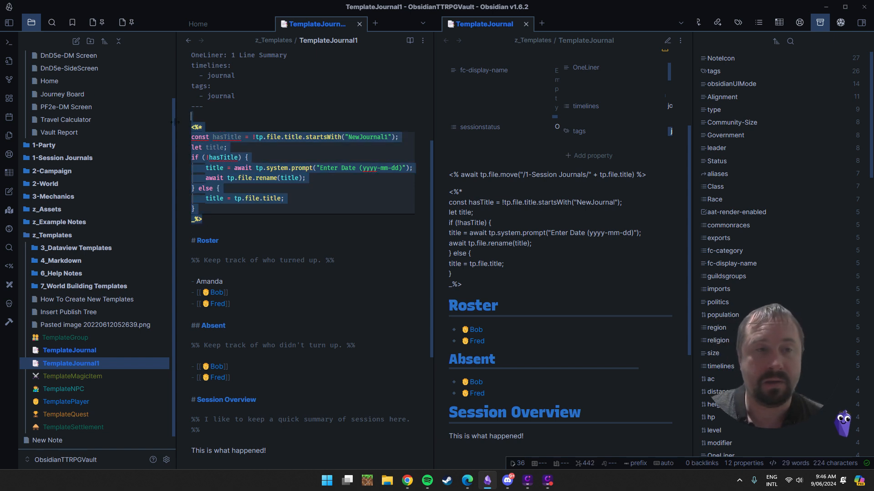
left_click(258, 220)
double_click(366, 137)
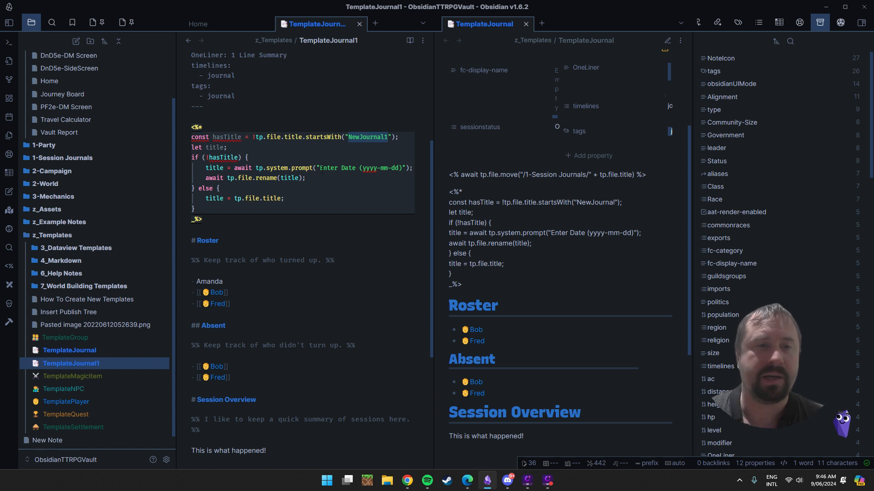
left_click_drag(320, 169, 403, 172)
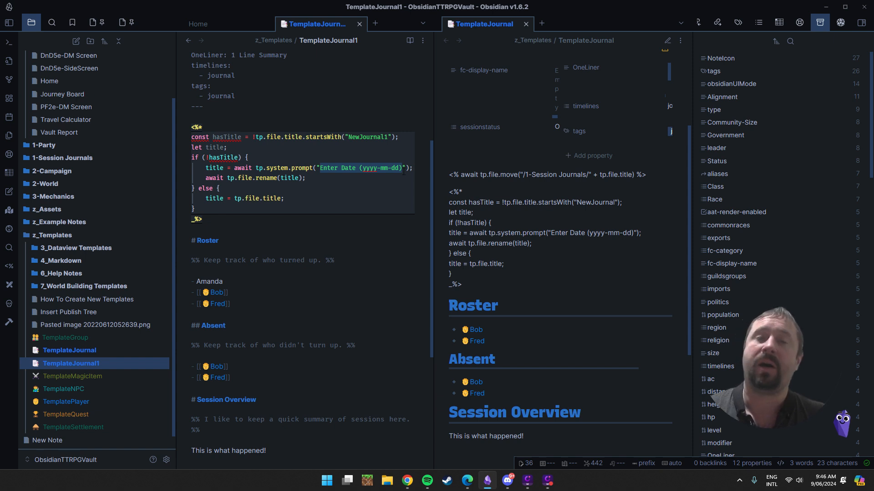
left_click(334, 176)
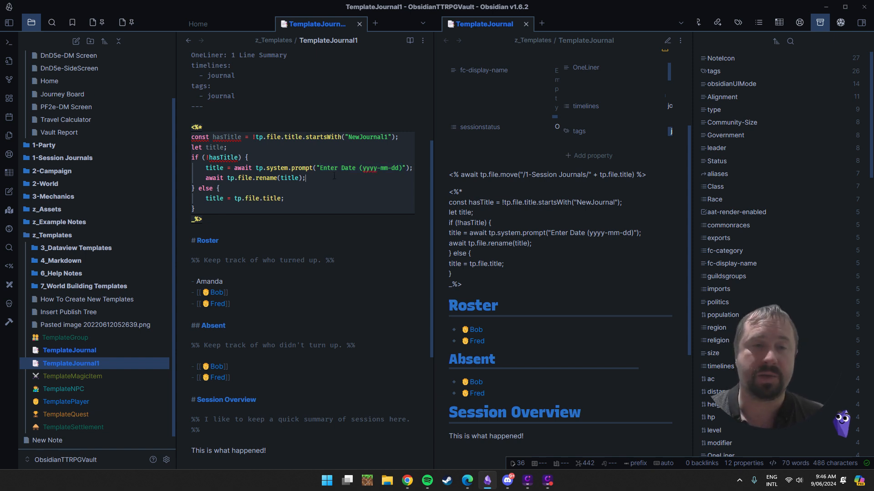
left_click_drag(320, 169, 403, 169)
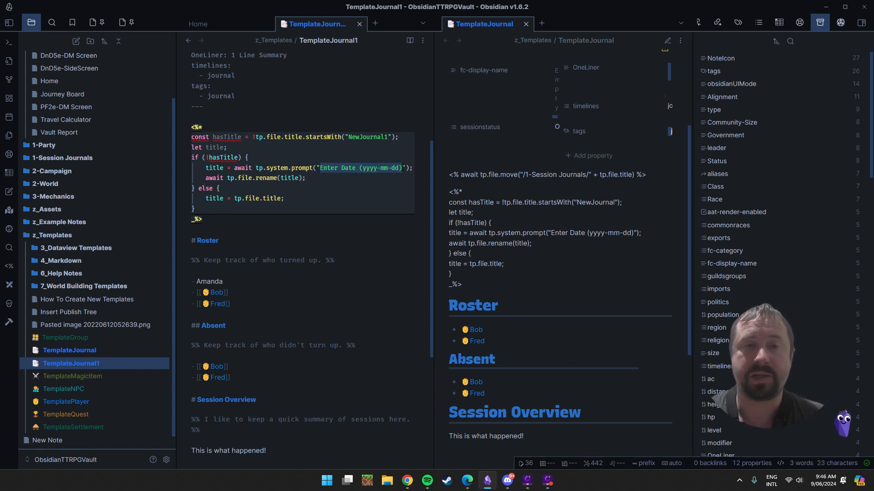
left_click(361, 195)
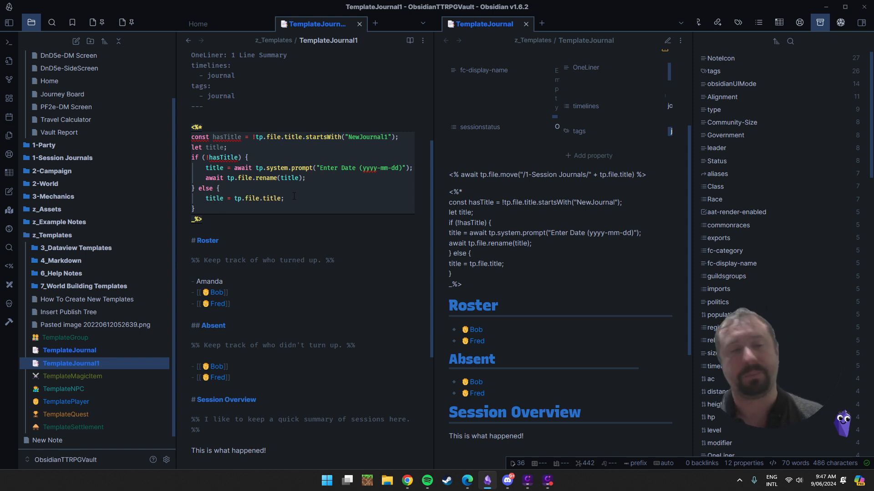
Add a level-one heading "This is the Note Content" above the Roster heading in TemplateJournal1
scroll(314, 246, "down", 2)
left_click_drag(280, 366, 184, 150)
left_click(248, 144)
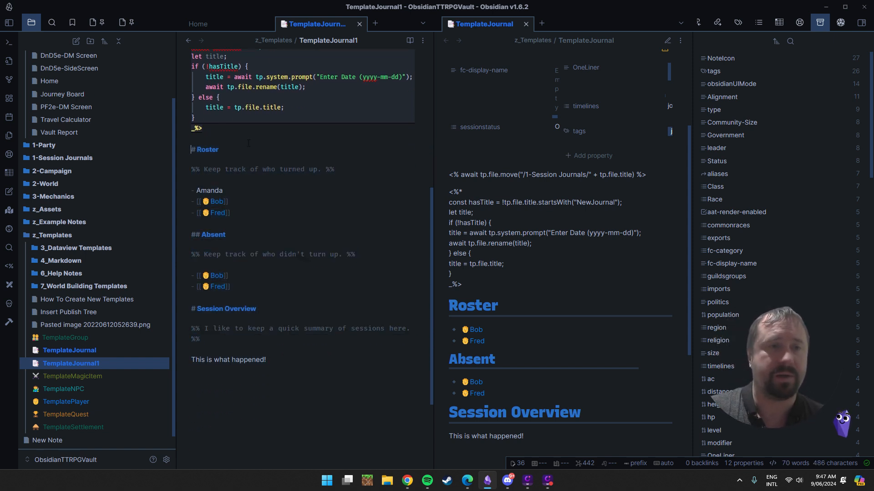
key("Return")
key("Return")
key("Up")
key("Up")
type("# This")
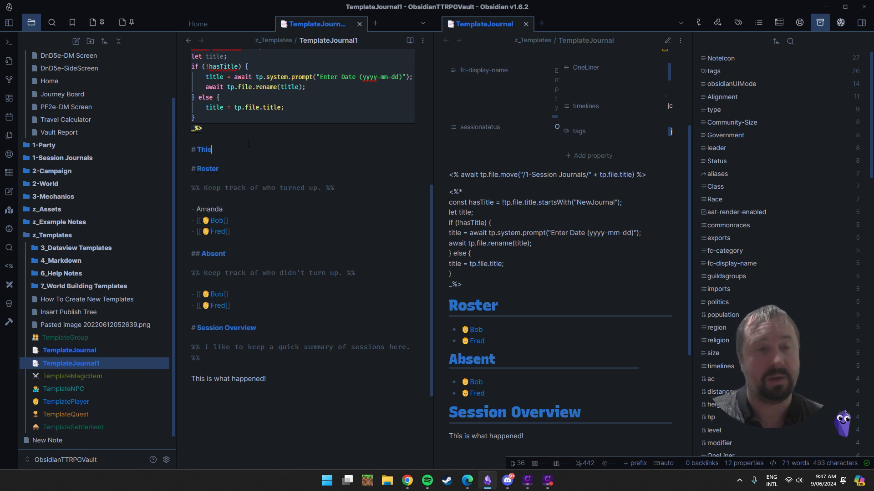
type(" is the Note Cntent")
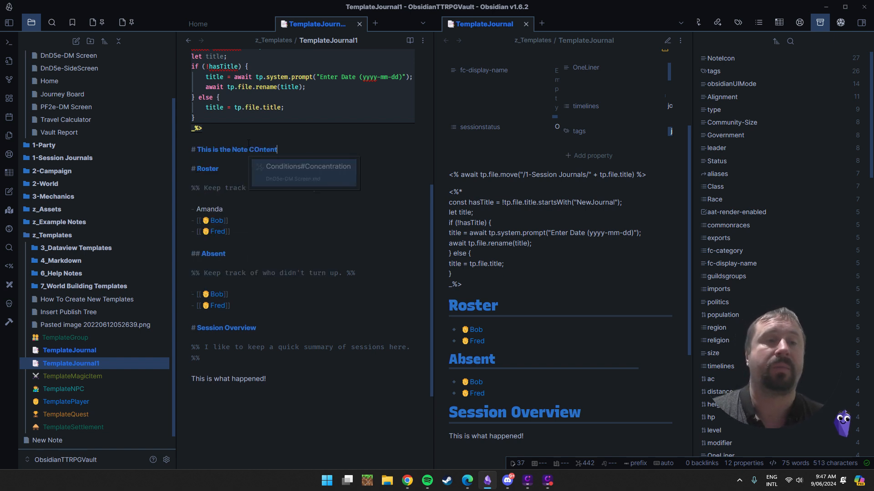
key("Left")
key("Left")
key("Left")
key("Left")
key("Left")
type("o")
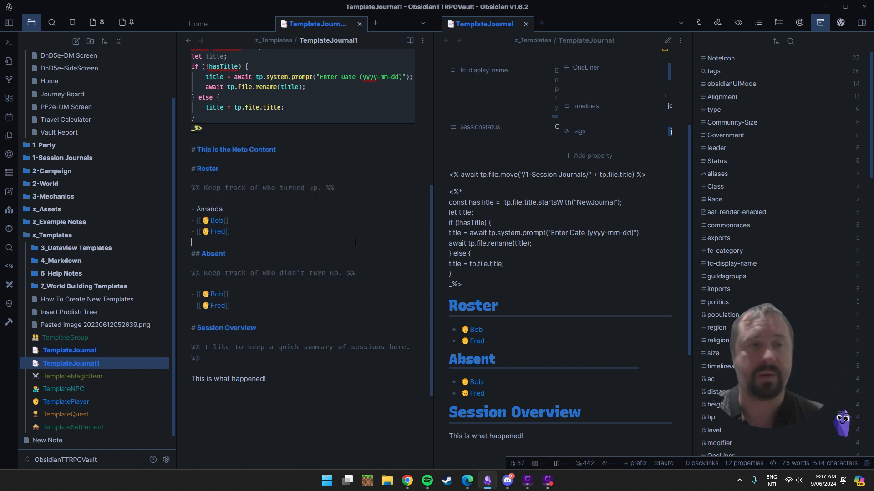
Show TemplateJournal1 in reading view and examine its properties, highlighting the Templater code above the note content
scroll(355, 242, "up", 3)
left_click(409, 40)
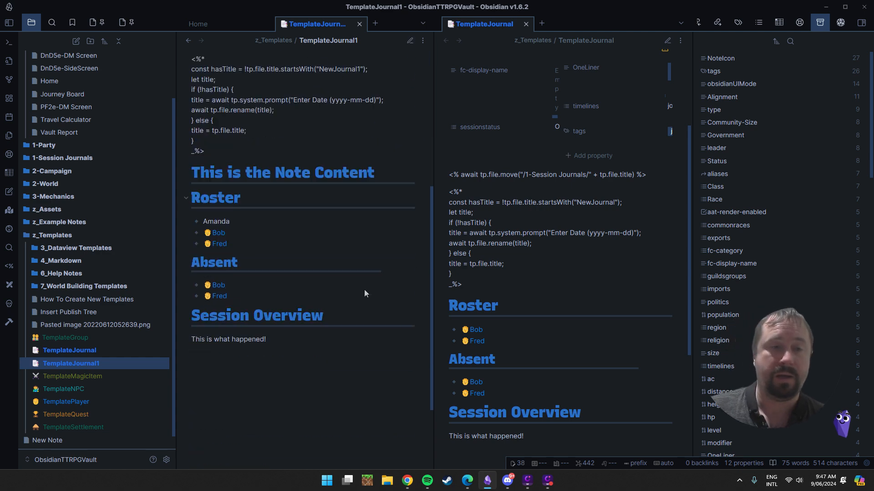
scroll(364, 290, "up", 5)
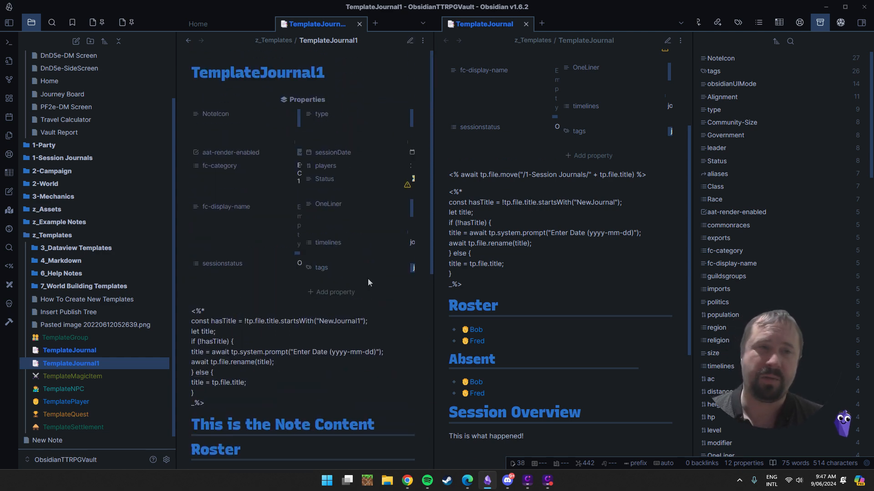
scroll(360, 277, "down", 3)
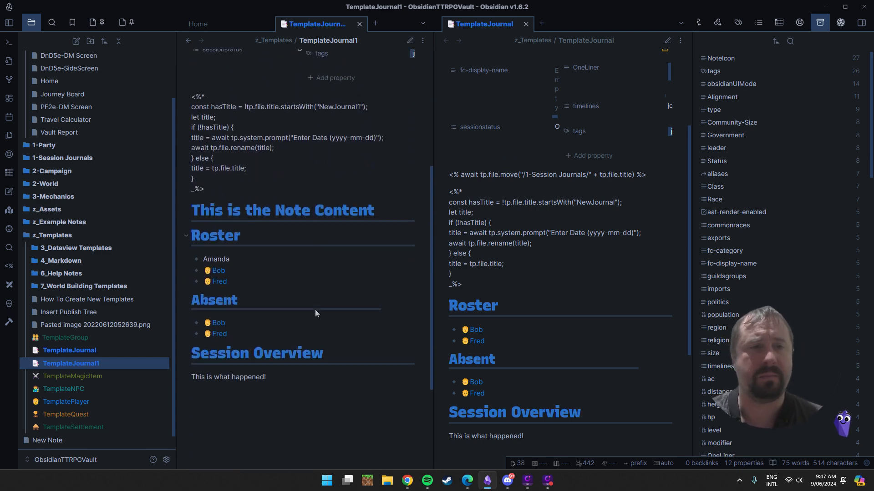
scroll(318, 296, "up", 1)
left_click_drag(212, 310, 186, 223)
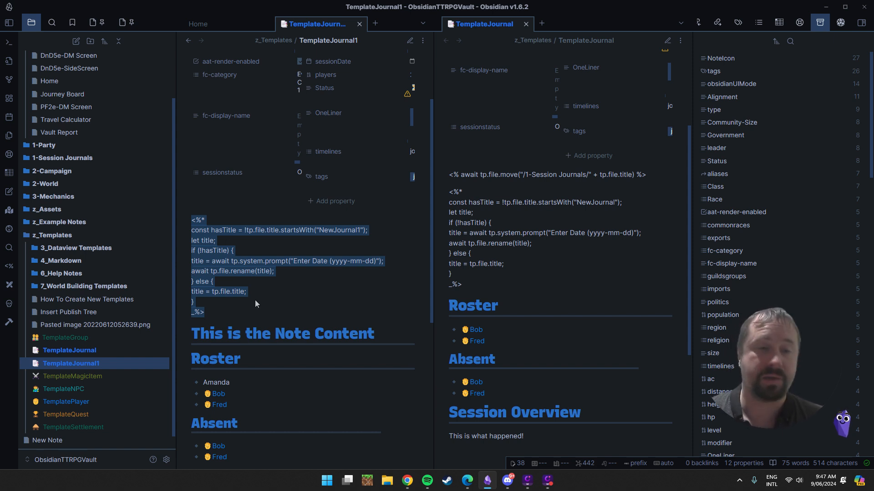
left_click(223, 308)
left_click_drag(218, 312, 192, 214)
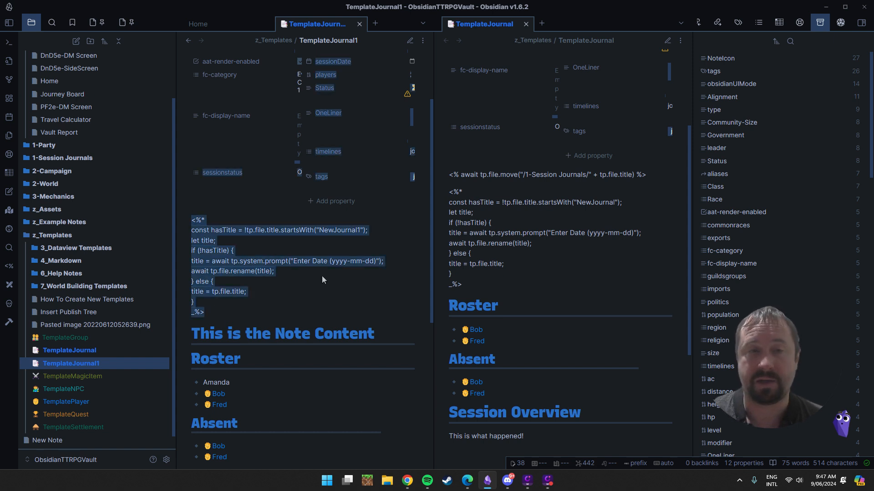
scroll(323, 281, "up", 2)
left_click(321, 353)
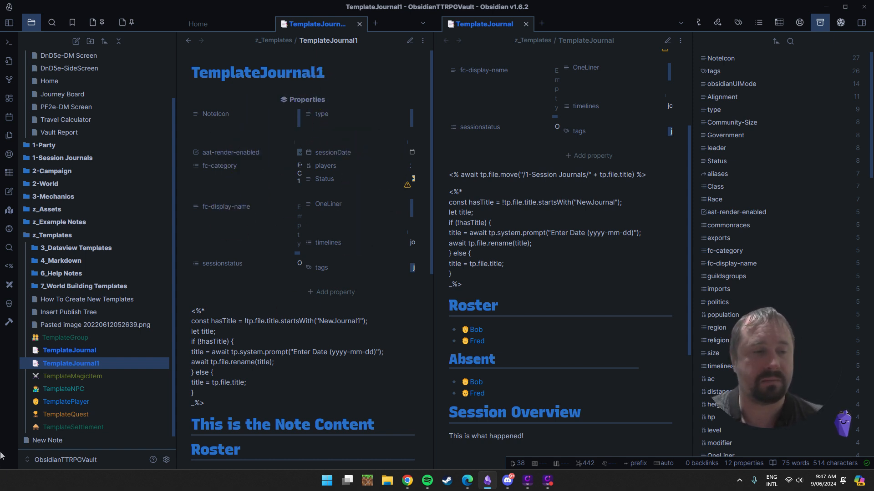
Turn off the HoverProperties_-_Columns CSS snippet in the Appearance settings and close the settings
left_click(166, 461)
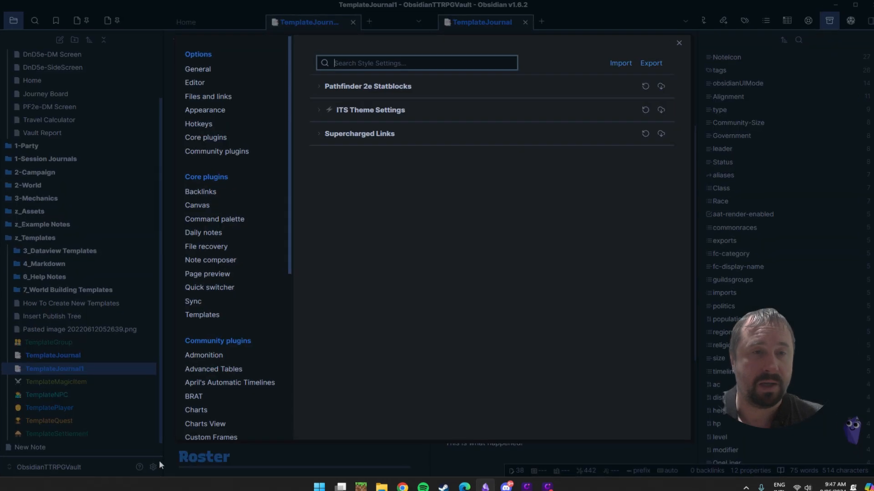
left_click(195, 111)
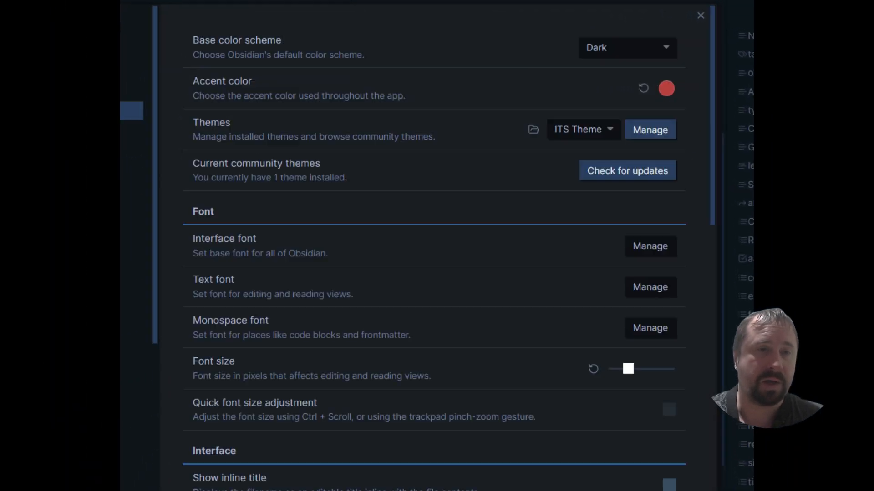
scroll(560, 293, "down", 6)
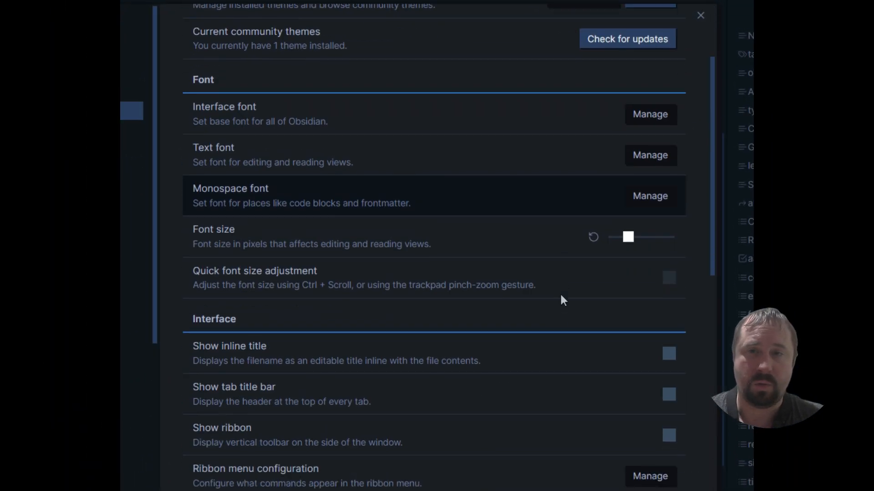
scroll(556, 284, "down", 2)
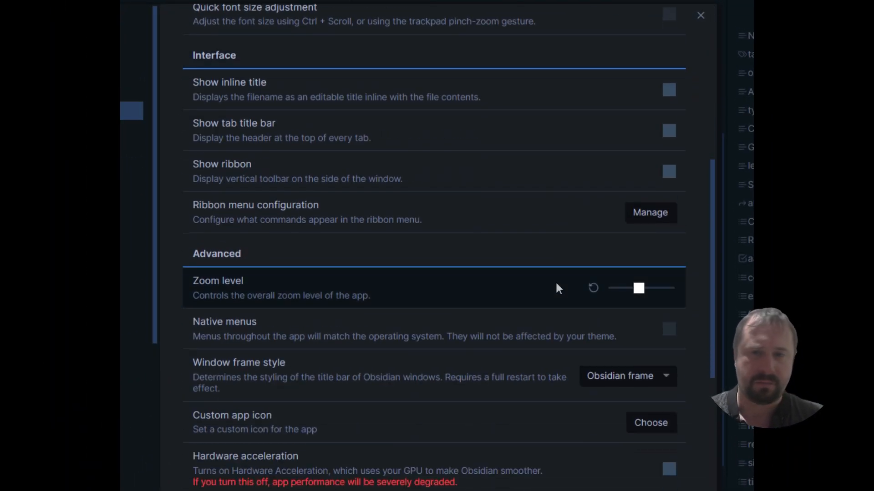
scroll(557, 279, "down", 1)
scroll(560, 285, "down", 8)
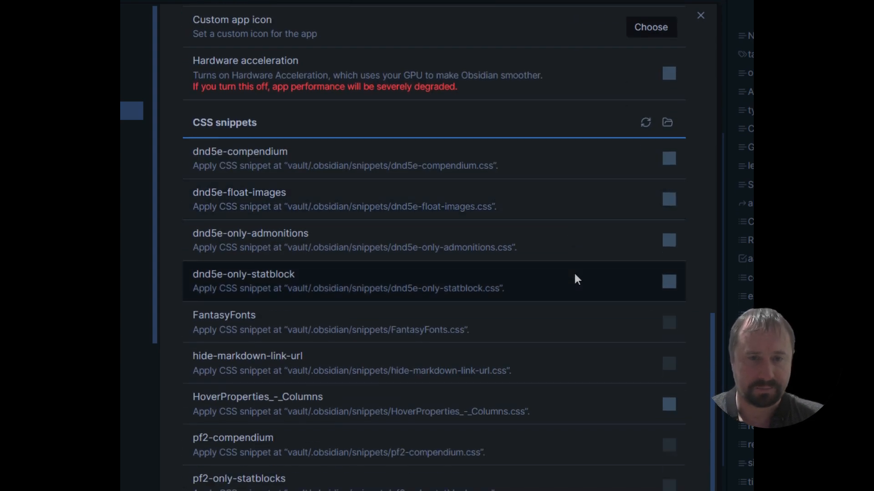
left_click(672, 337)
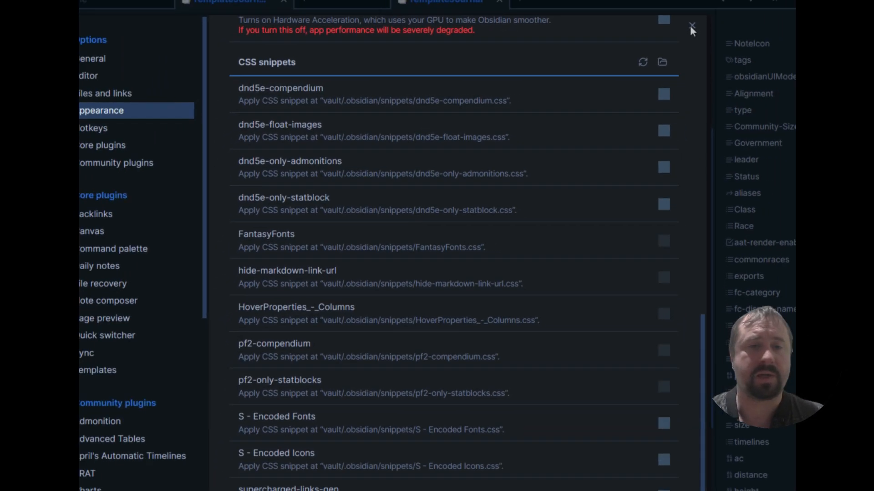
left_click(700, 16)
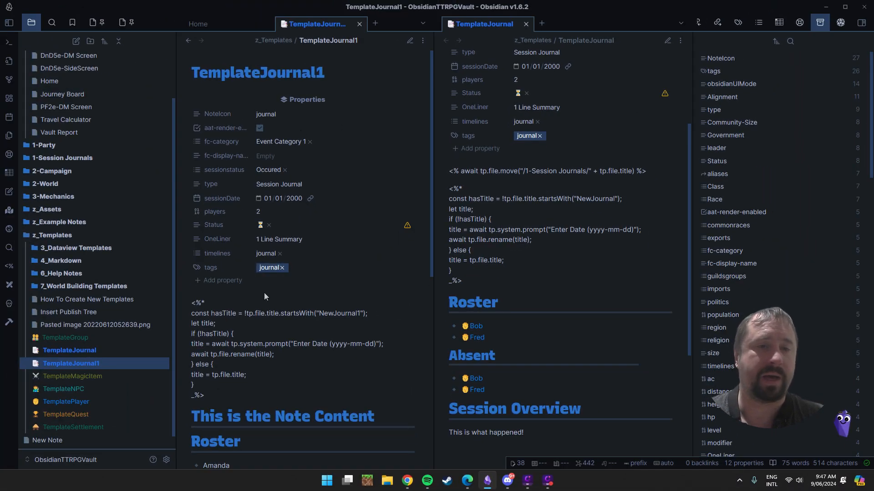
Examine TemplateJournal1's property list and note sections, highlighting the Templater script between them
scroll(365, 277, "down", 1)
scroll(365, 278, "up", 1)
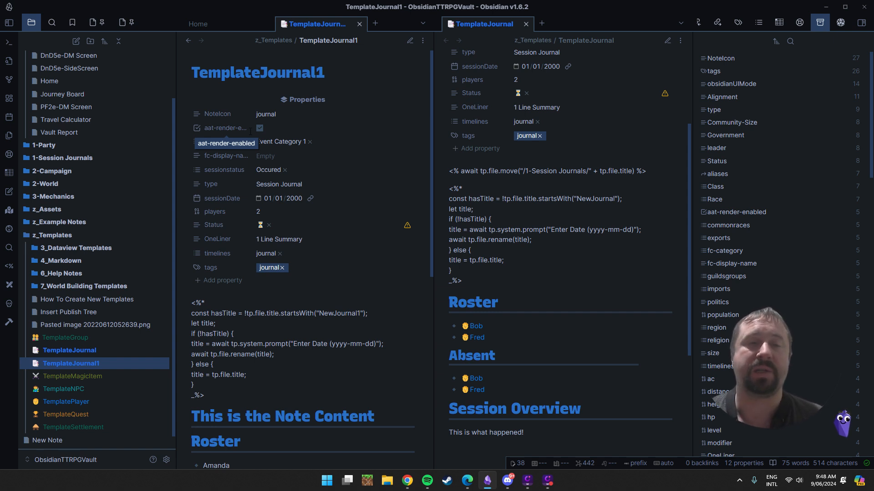
scroll(395, 226, "down", 4)
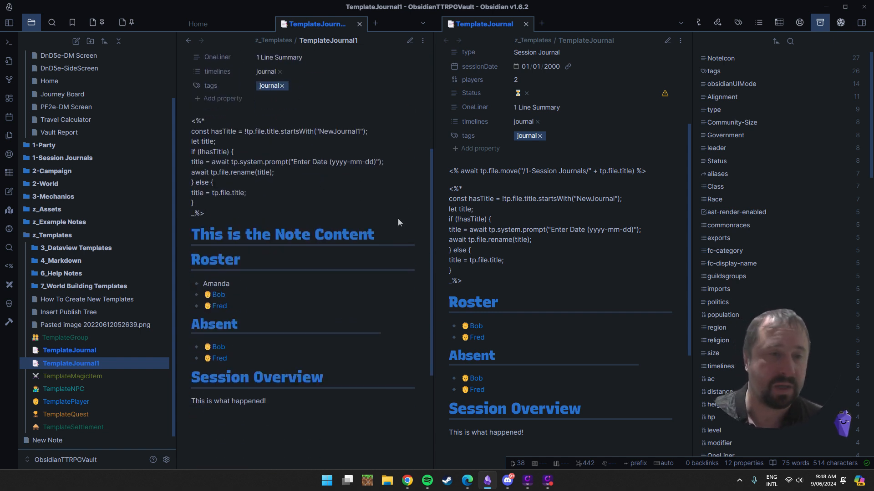
scroll(391, 237, "up", 2)
scroll(383, 260, "down", 2)
scroll(353, 278, "up", 2)
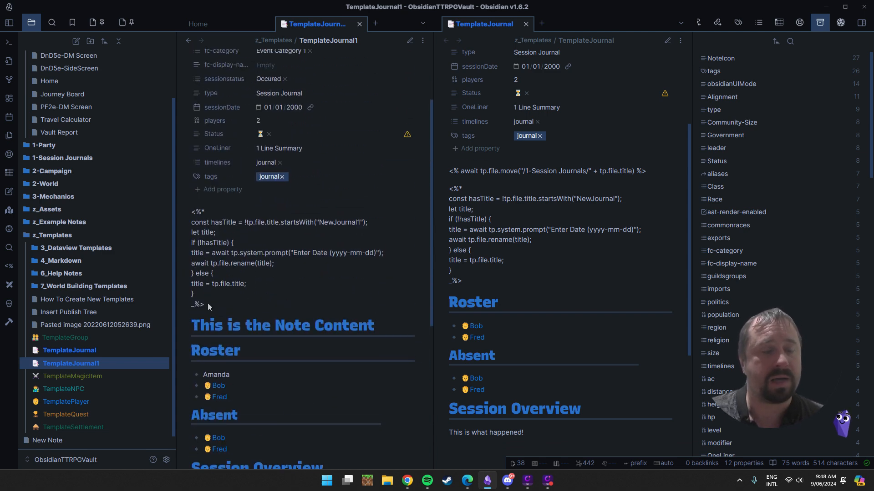
left_click_drag(222, 307, 191, 222)
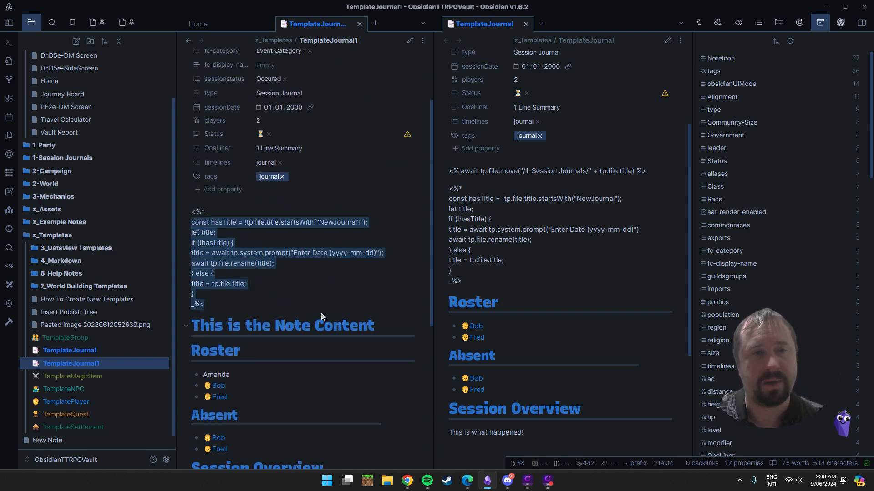
Return to DM Board and set the My Button block's templateFile to z_Templates/TemplateJournal1.md
left_click(189, 40)
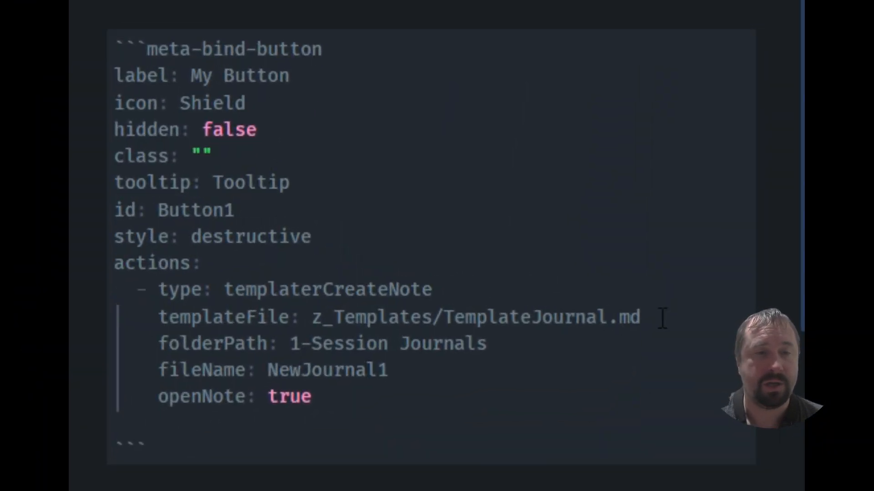
left_click(609, 318)
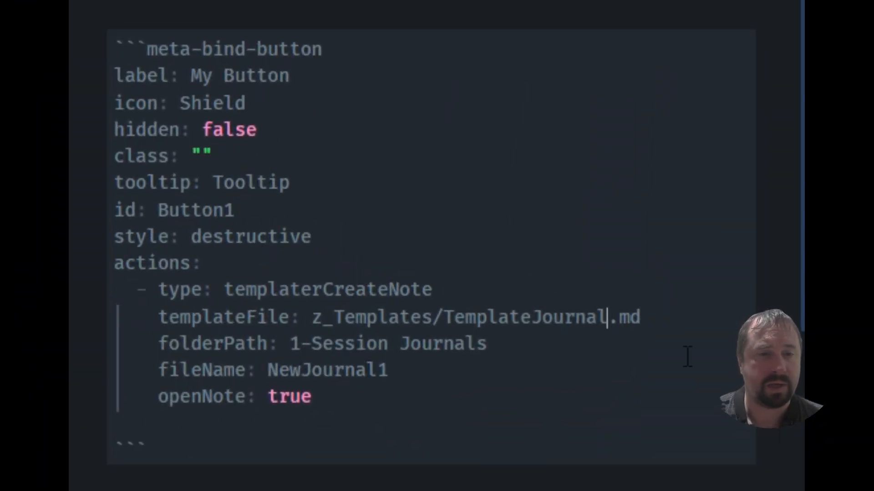
type("1")
left_click(594, 235)
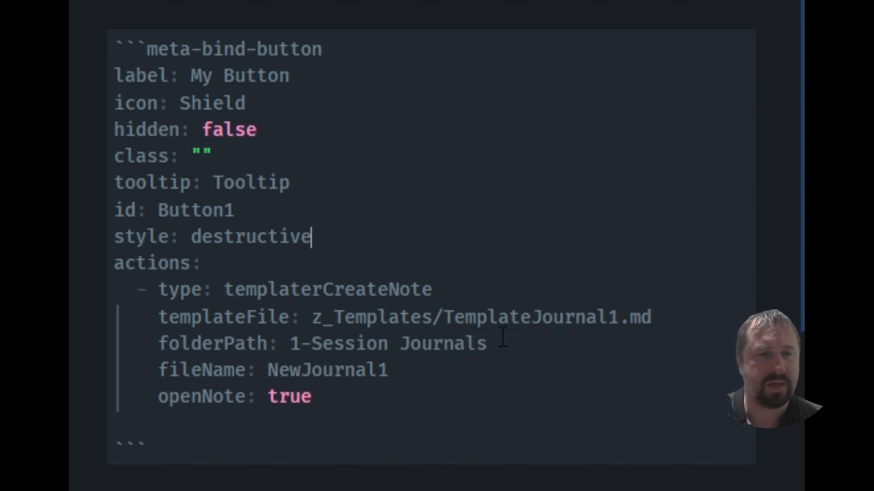
Review the My Button block's folderPath and fileName values by highlighting each one
left_click_drag(290, 344, 530, 352)
left_click(311, 371)
double_click(317, 375)
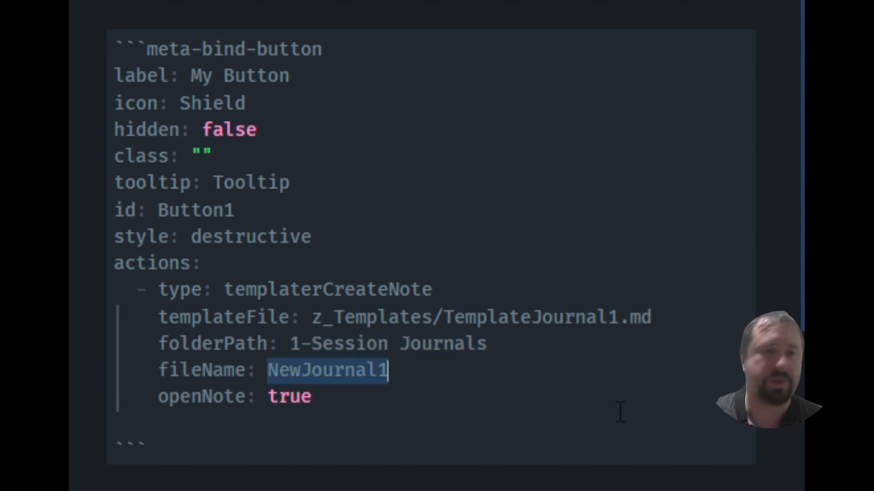
left_click(485, 392)
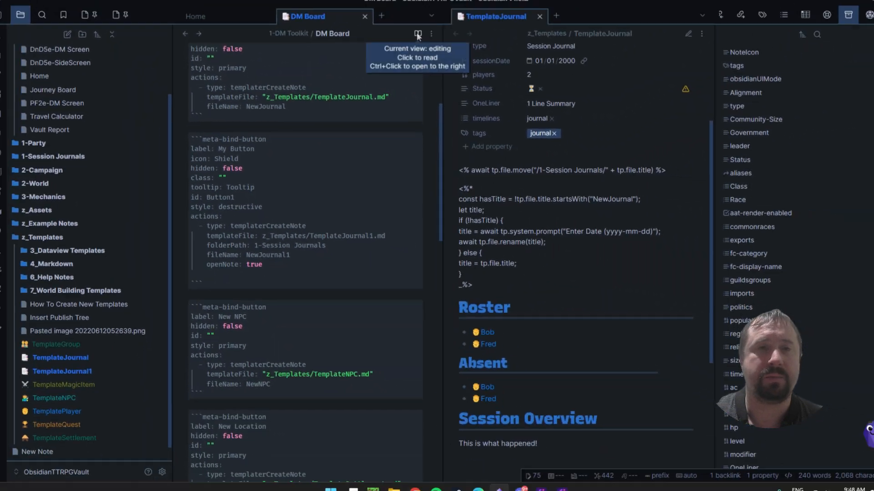
Show DM Board in reading view and create a journal with My Button, entering ThisIsNote at the date prompt
left_click(418, 35)
scroll(380, 203, "up", 3)
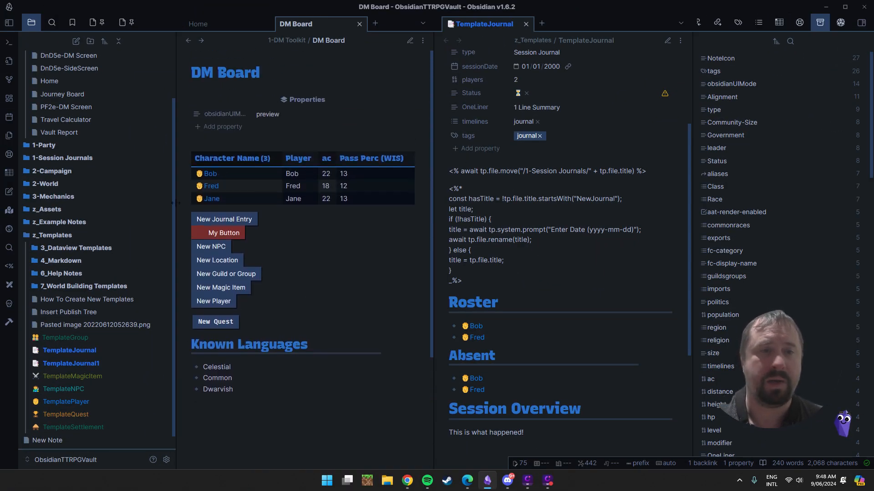
left_click(223, 233)
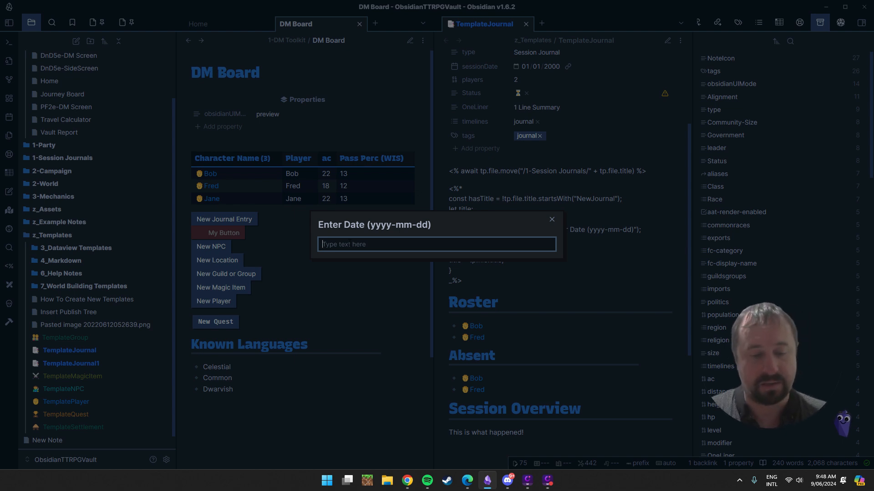
type("ThisIs")
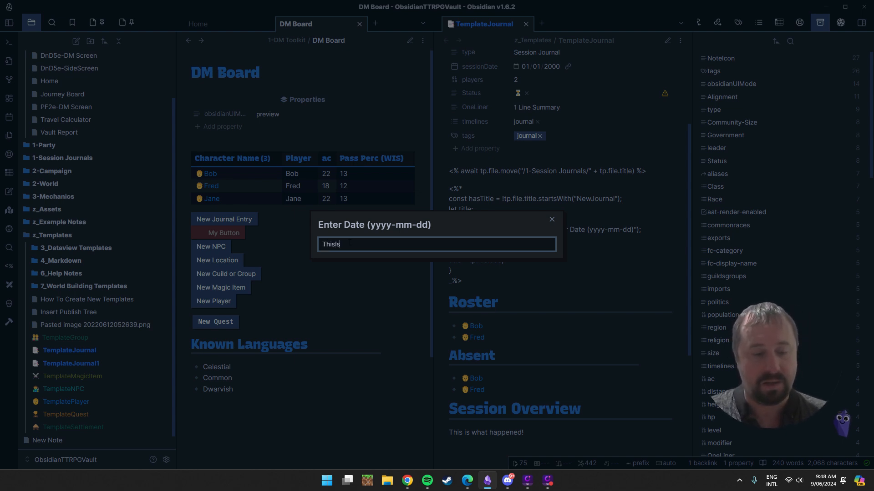
type("Note")
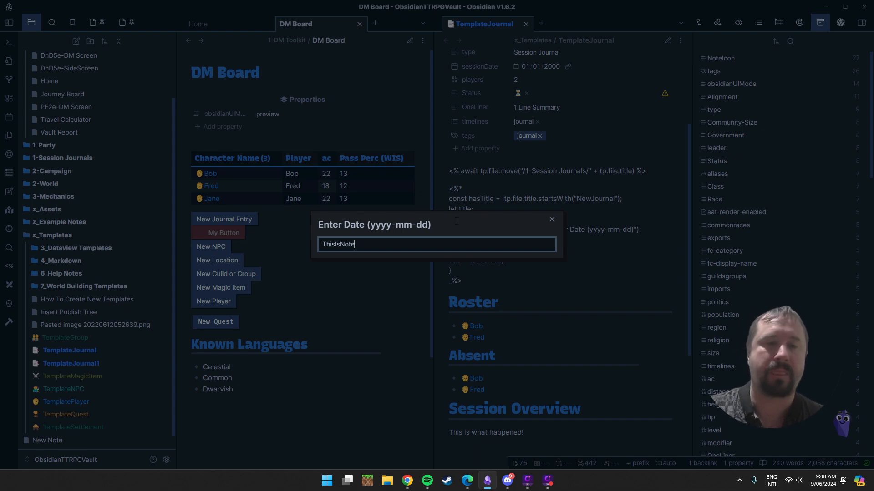
key("Return")
Examine the ThisIsNote content and expand the 1-Session Journals folder to check where the note was saved
scroll(361, 288, "down", 6)
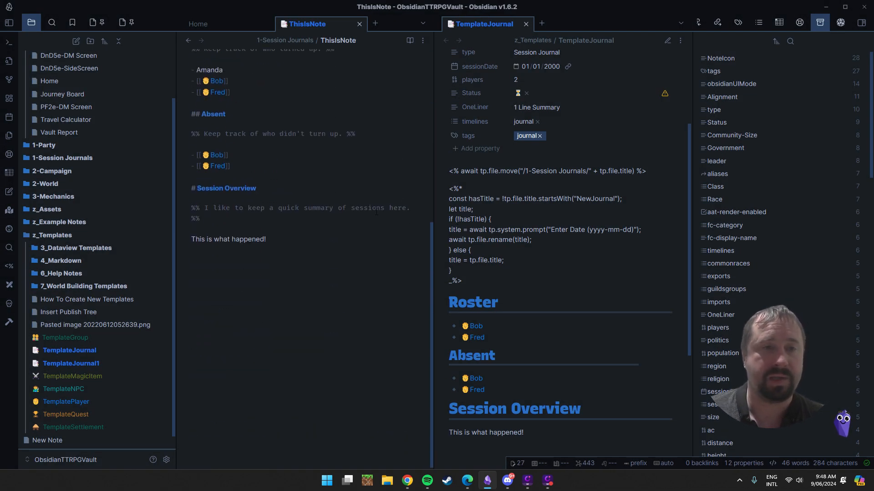
scroll(360, 289, "up", 6)
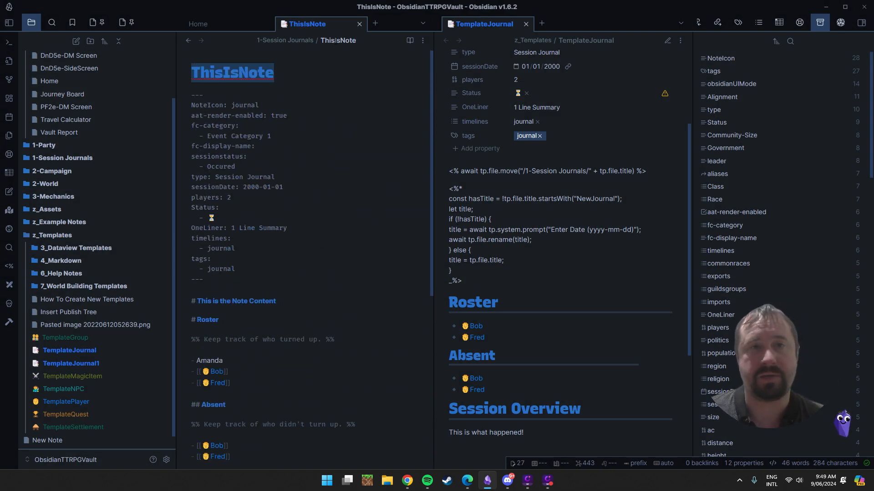
scroll(111, 194, "up", 3)
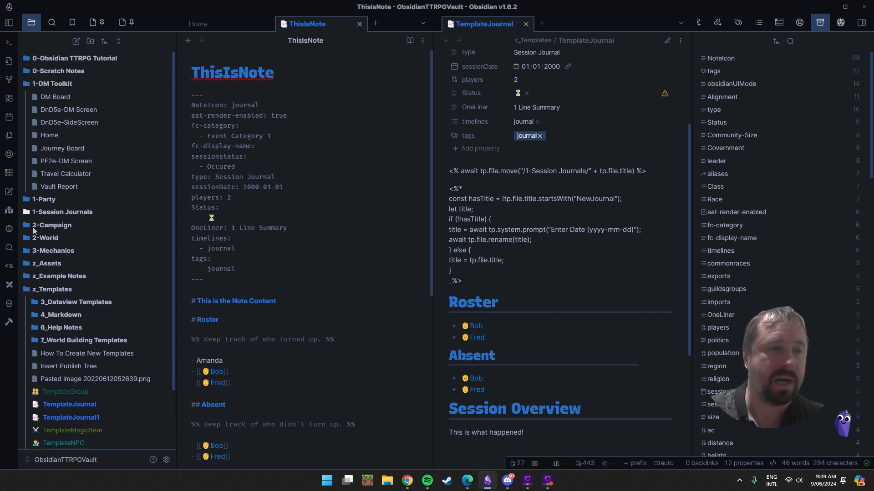
left_click(54, 212)
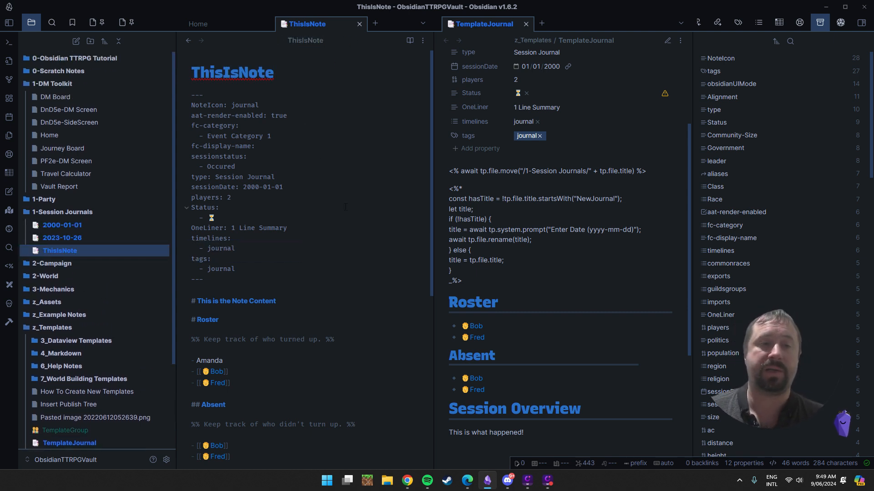
left_click_drag(228, 320, 339, 305)
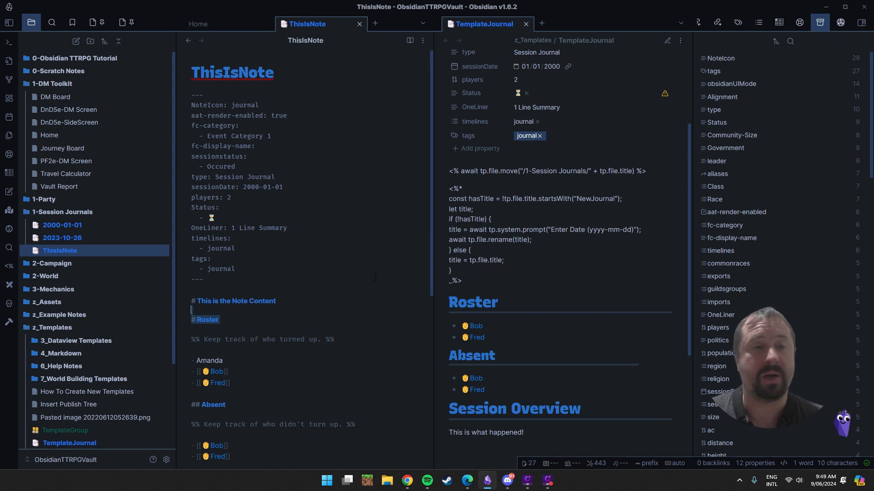
scroll(373, 276, "down", 5)
scroll(362, 271, "up", 3)
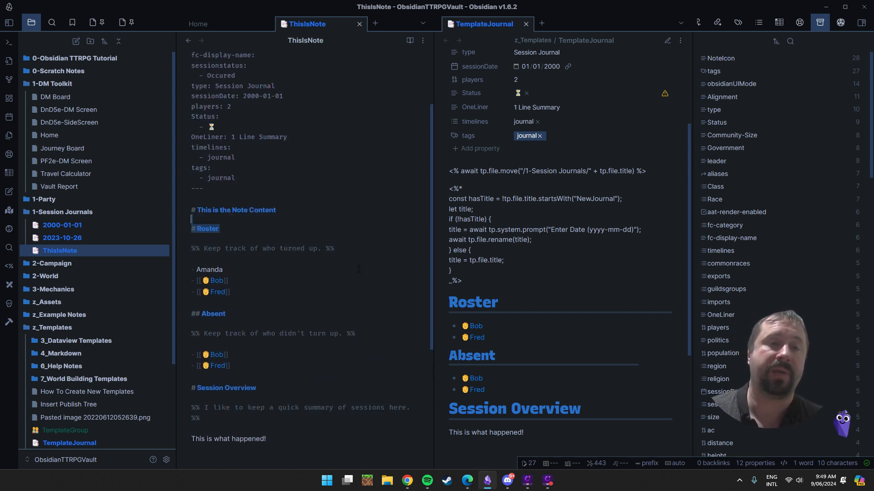
scroll(130, 291, "down", 2)
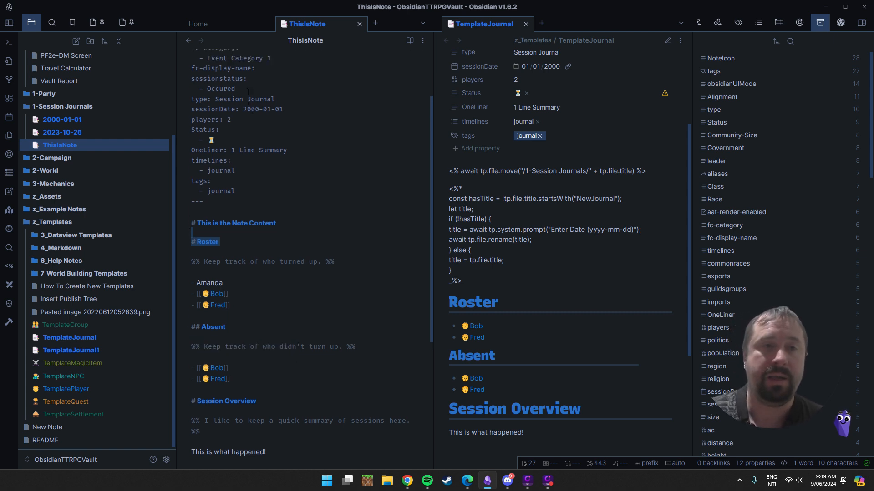
Return to DM Board in editing view and compare the New Journal Entry and My Button code blocks
left_click(186, 42)
left_click(187, 41)
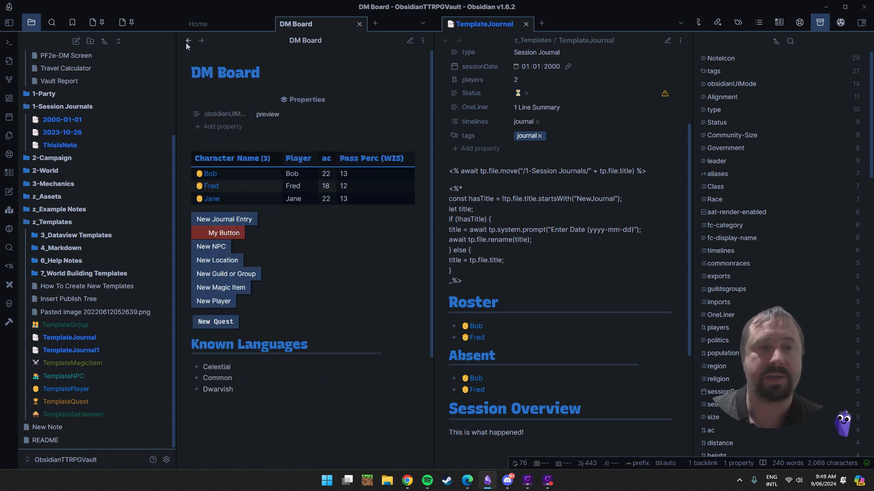
left_click(410, 40)
left_click_drag(222, 298, 193, 214)
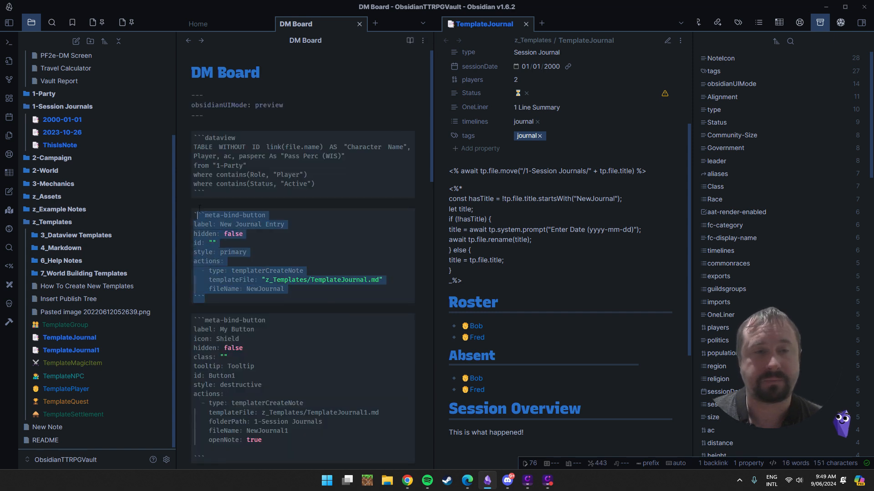
scroll(196, 223, "down", 2)
left_click_drag(216, 368, 187, 215)
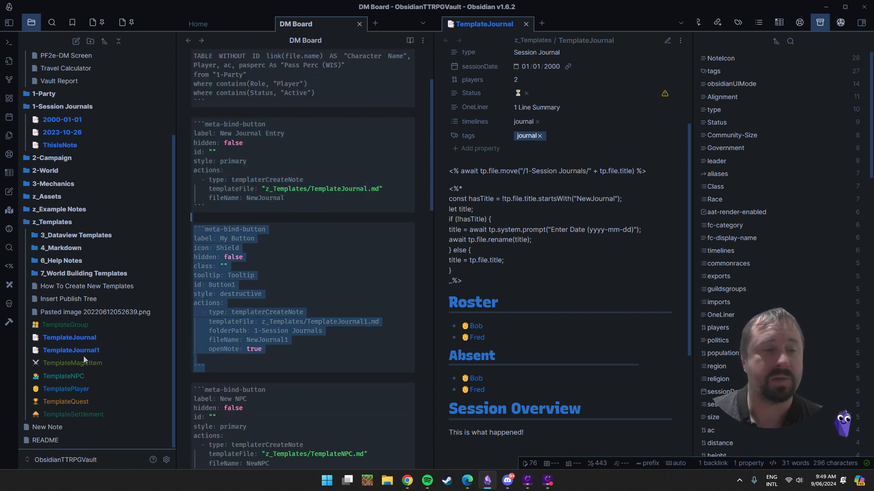
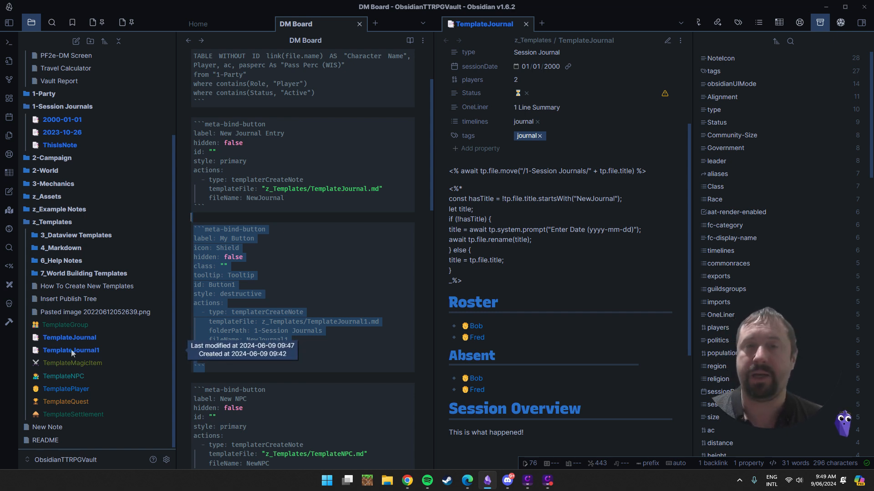
scroll(218, 328, "up", 2)
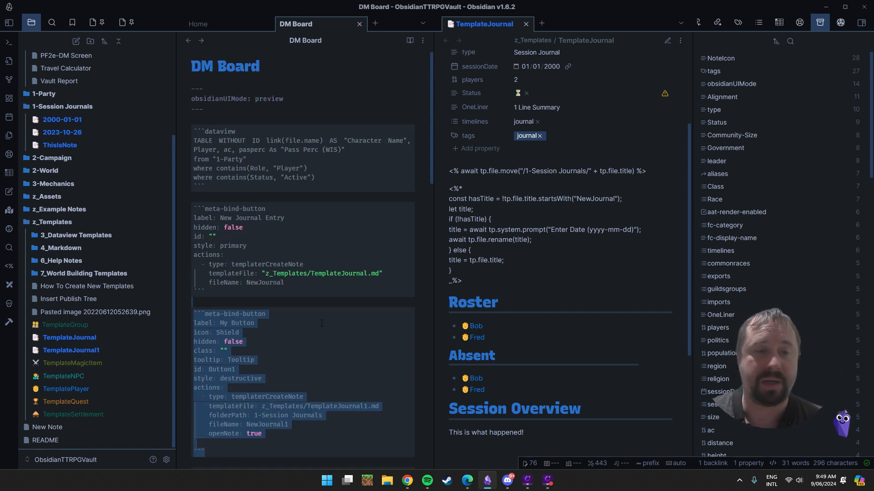
scroll(215, 328, "down", 3)
Delete the entire My Button meta-bind-button block and its leftover blank line from DM Board
left_click_drag(215, 329, 188, 190)
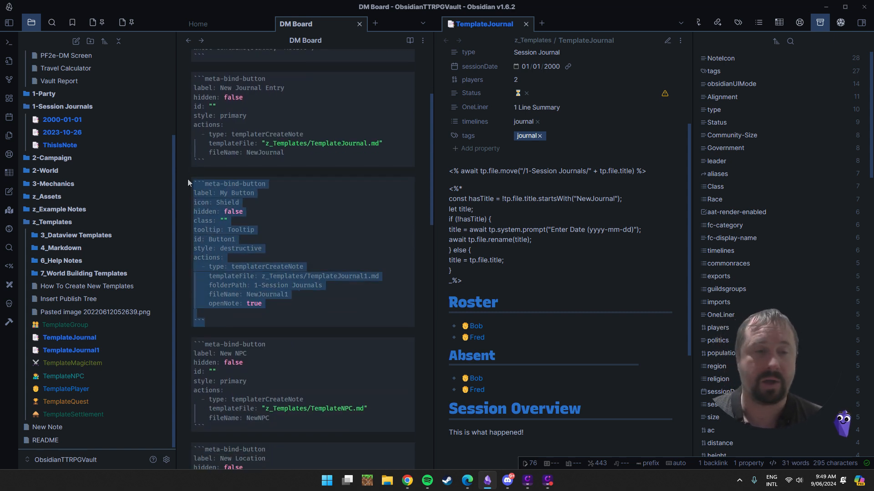
left_click_drag(214, 326, 172, 179)
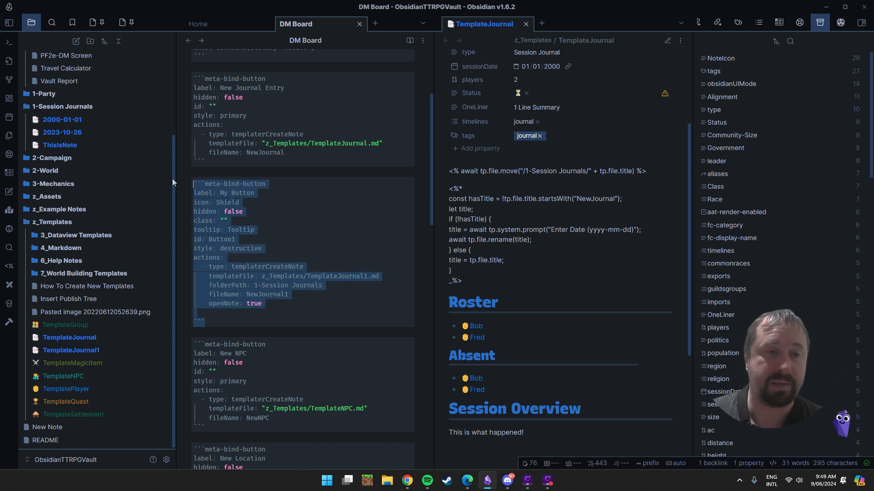
key("BackSpace")
key("BackSpace")
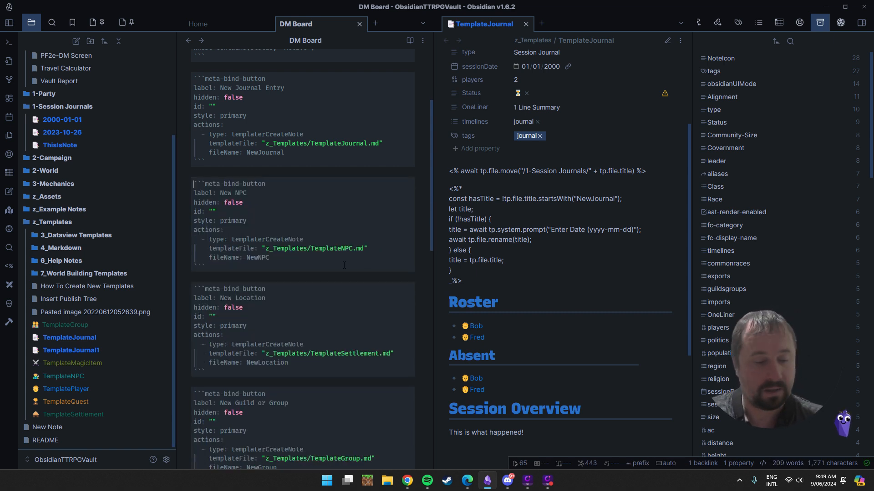
Locate the inline BUTTON[button_quest] code above Known Languages, and show DM Board in reading view
scroll(343, 258, "down", 12)
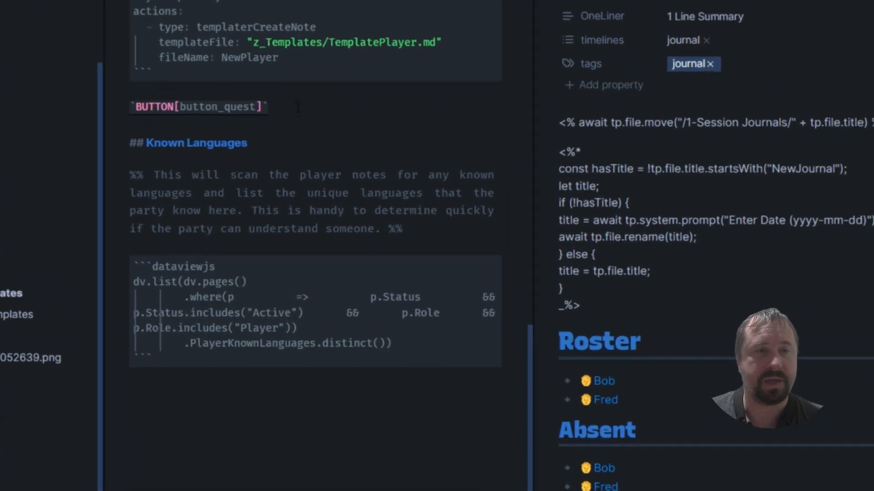
left_click_drag(275, 161, 252, 159)
left_click_drag(219, 73, 94, 70)
left_click(98, 97)
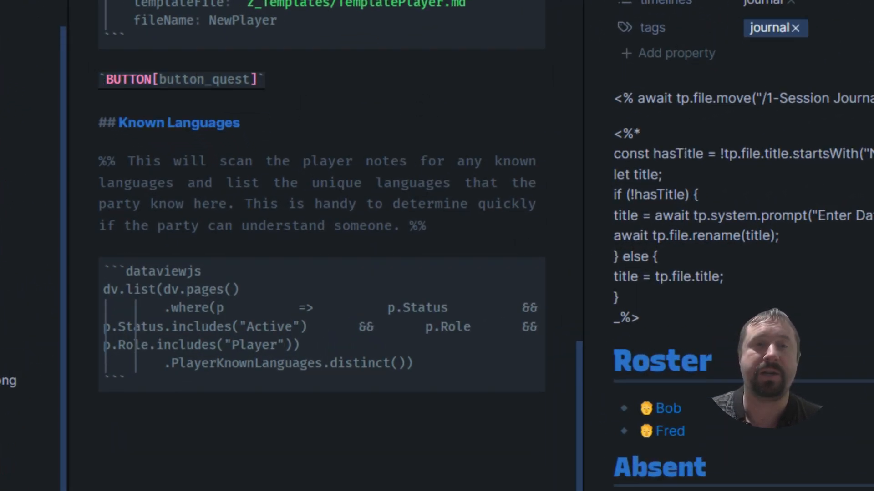
key("ctrl+e")
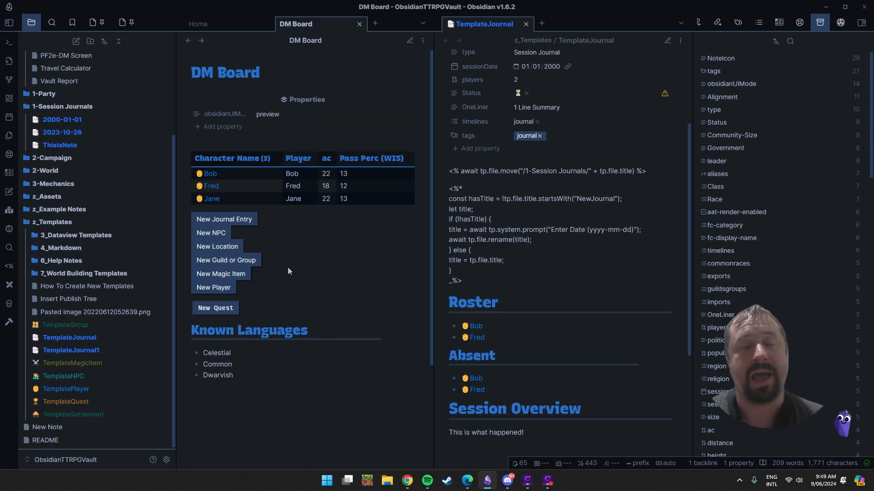
Return DM Board to editing view and compare the meta-bind-button blocks with the inline BUTTON[button_quest] code
left_click(410, 42)
scroll(286, 159, "down", 10)
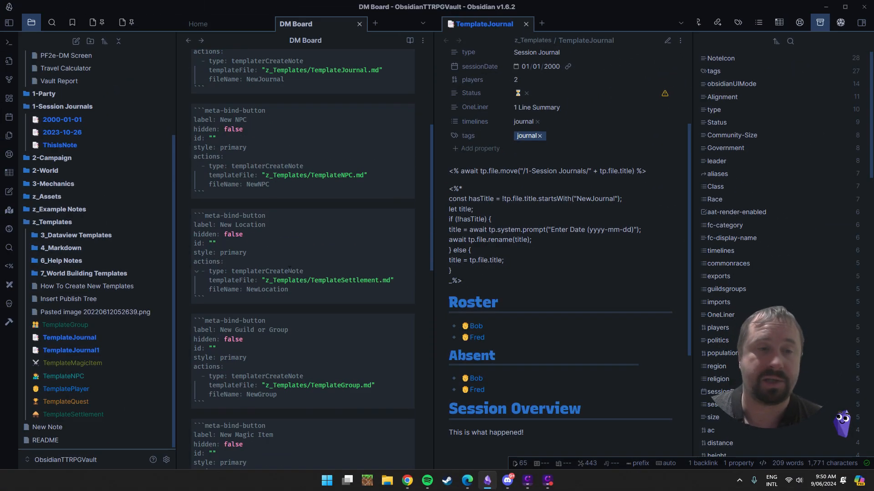
left_click(285, 160)
left_click(367, 173)
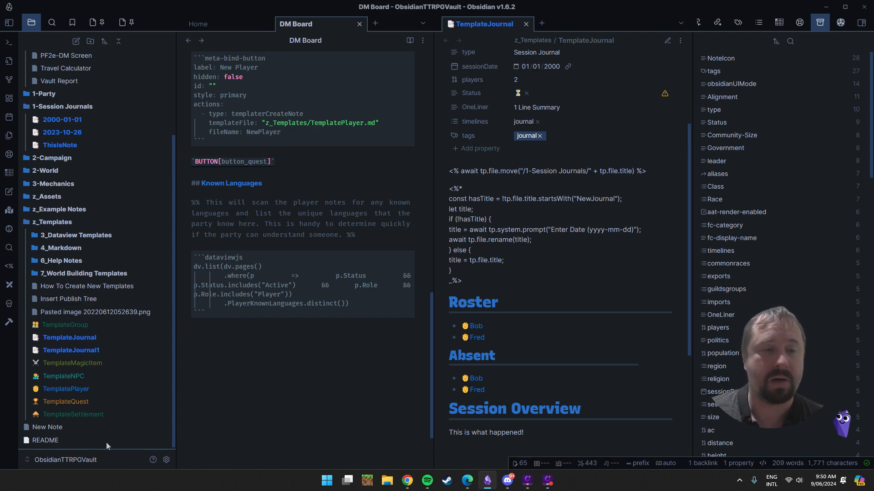
scroll(310, 155, "up", 10)
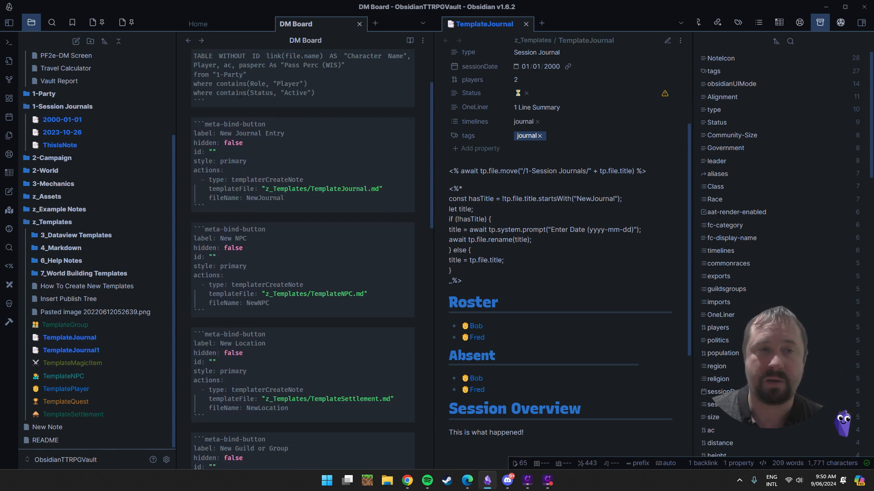
scroll(267, 229, "down", 3)
scroll(316, 312, "down", 4)
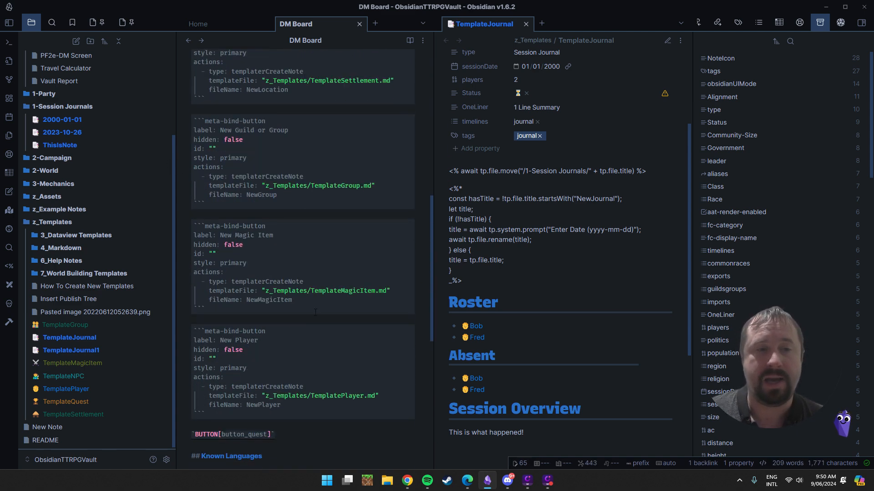
scroll(248, 364, "down", 3)
left_click_drag(283, 298, 180, 292)
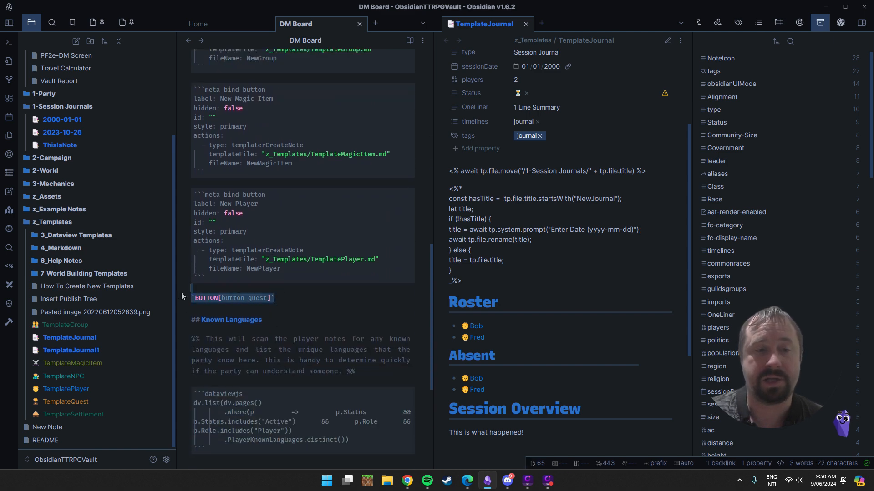
left_click(317, 308)
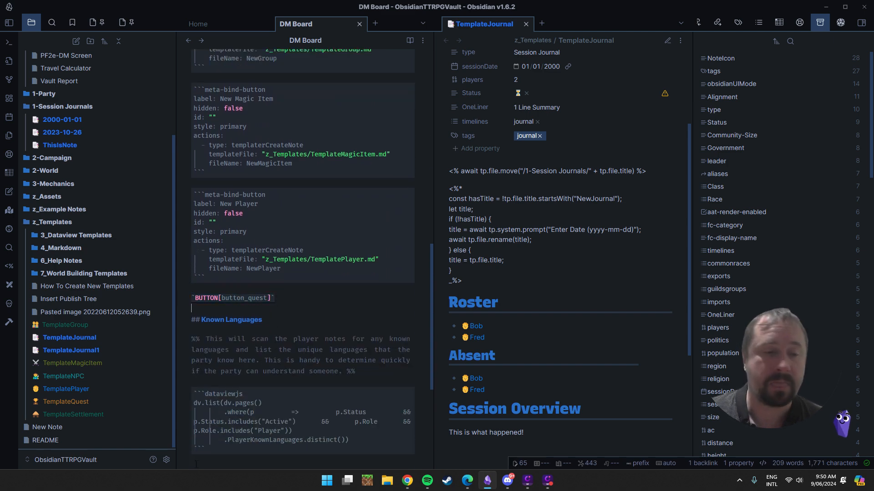
Open the Meta Bind plugin settings and bring up its button templates for editing
left_click(166, 460)
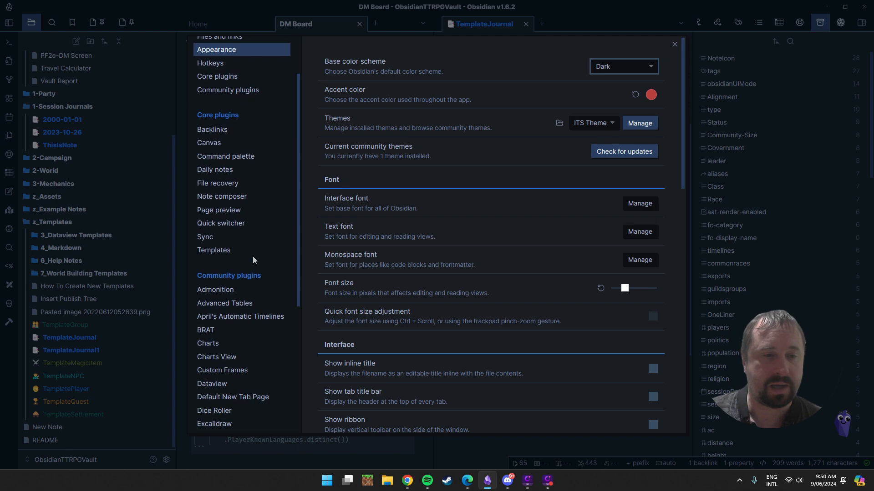
scroll(253, 259, "down", 5)
left_click(212, 335)
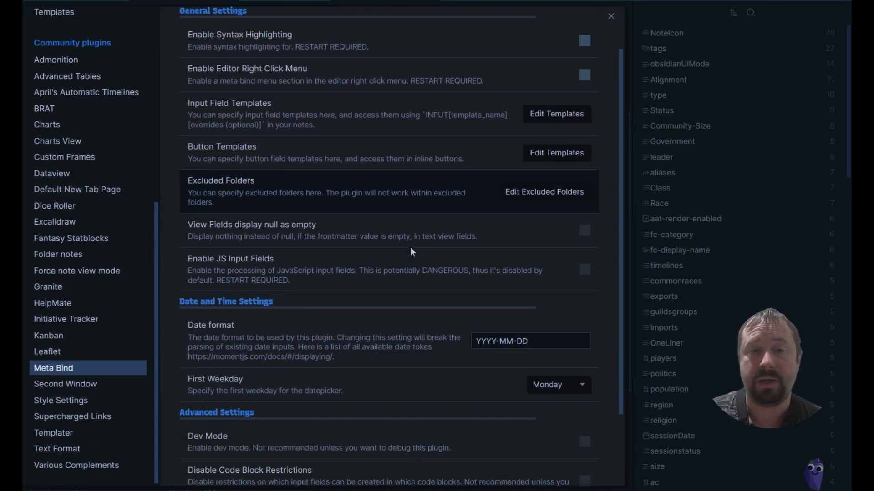
scroll(310, 323, "down", 2)
scroll(313, 314, "up", 3)
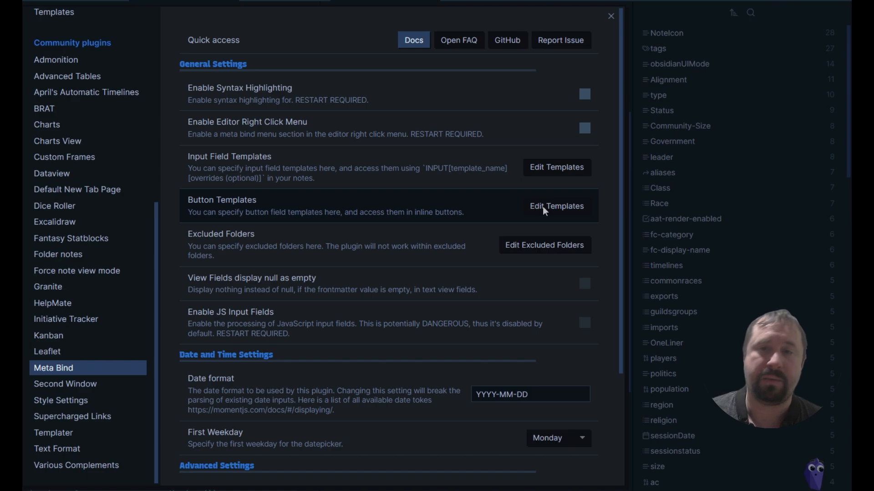
left_click(558, 207)
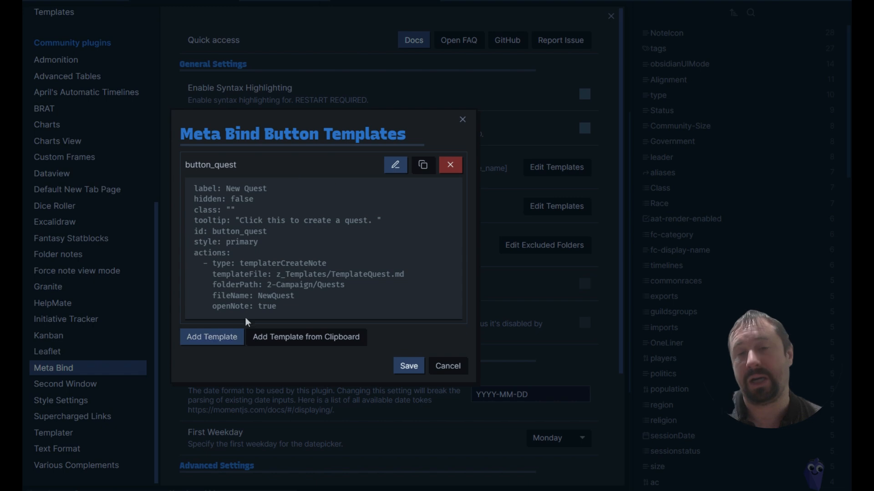
Add a new button template and set its label to NewJournal1
left_click(230, 337)
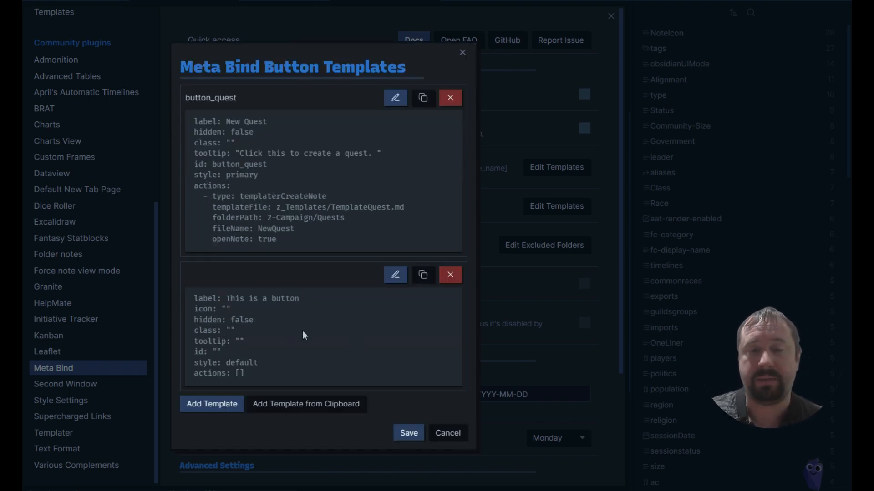
left_click(395, 276)
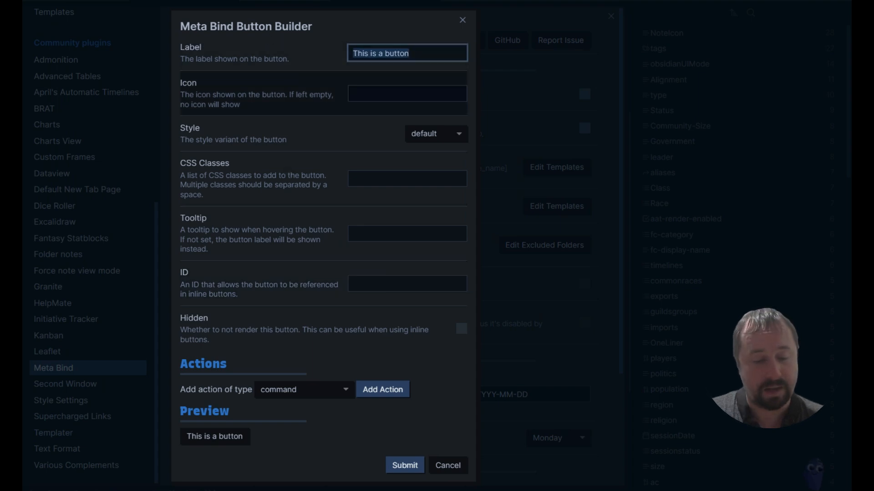
type("NewJournal1")
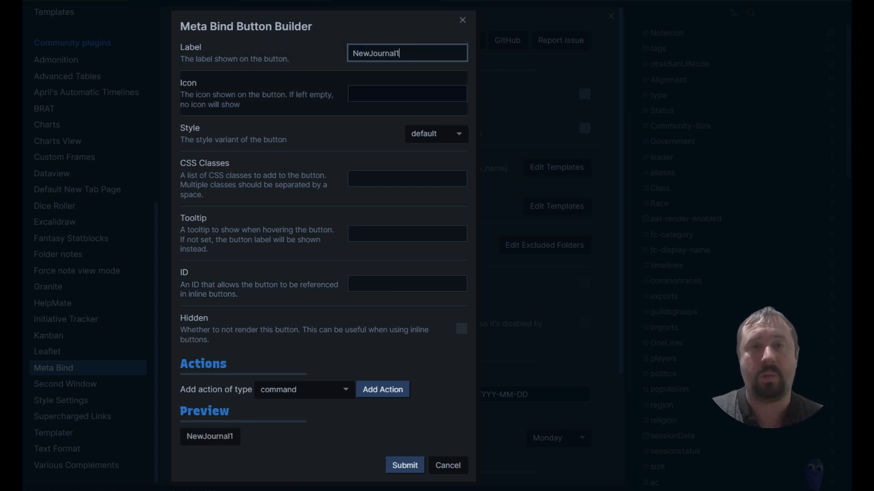
Set the NewJournal1 button's icon to shield
left_click(409, 99)
type("Shd")
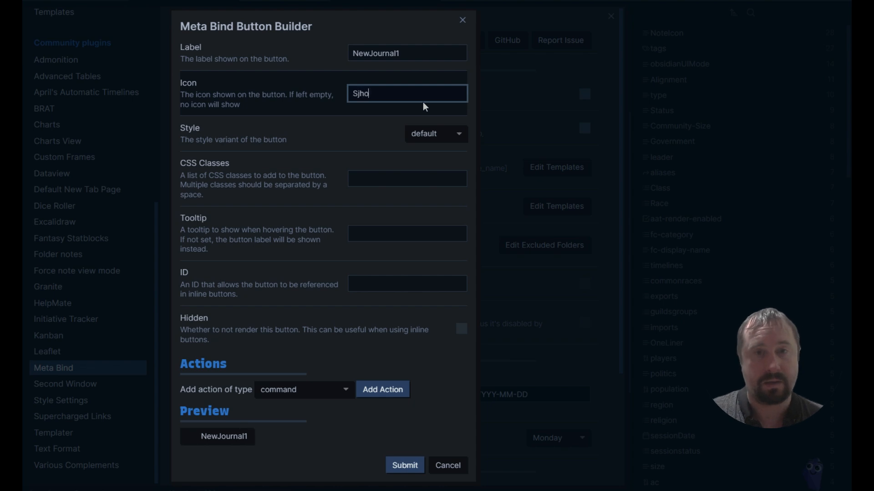
key("BackSpace")
key("BackSpace")
key("BackSpace")
type("shield")
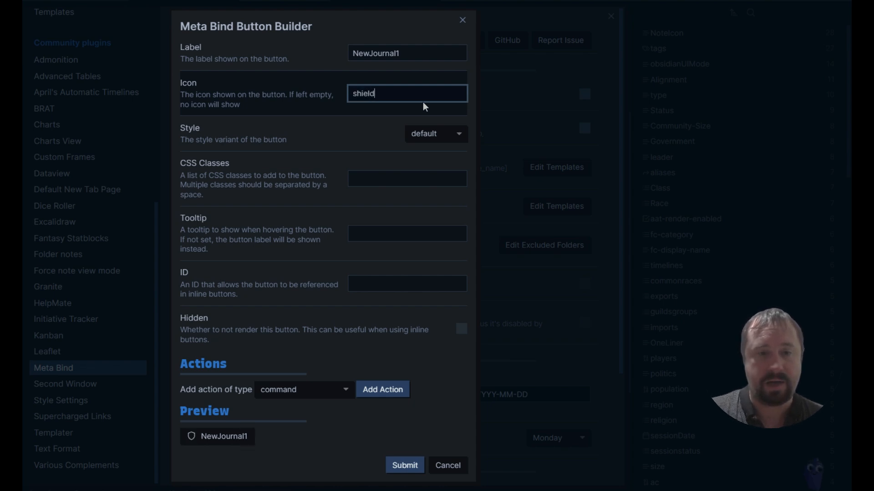
left_click_drag(409, 92, 257, 99)
left_click(296, 99)
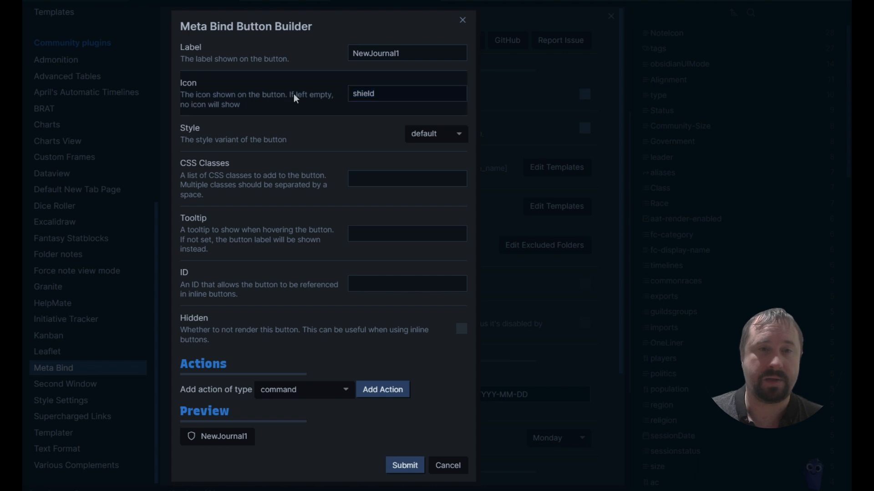
left_click_drag(387, 94, 351, 94)
left_click_drag(364, 94, 248, 97)
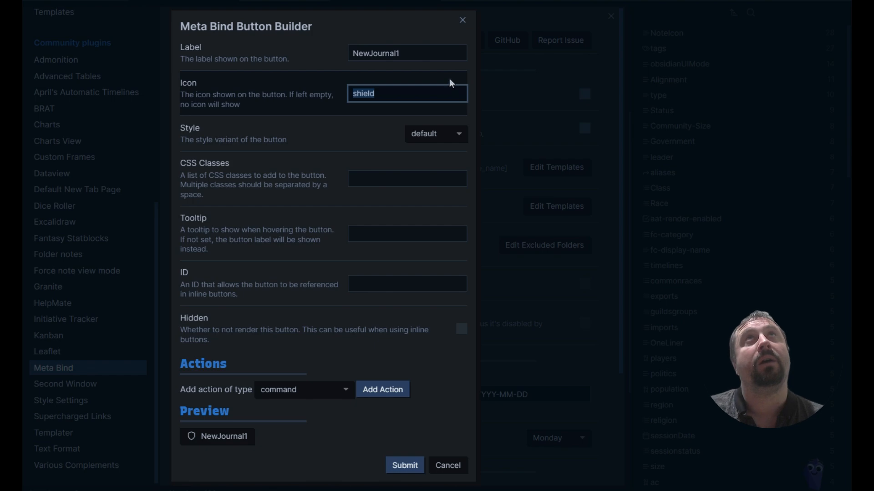
Switch to the Meta Bind Docs in Edge and check which icon set the button's icon property uses
left_click(436, 490)
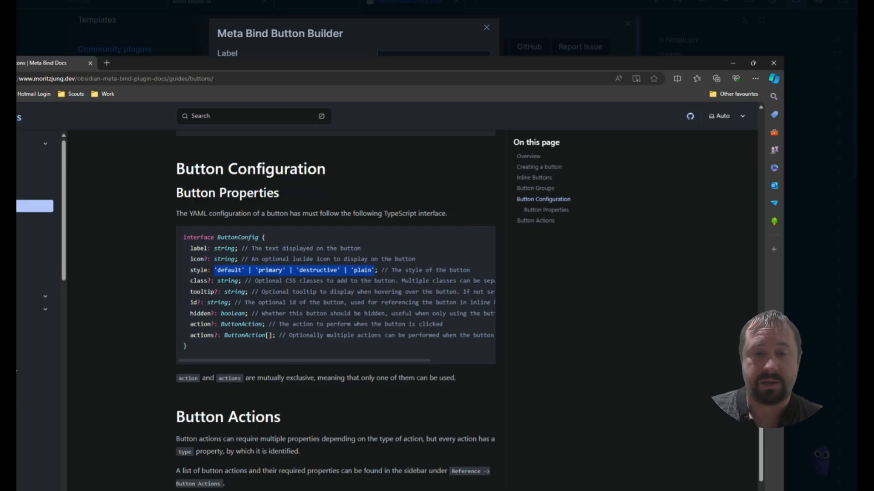
scroll(251, 260, "up", 8)
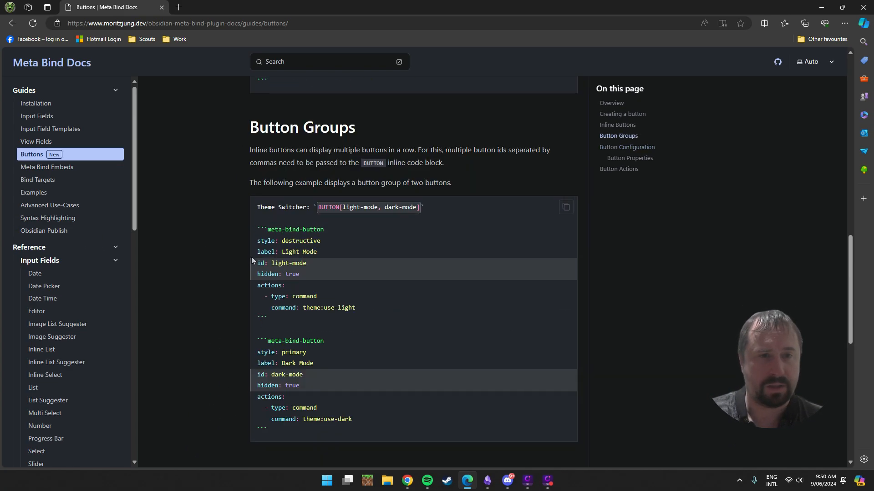
scroll(252, 260, "down", 6)
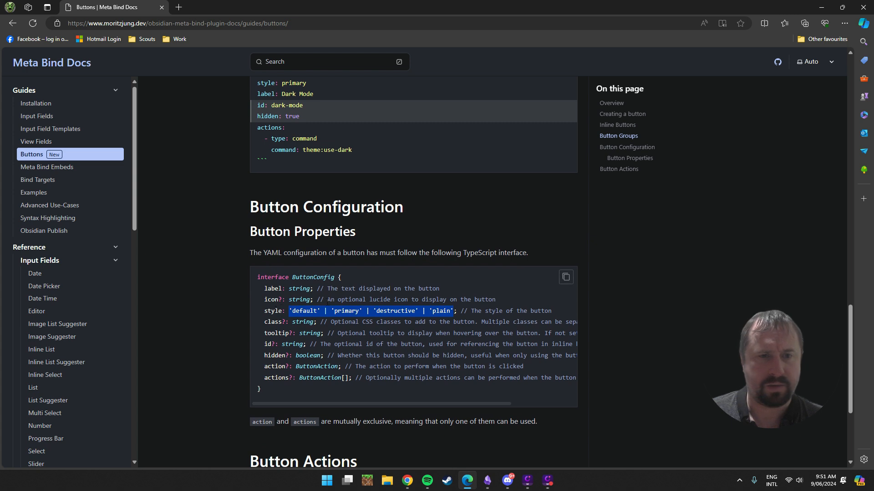
left_click_drag(515, 300, 348, 300)
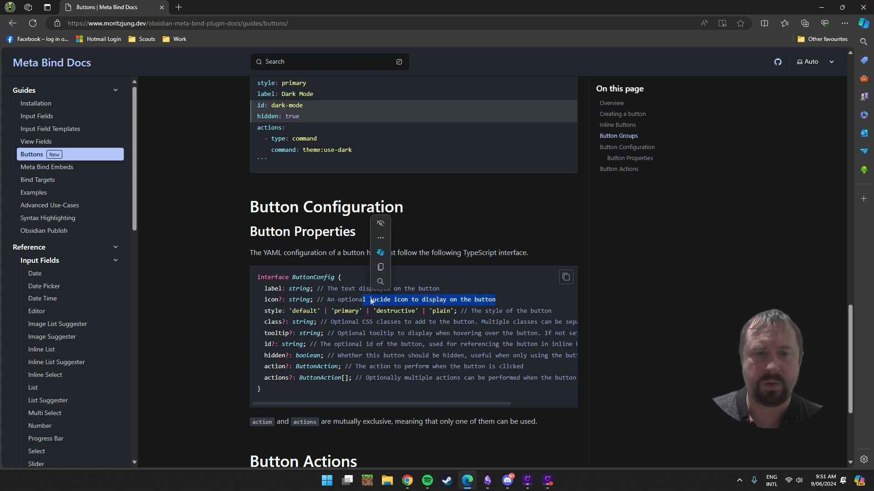
left_click(450, 298)
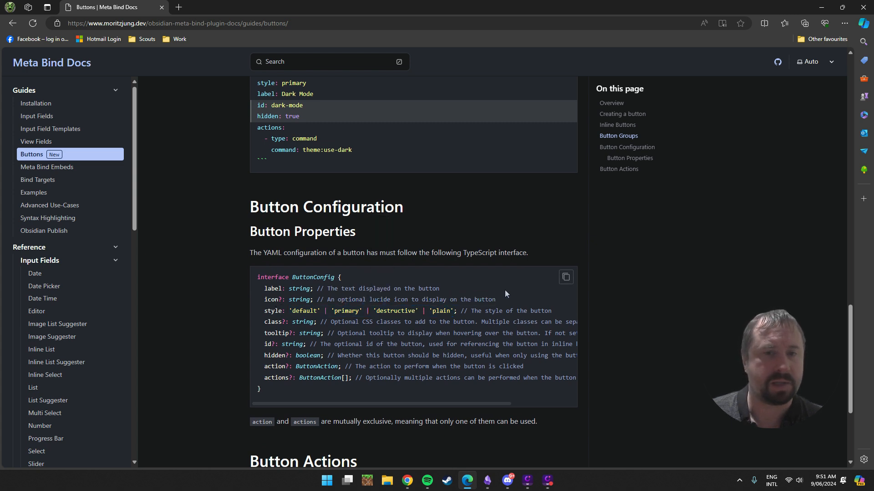
scroll(503, 288, "down", 2)
Search the web for lucide icon in a new browser tab and open the Lucide Icons site
left_click(179, 7)
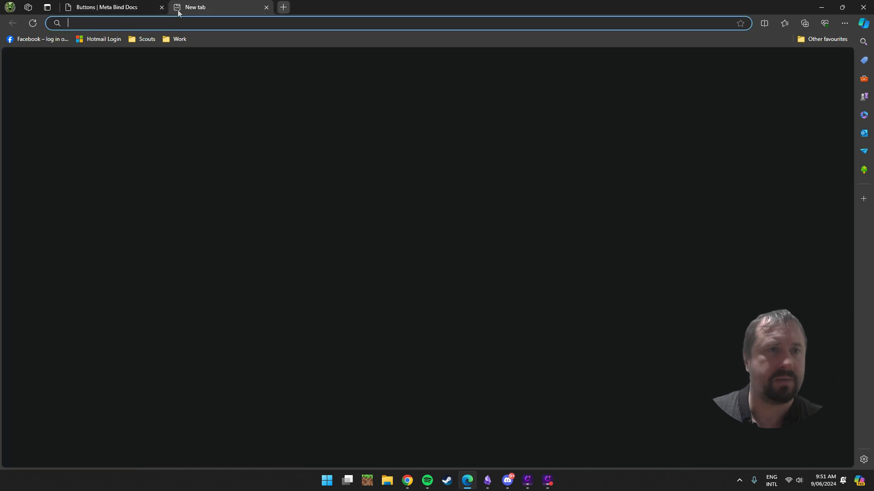
type("lucide icon")
key("Return")
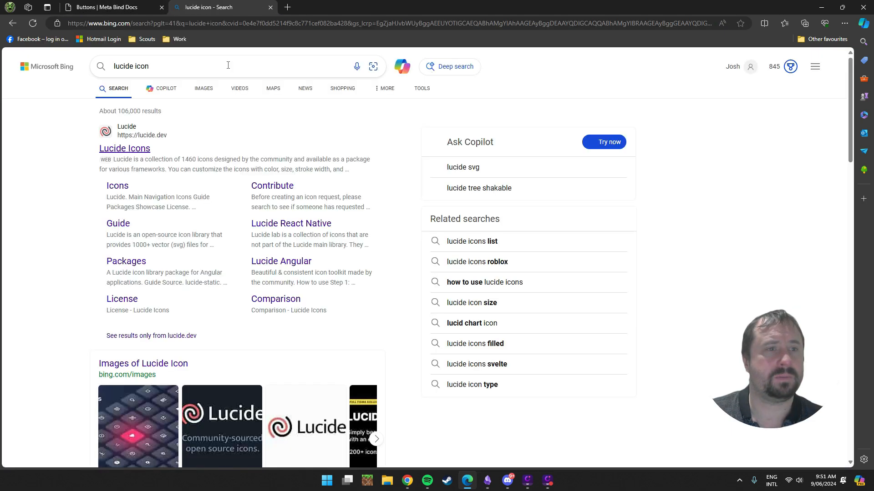
left_click(138, 149)
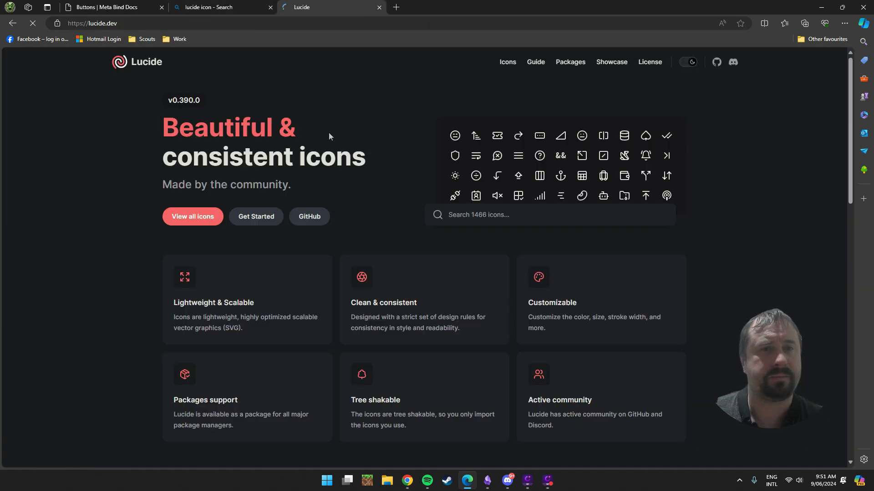
Search the Lucide icons for shield and copy the name of the shield-ellipsis icon
scroll(130, 202, "down", 3)
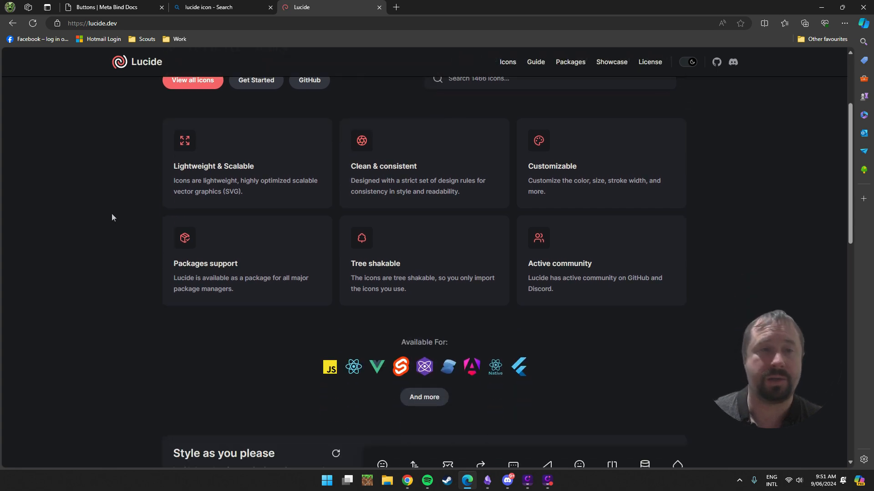
scroll(111, 217, "up", 3)
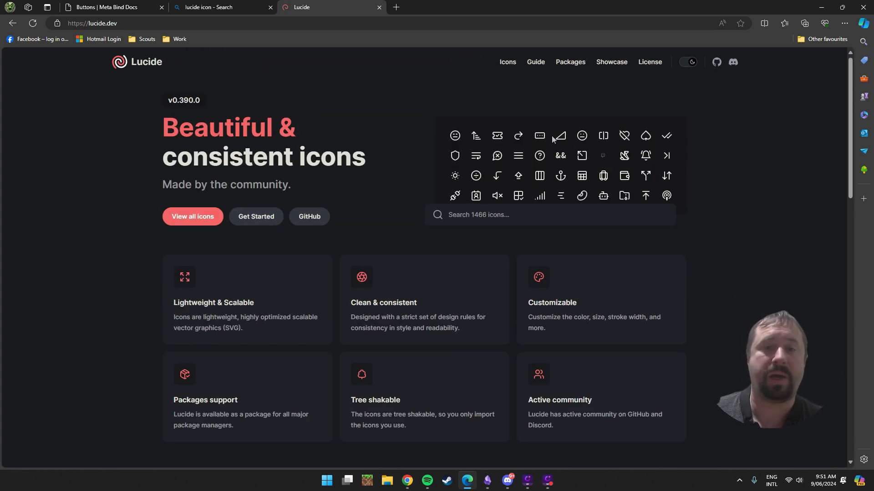
scroll(470, 239, "down", 3)
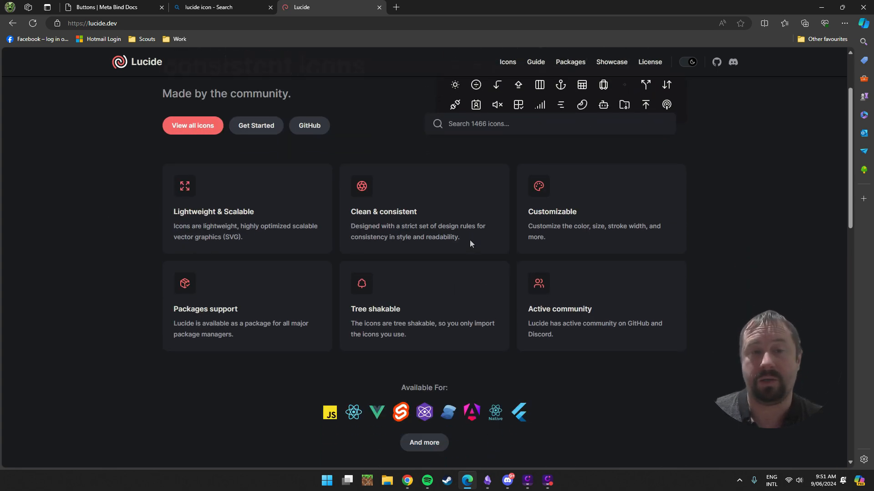
scroll(569, 282, "up", 3)
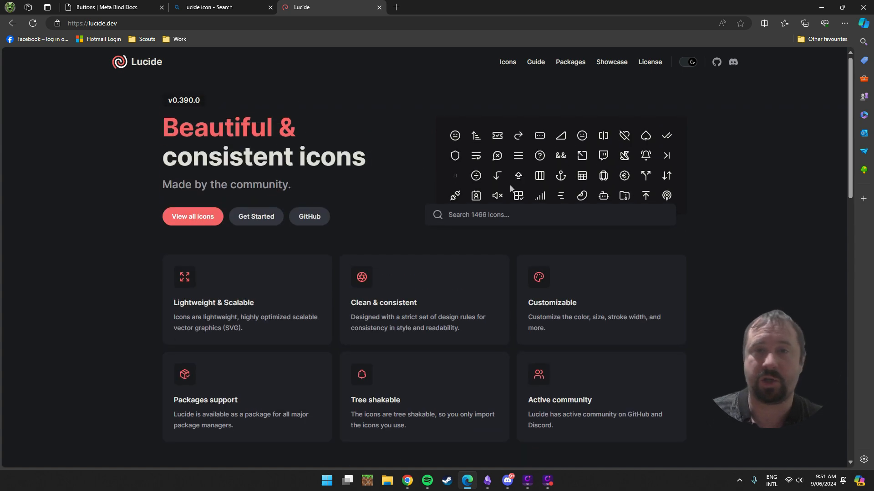
left_click(473, 215)
type("shield")
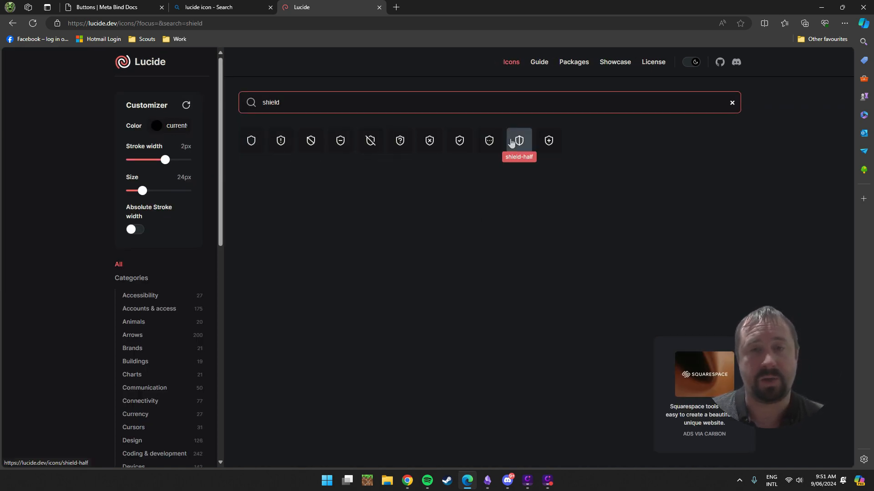
left_click(483, 141)
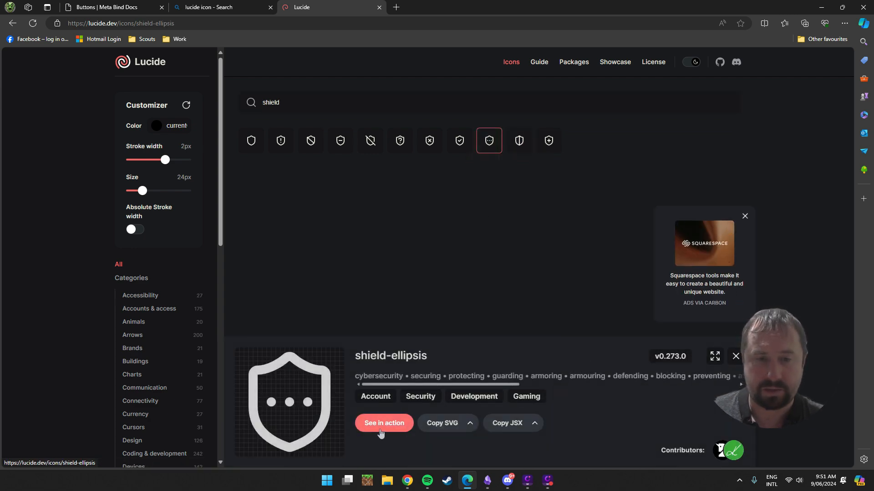
left_click(438, 357)
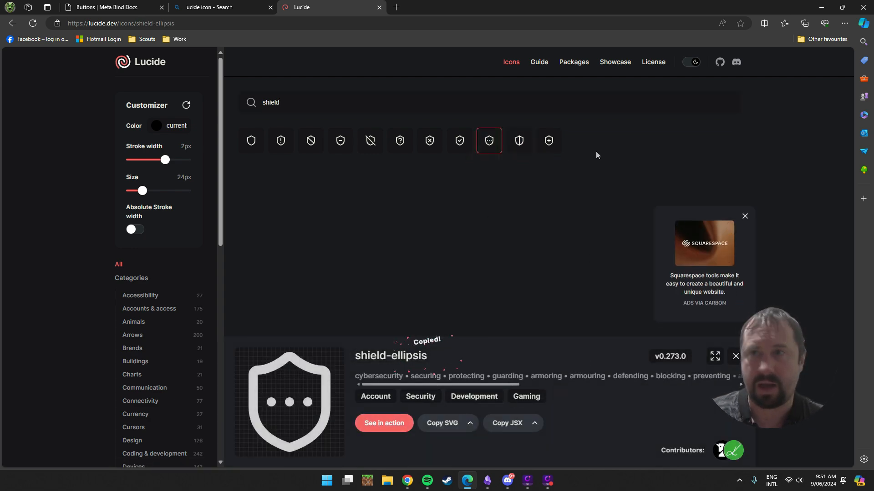
Return to Obsidian and set the NewJournal1 button's icon to shield-ellipsis and its tooltip to "This is tooltip"
left_click(822, 8)
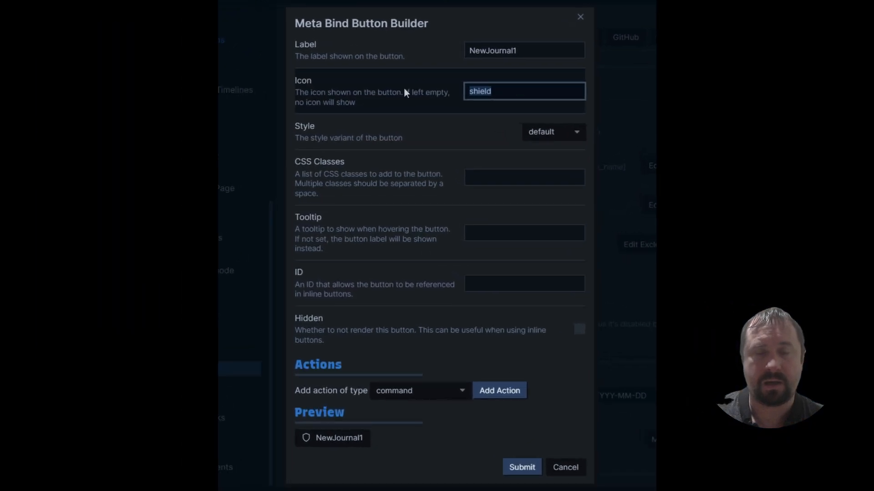
key("ctrl+v")
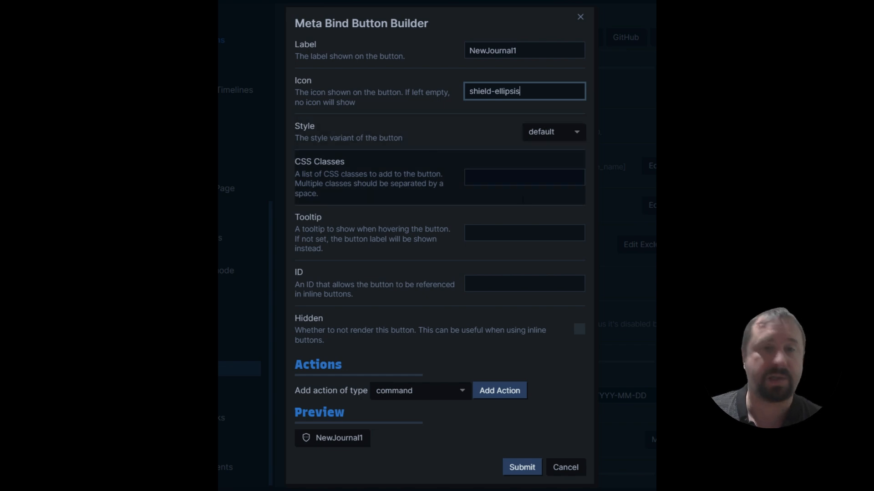
left_click(496, 233)
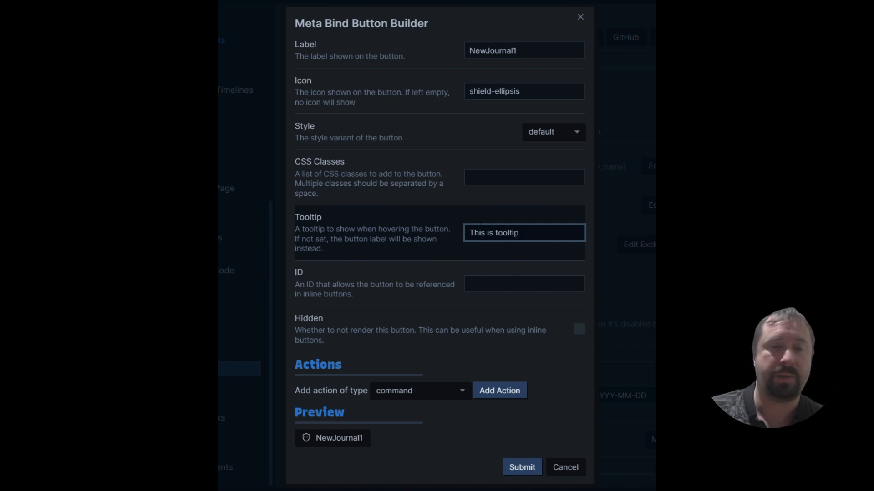
Copy the button's label NewJournal1 into its ID
left_click(530, 284)
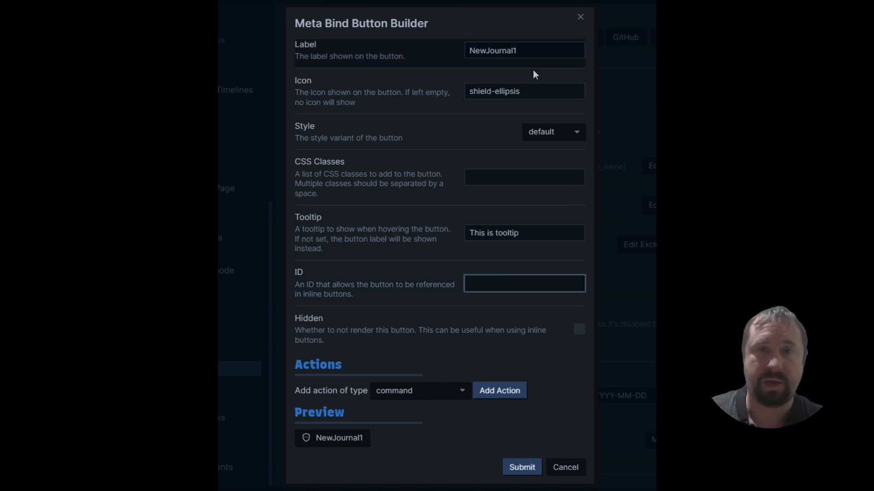
left_click_drag(534, 51, 390, 53)
key("ctrl+c")
left_click(487, 284)
key("ctrl+v")
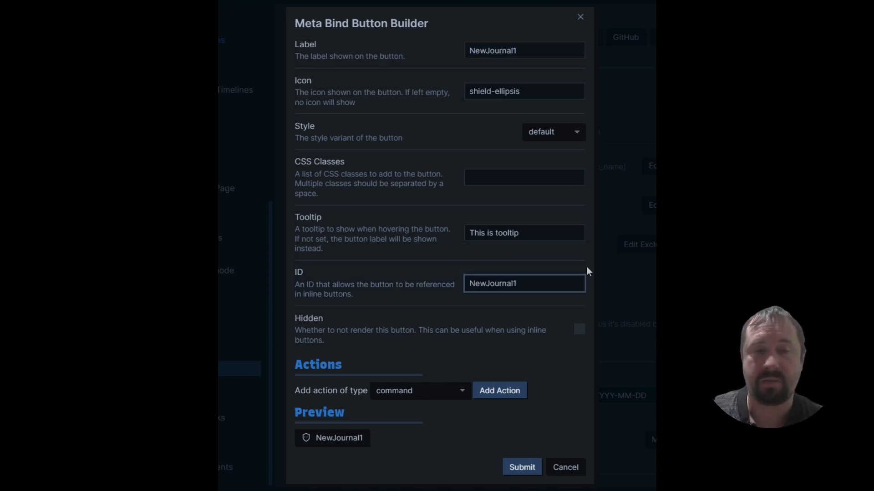
Add a templaterCreateNote action to the button and open the selection of its template file
left_click(461, 390)
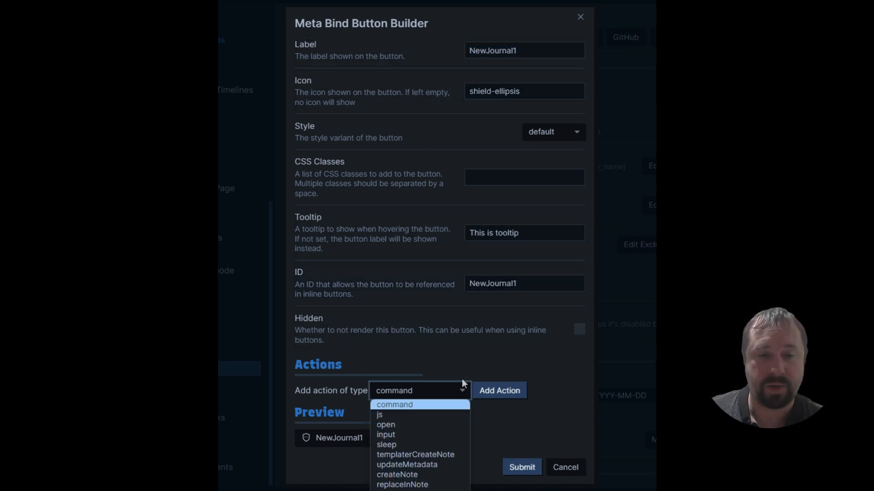
left_click(458, 456)
left_click(499, 391)
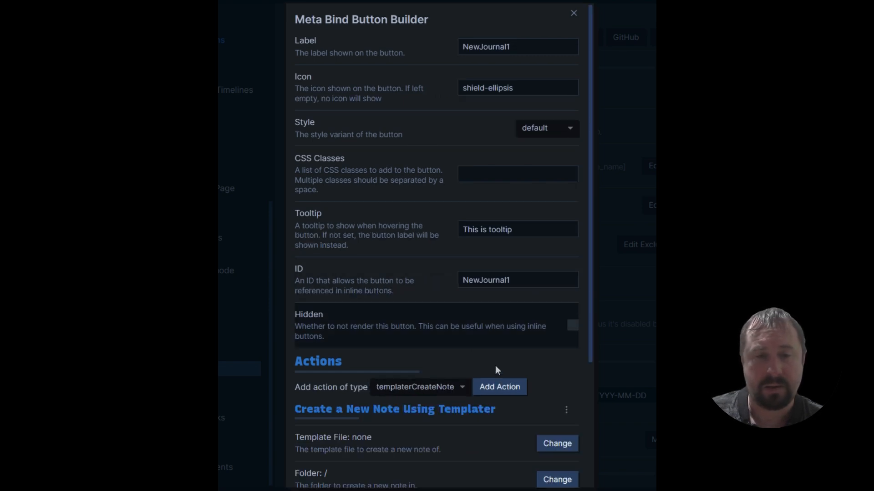
scroll(386, 250, "down", 4)
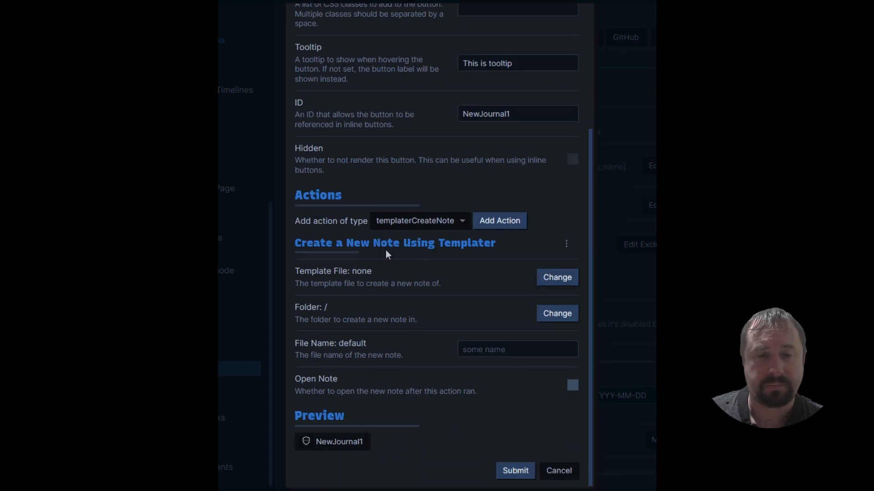
left_click(562, 282)
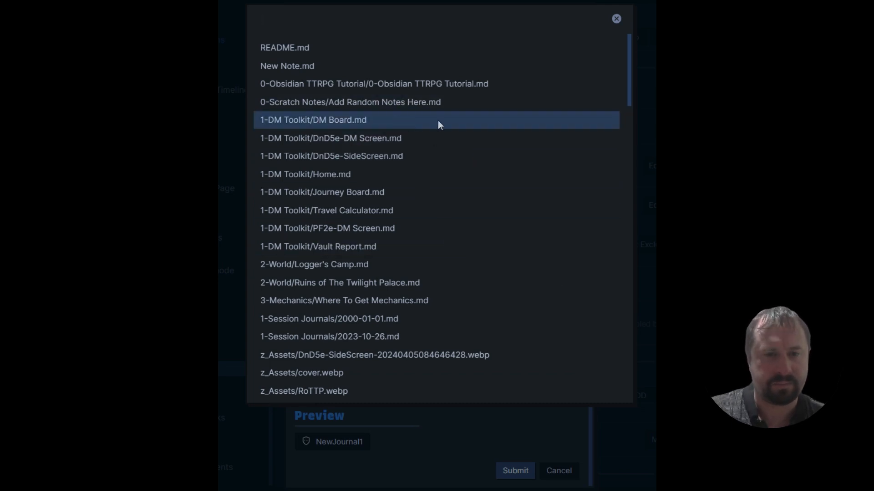
type("NewJour")
key("BackSpace")
key("BackSpace")
key("BackSpace")
key("BackSpace")
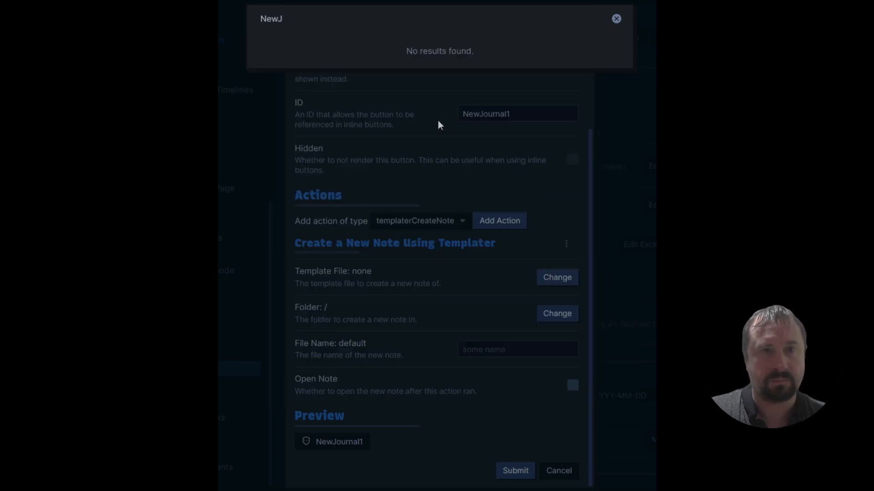
type("Jou")
key("BackSpace")
key("BackSpace")
key("BackSpace")
key("BackSpace")
Set the action's template file to z_Templates/TemplateJournal1.md, found by searching for Jour, and its folder to 1-Session Journals
key("ctrl+a")
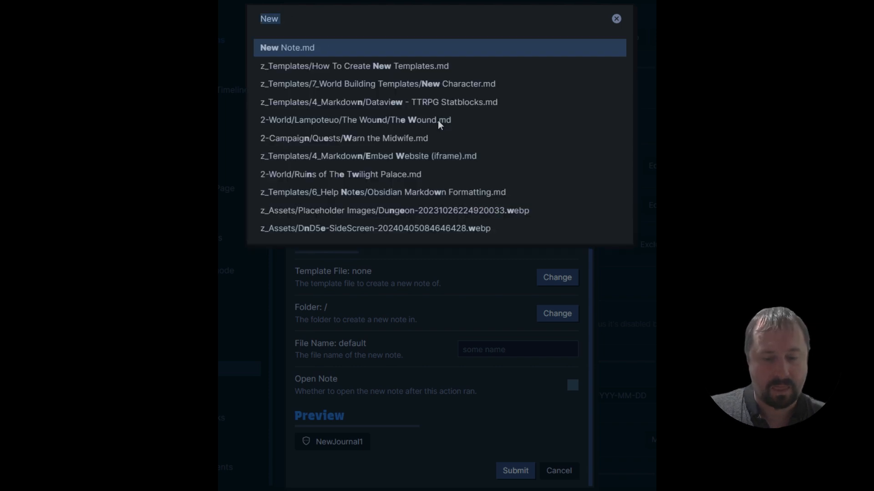
type("Jour")
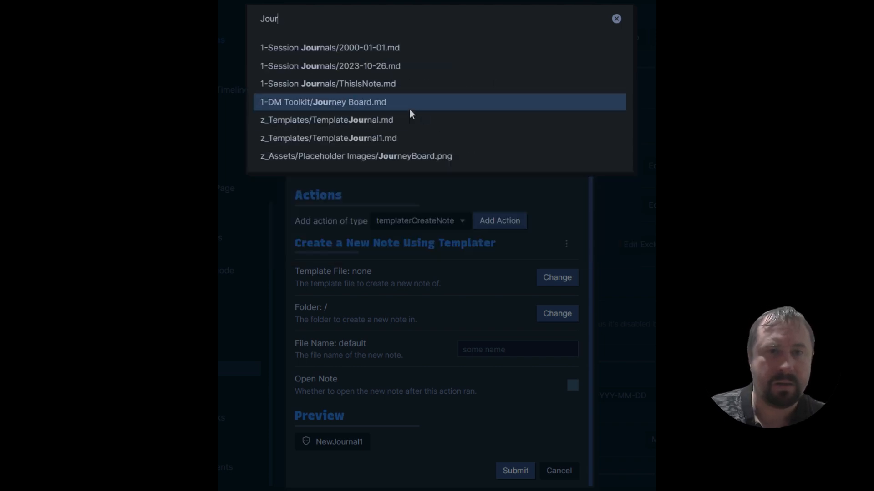
left_click(378, 138)
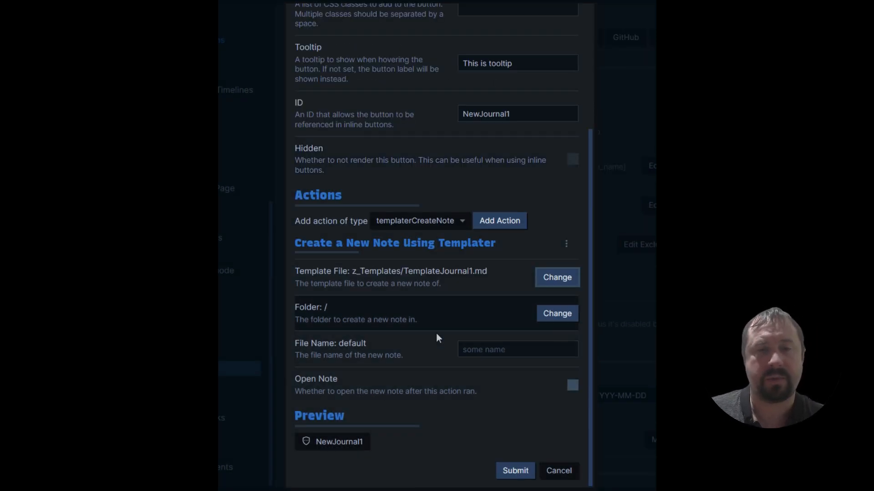
left_click(568, 314)
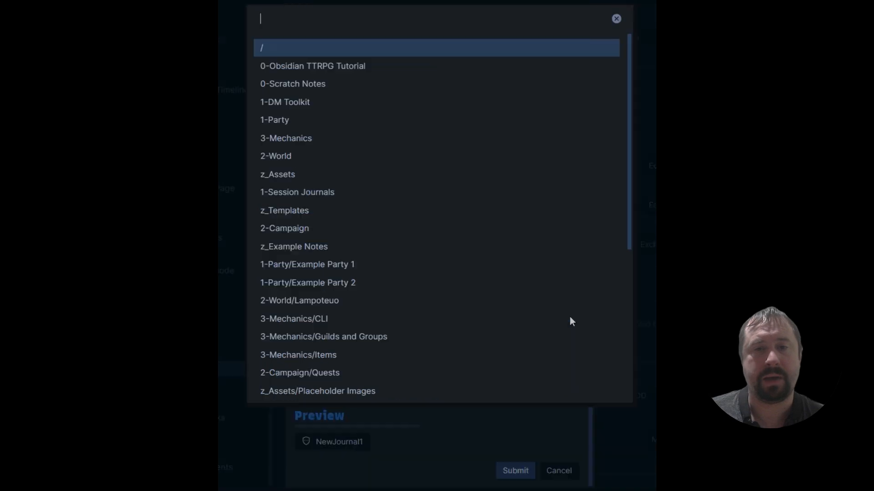
left_click(329, 198)
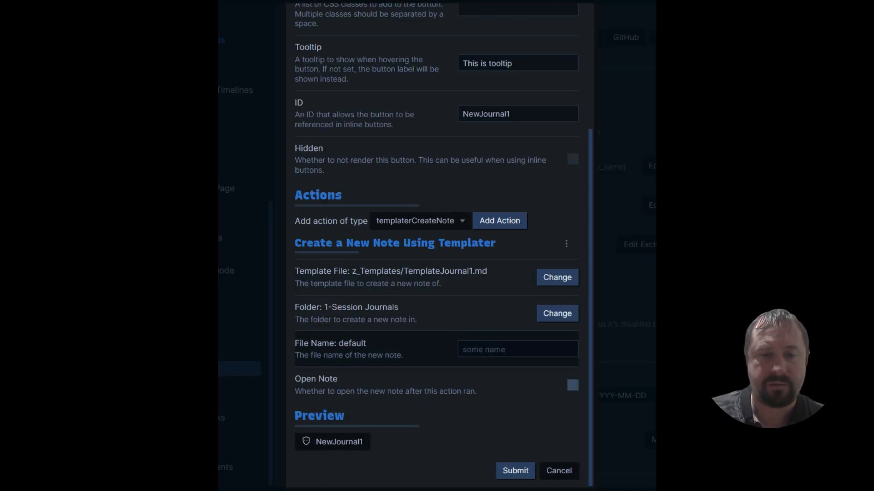
Set the action's file name to NewJournal1, then submit and save the button template and leave the settings
left_click(505, 350)
type("NewJournal1")
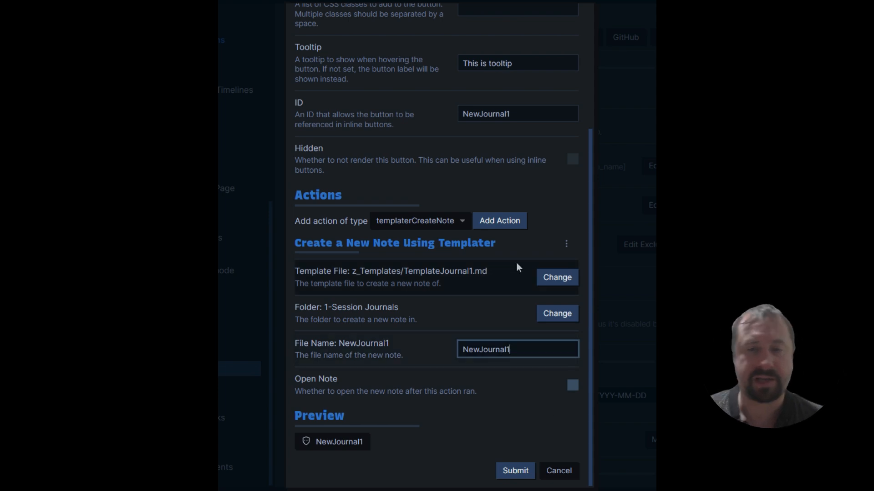
left_click(516, 471)
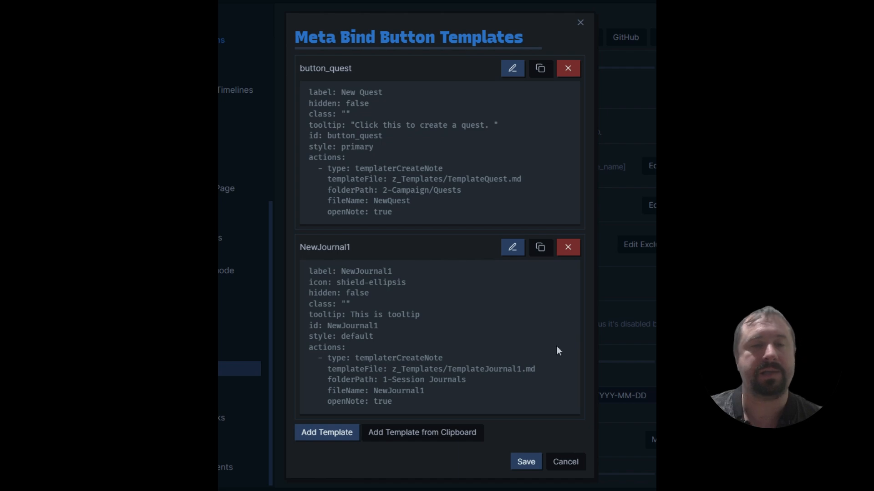
left_click(525, 462)
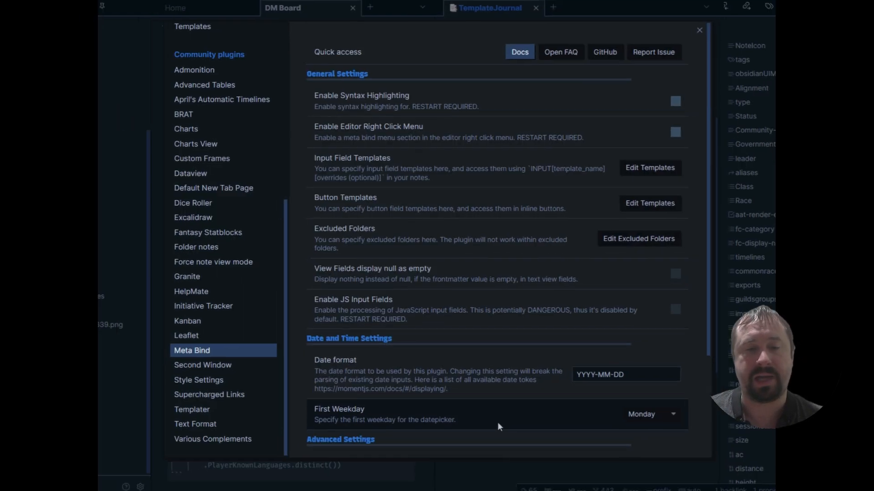
left_click(701, 29)
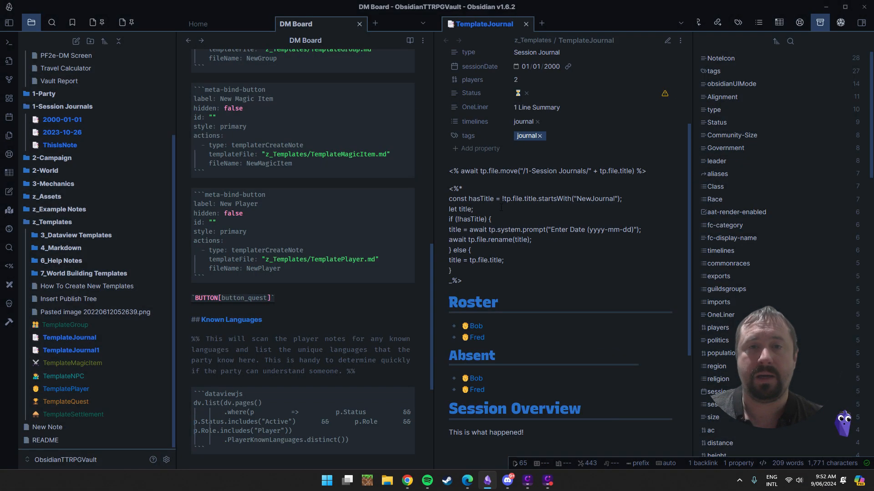
Duplicate the inline button_quest button below itself in DM Board and point the copy to NewJournal1
scroll(336, 238, "down", 2)
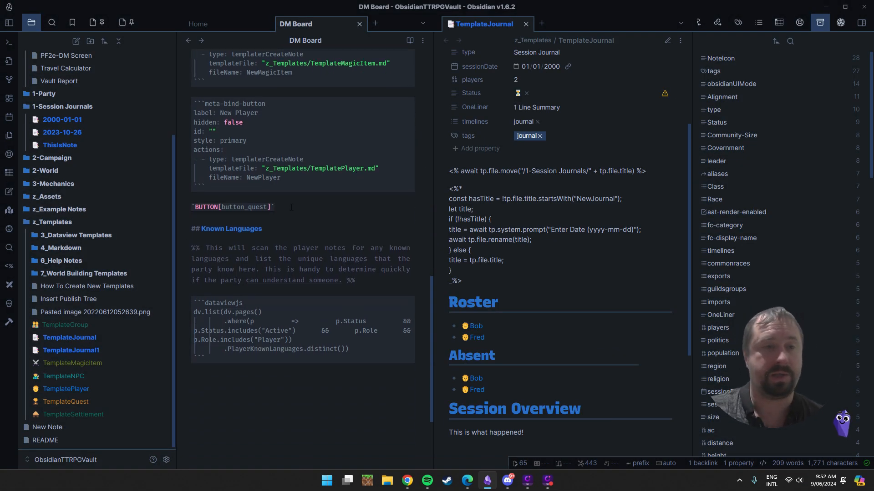
left_click_drag(191, 207, 291, 207)
key("ctrl+c")
key("Right")
key("Return")
key("Return")
key("ctrl+v")
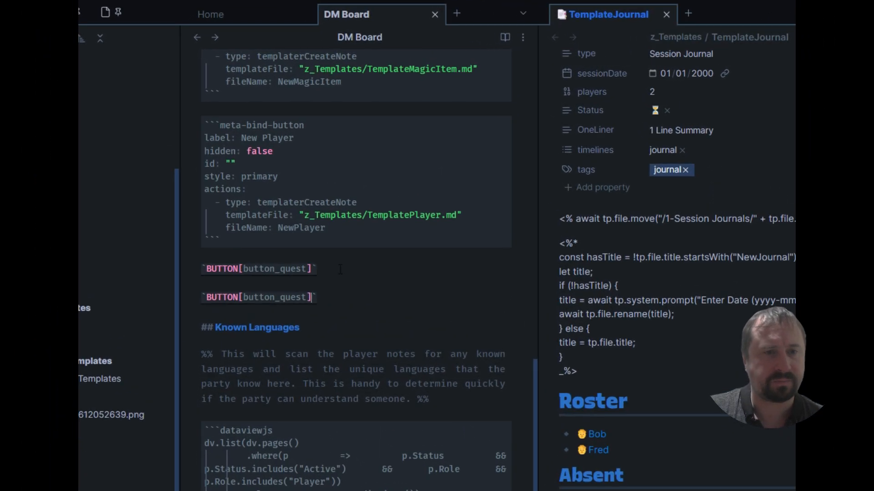
key("Right")
key("ctrl+shift+Left")
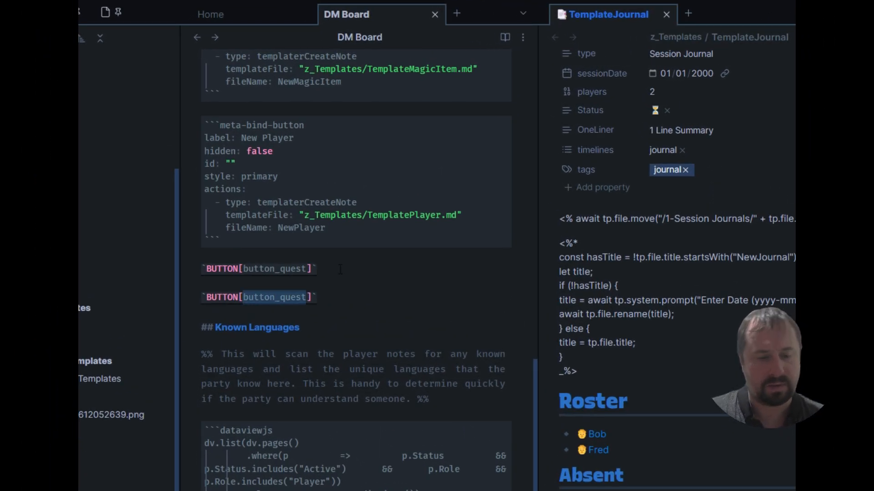
type("NewJournal1")
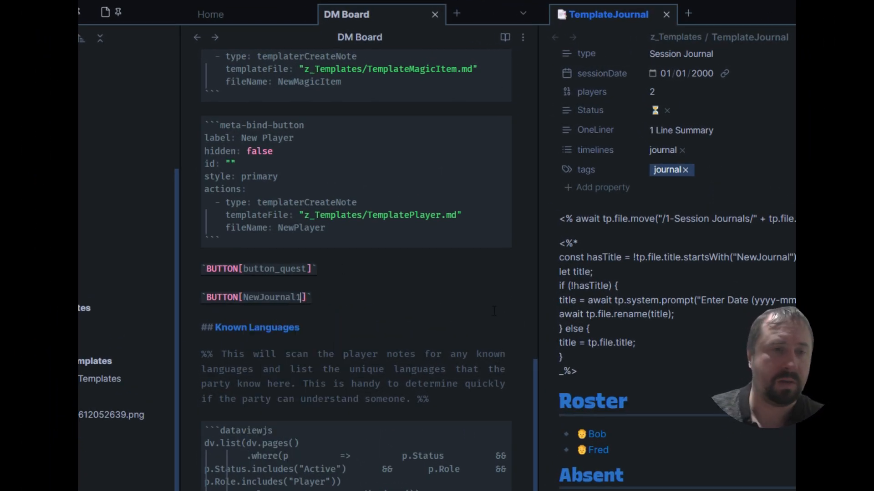
Show DM Board in reading view and test the NewJournal1 button by creating a journal note titled asdasdsad
left_click(384, 310)
left_click(505, 37)
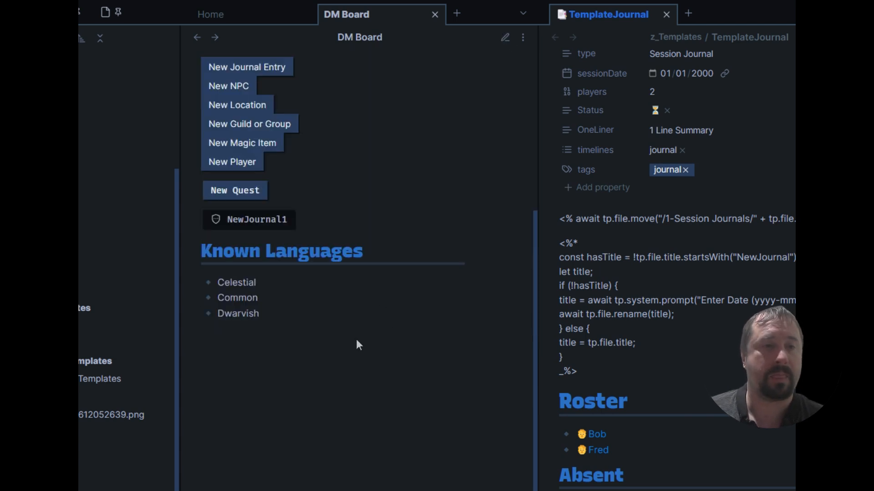
left_click(247, 219)
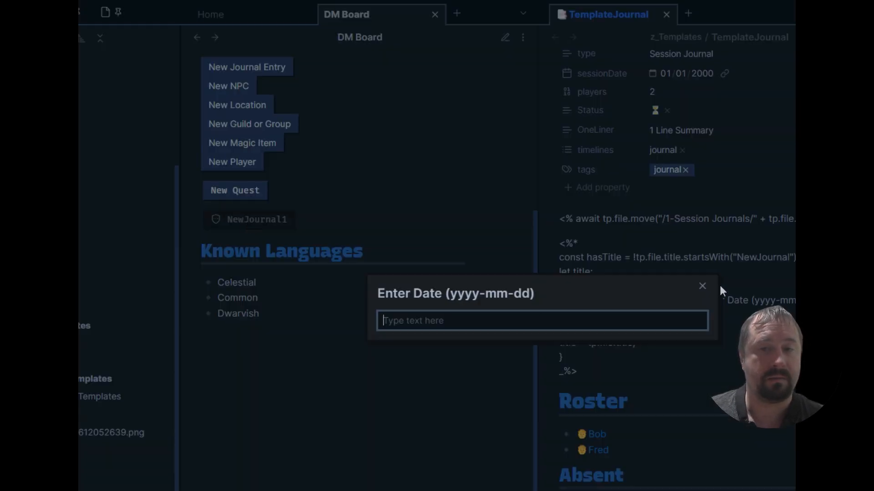
type("asdasdsad")
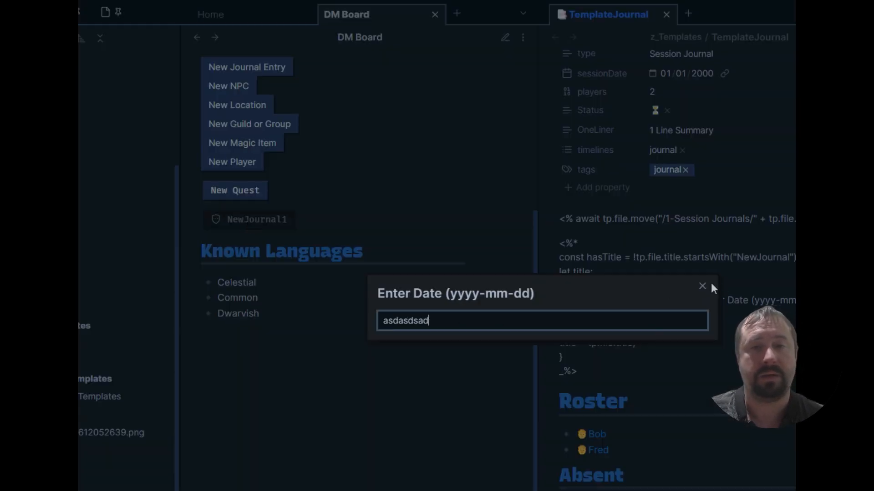
key("Return")
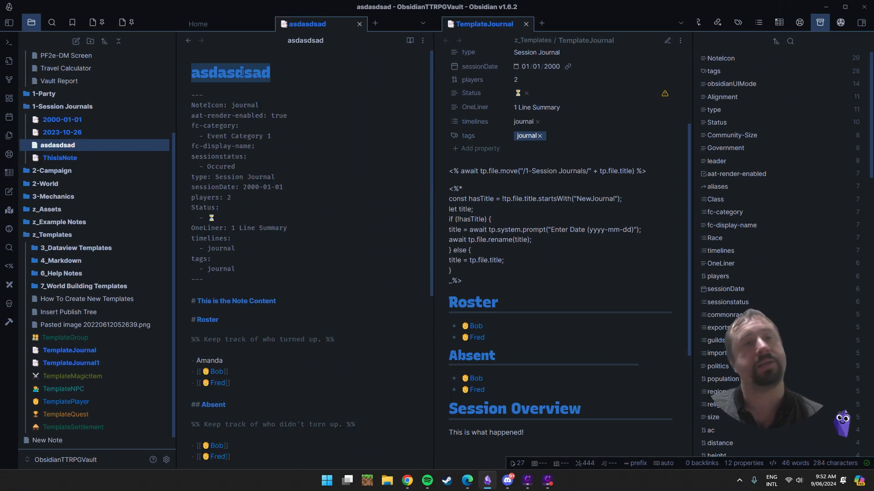
Go back to DM Board, move the inline NewJournal1 button onto the button_quest line, and preview the result
left_click(190, 42)
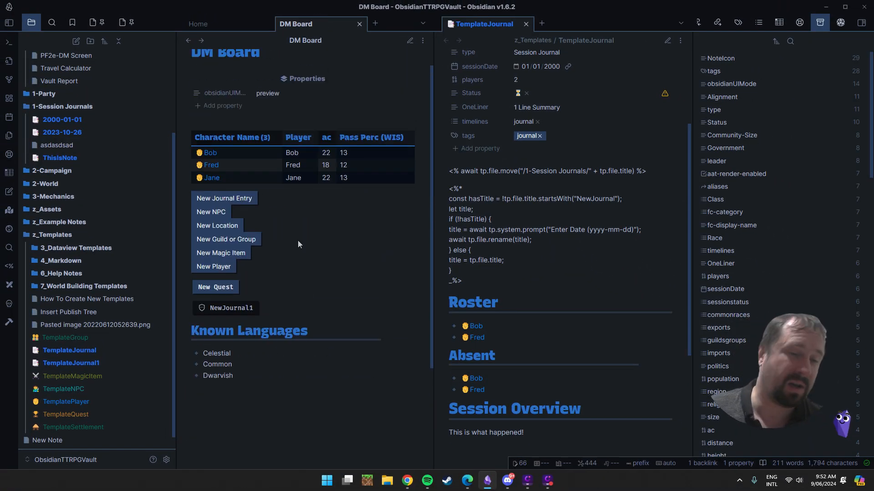
left_click(410, 41)
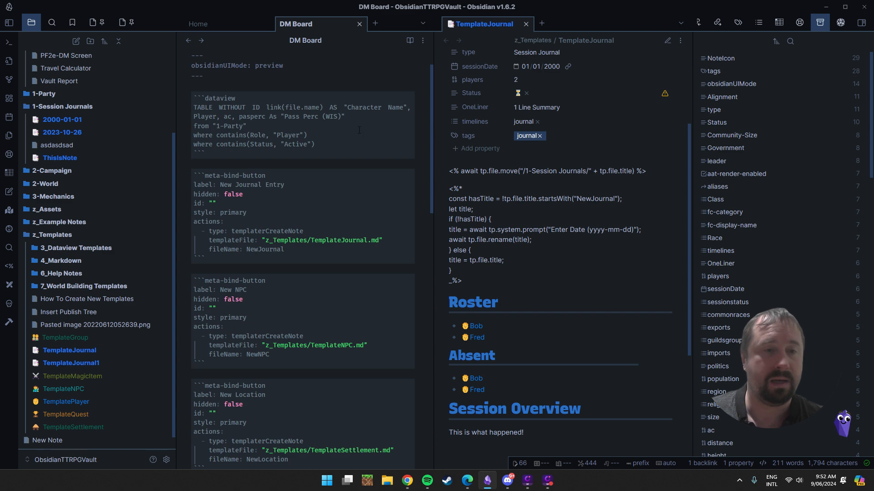
scroll(280, 208, "down", 5)
scroll(280, 208, "down", 7)
left_click_drag(273, 143, 171, 146)
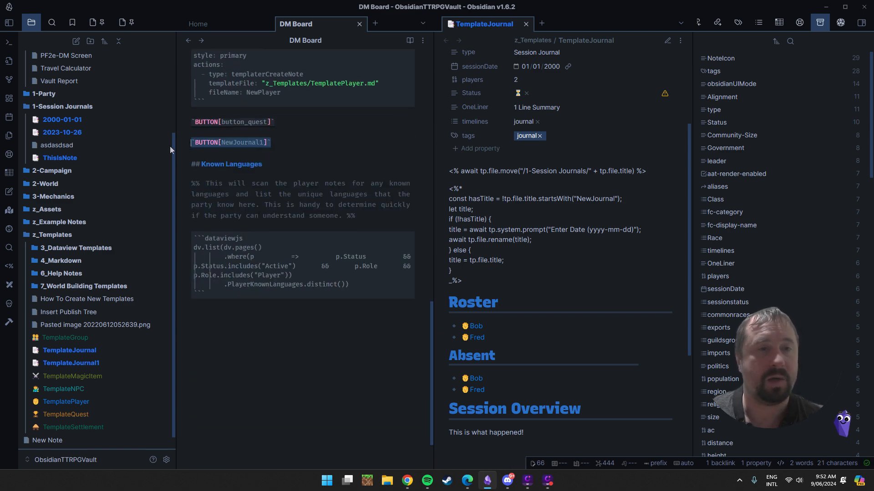
key("ctrl+x")
left_click(382, 122)
key("ctrl+v")
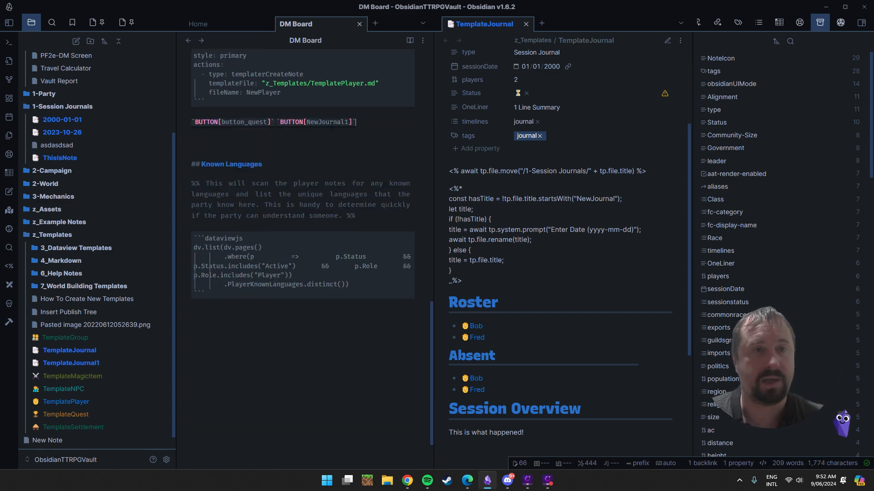
left_click(408, 41)
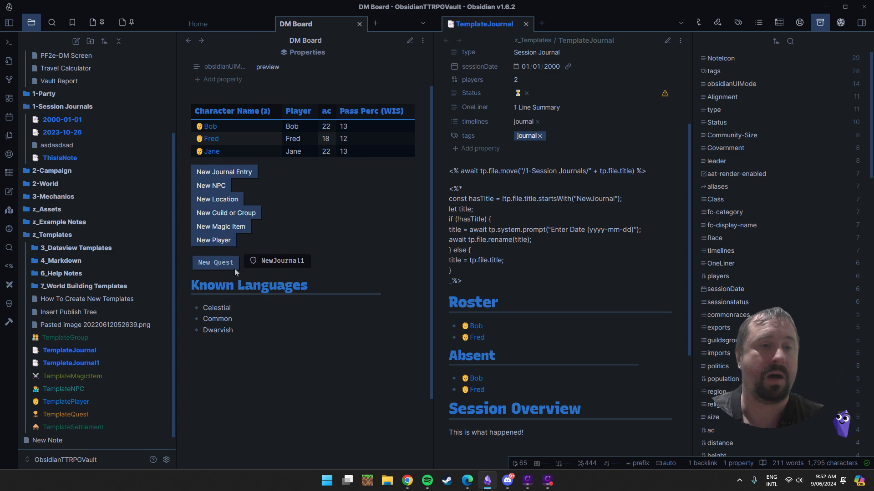
Look over DM Board's button code and open the saved button templates in the Meta Bind settings
key("ctrl+e")
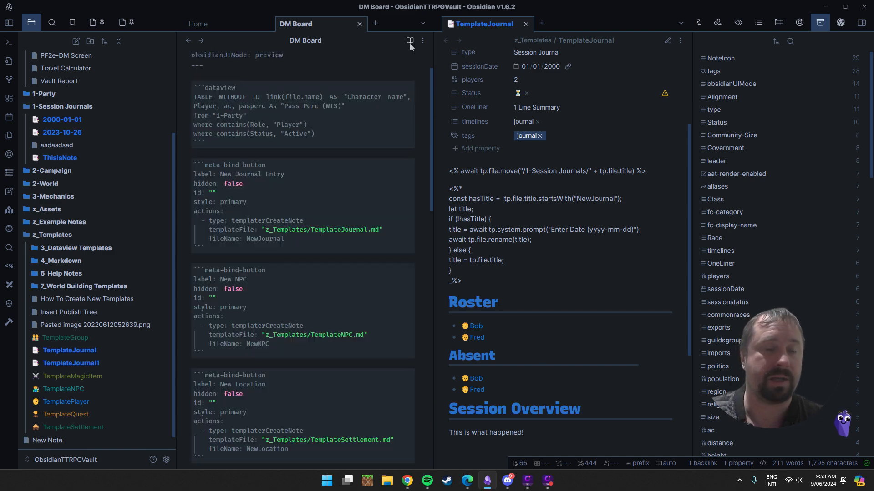
scroll(376, 214, "down", 7)
key("ctrl+e")
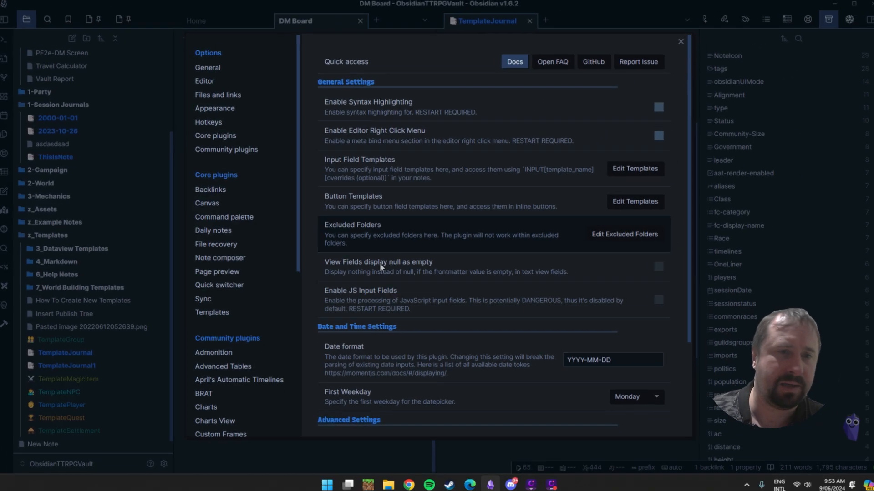
left_click(634, 202)
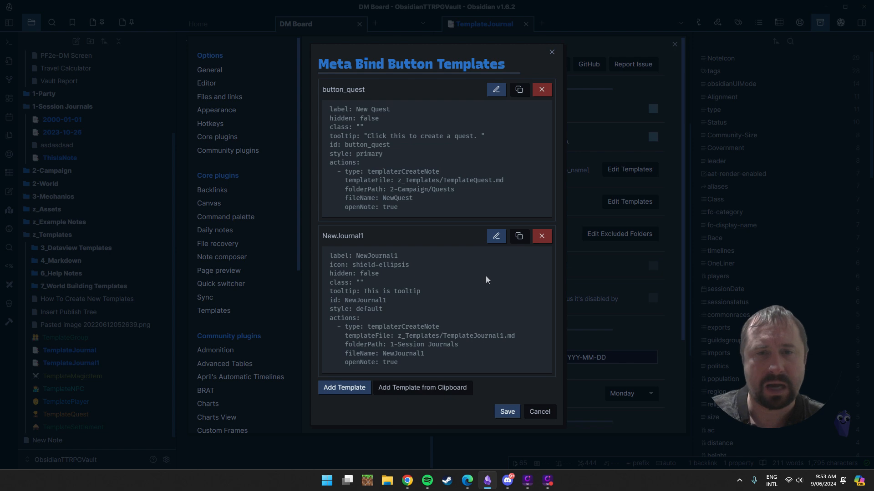
Add the icon shield to the button_quest button template, save the templates, and close the settings
left_click(496, 91)
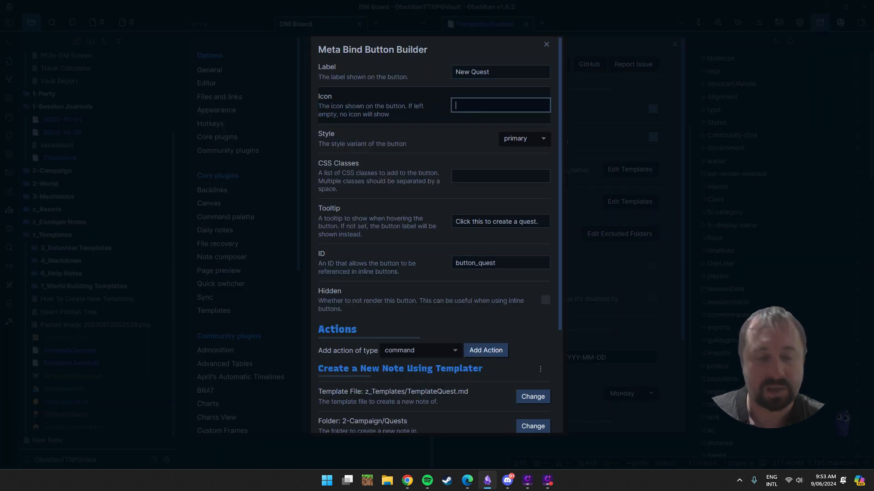
type("shield")
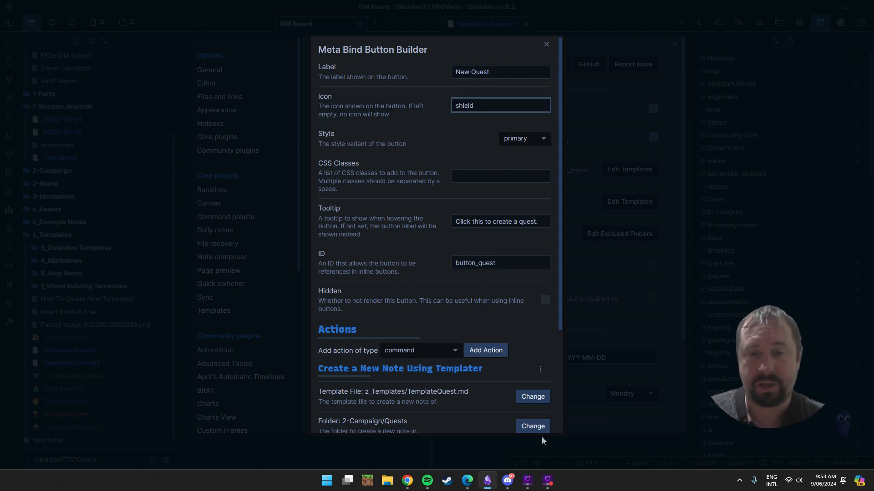
scroll(537, 407, "down", 3)
left_click(498, 419)
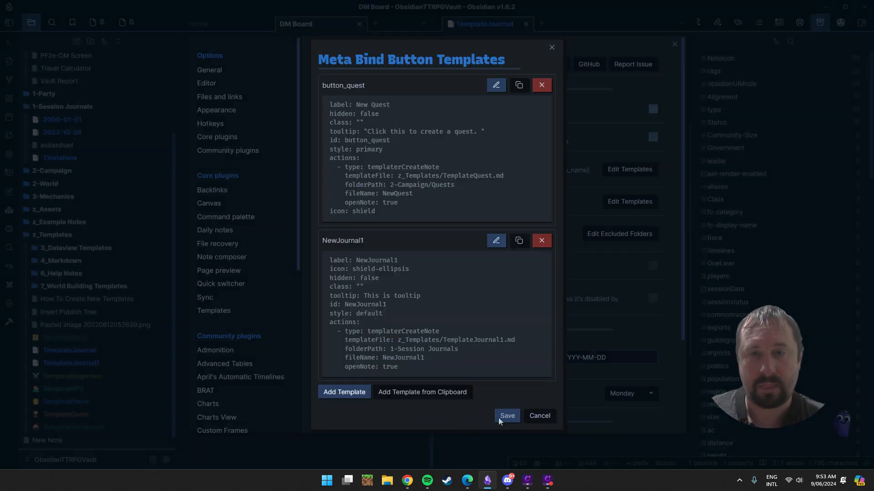
left_click(506, 417)
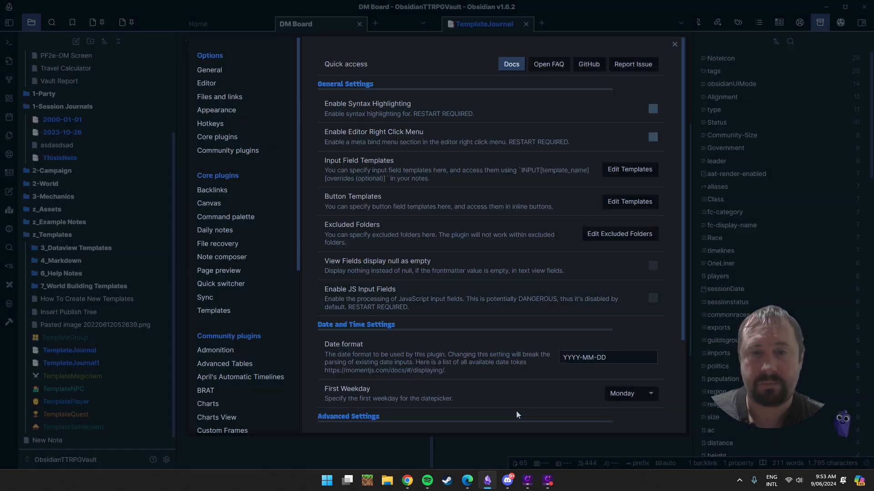
left_click(675, 44)
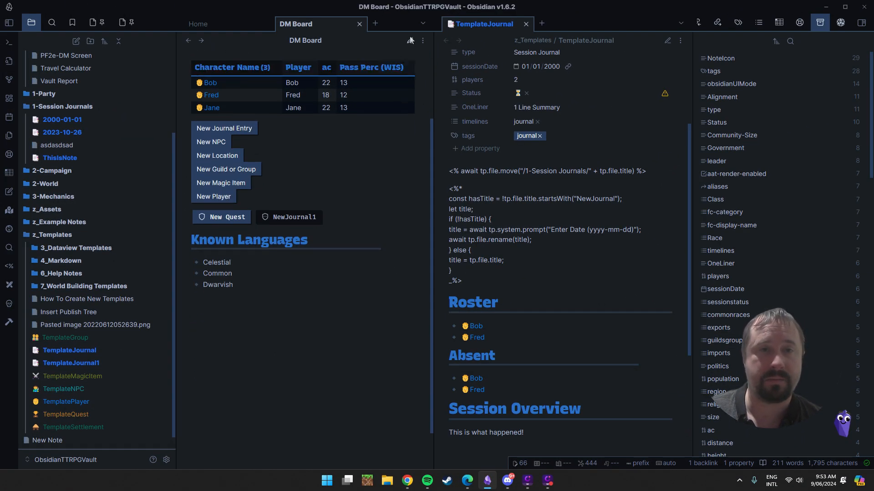
Switch DM Board to editing and turn off source mode for a live preview of its buttons
left_click(411, 41)
scroll(238, 74, "down", 15)
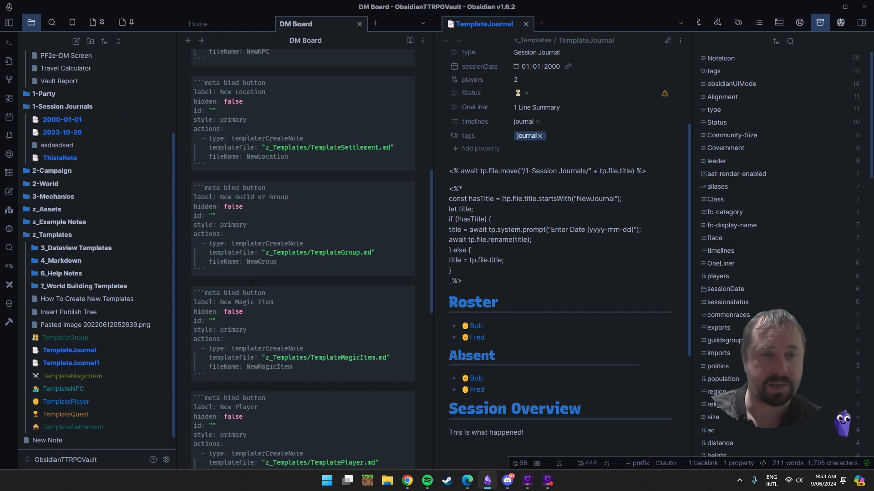
scroll(209, 90, "up", 2)
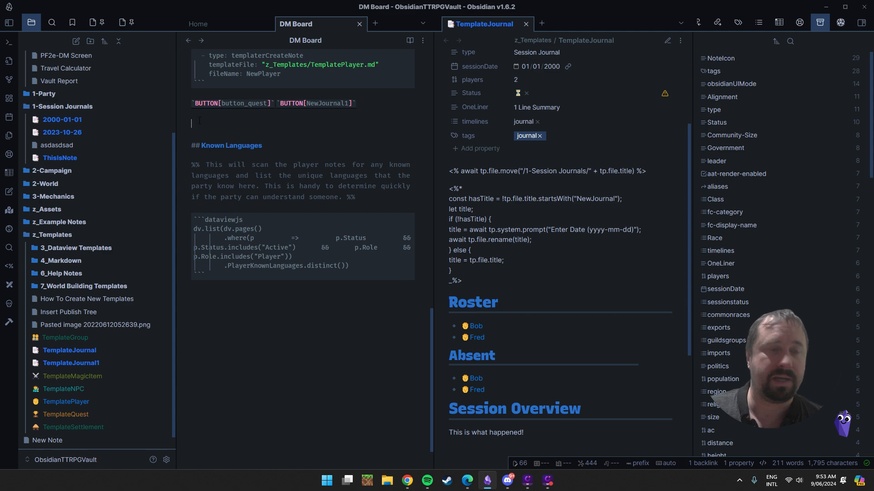
left_click(423, 40)
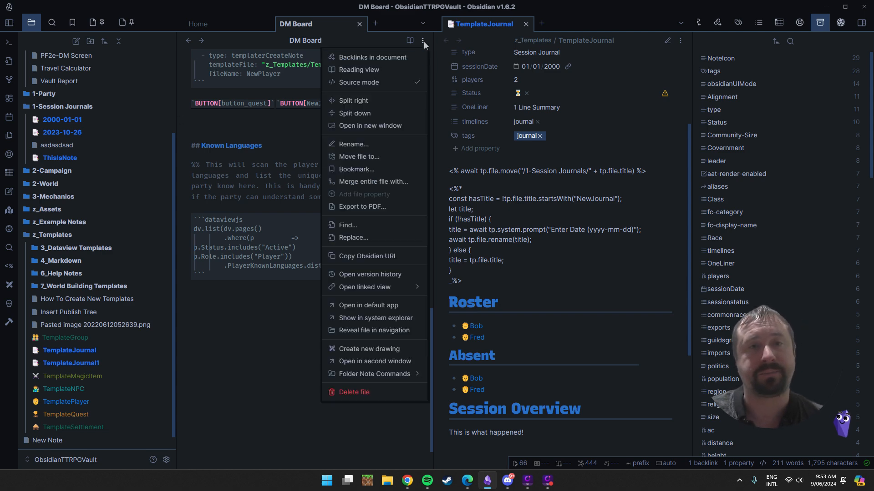
left_click(368, 83)
Insert a table on the empty line below the inline New Quest and NewJournal1 buttons
right_click(201, 151)
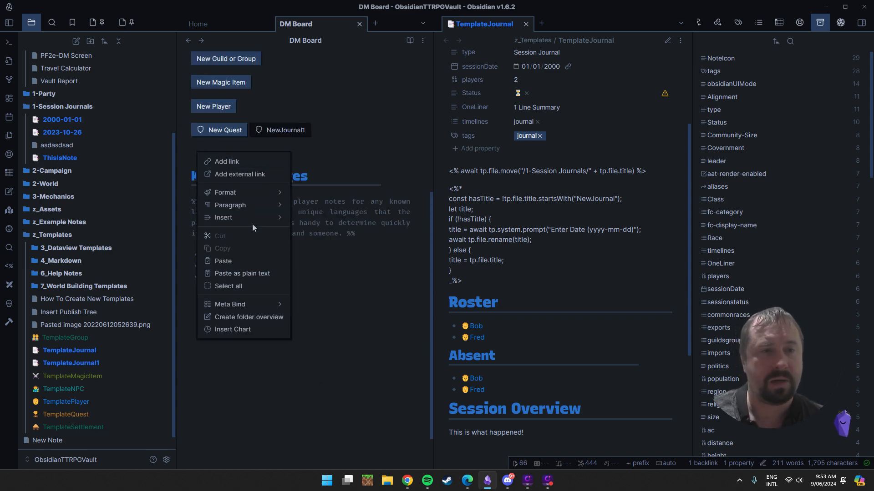
key("Escape")
right_click(197, 154)
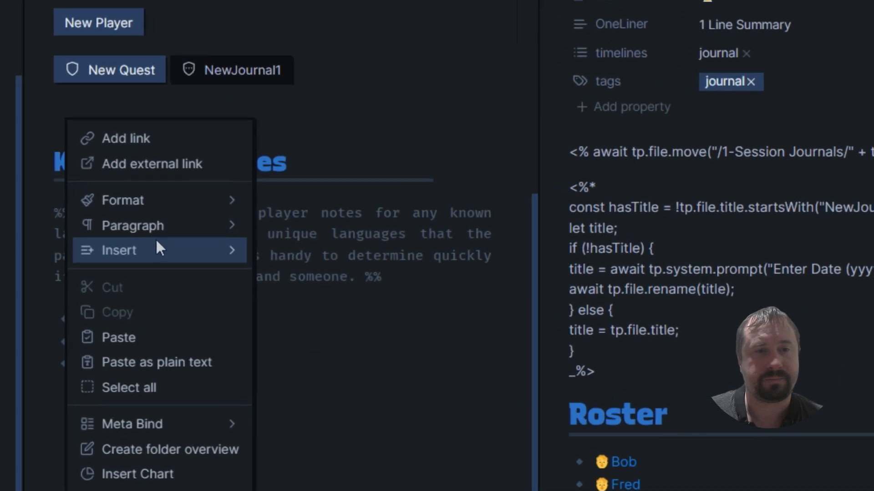
mouse_move(242, 219)
left_click(318, 246)
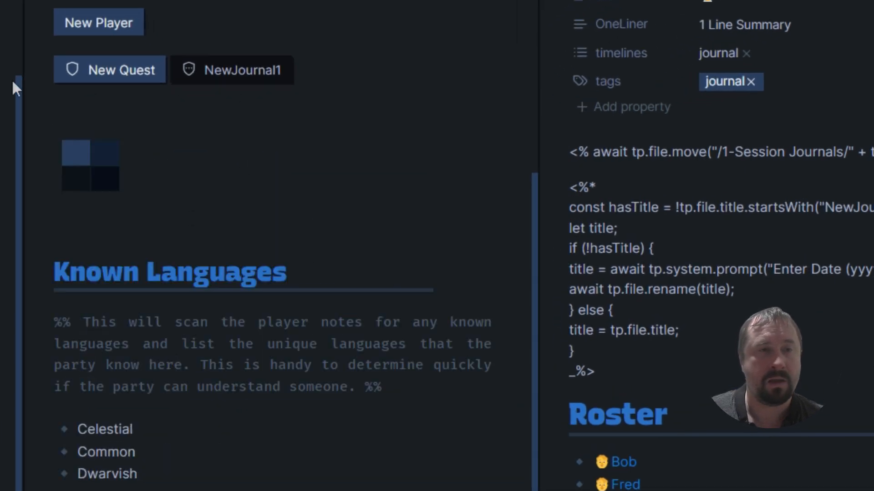
Title the new table's header cells "This is Column 1" and "Column 2"
left_click(76, 151)
type("This i")
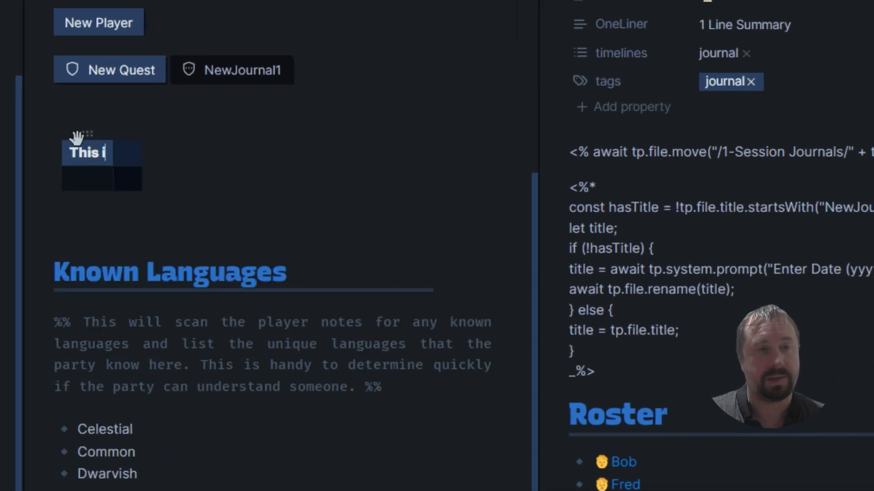
type("s Columne")
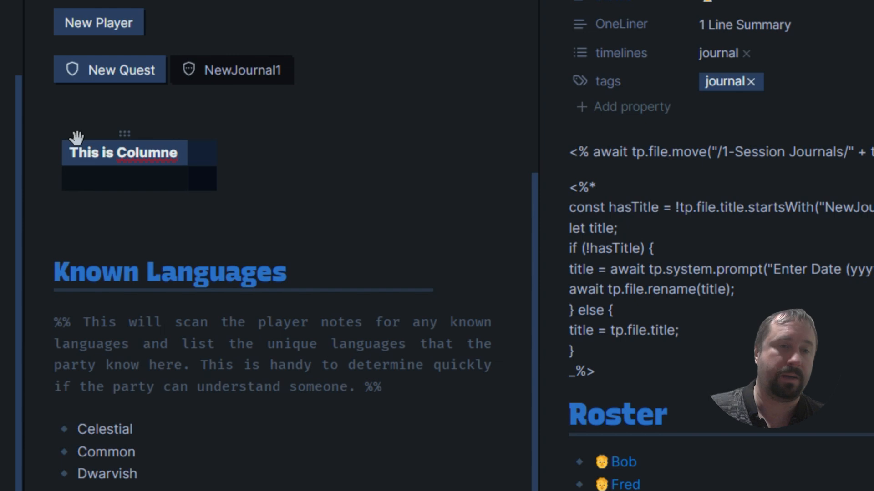
key("BackSpace")
type("1")
key("Tab")
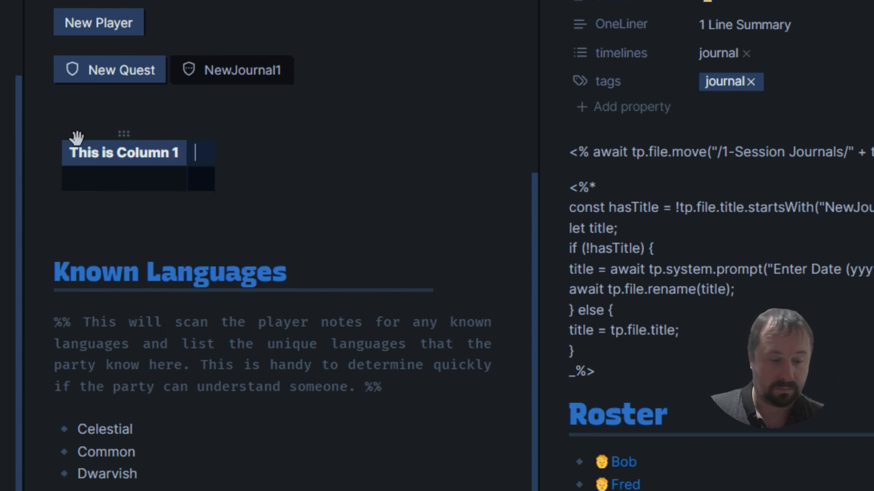
type("Column 2")
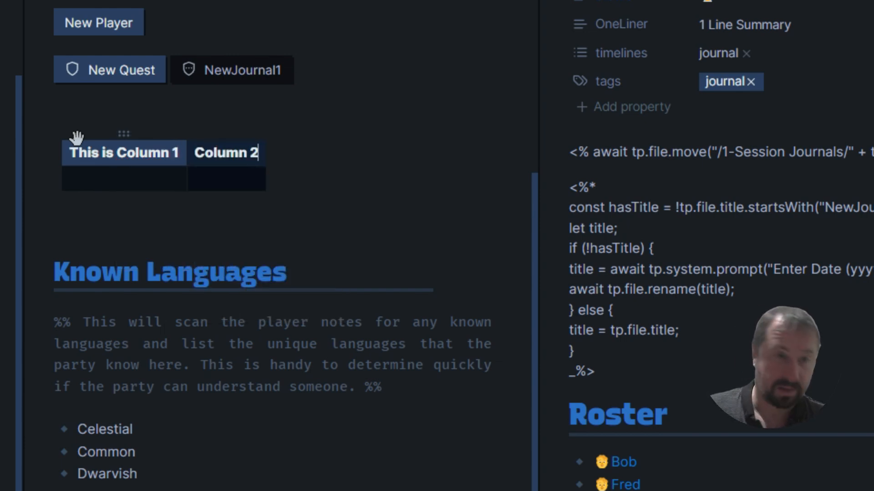
Move the inline button_quest button from its line into the table cell under This is Column 1
left_click(207, 107)
key("Up")
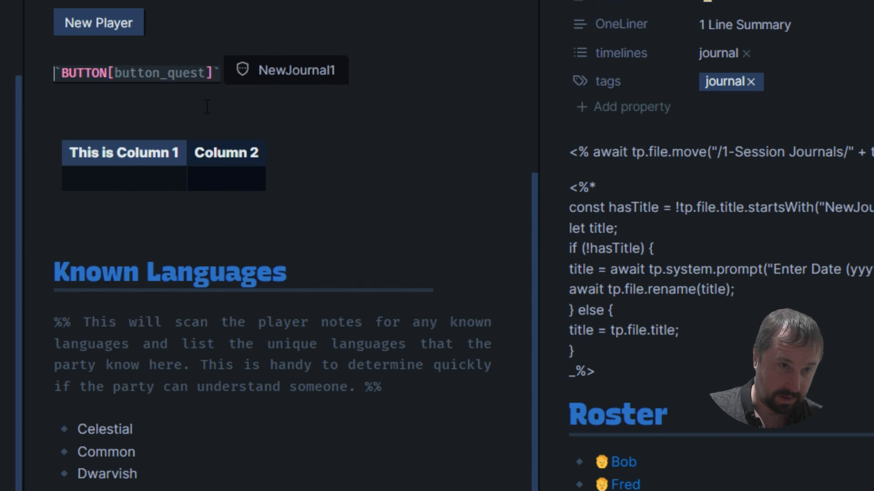
key("shift+Right")
key("shift+Right")
key("shift+Right")
key("shift+Right")
key("shift+Right")
key("shift+Right")
key("shift+Right")
key("shift+Right")
key("shift+Right")
key("shift+Right")
key("shift+Right")
key("shift+Right")
key("shift+Right")
key("shift+Right")
key("shift+Right")
key("shift+Right")
key("shift+Right")
key("shift+Right")
key("shift+Right")
key("shift+Right")
key("shift+Right")
key("shift+Right")
key("ctrl+c")
key("BackSpace")
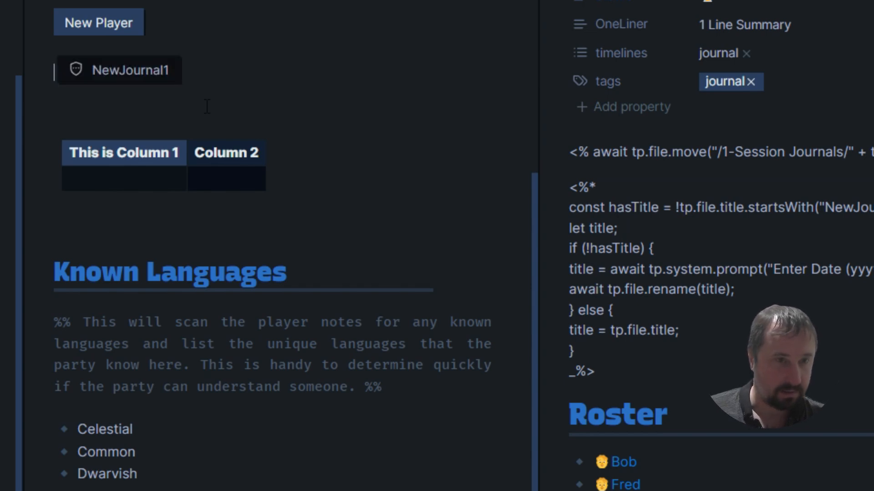
left_click(100, 178)
key("ctrl+v")
left_click(157, 258)
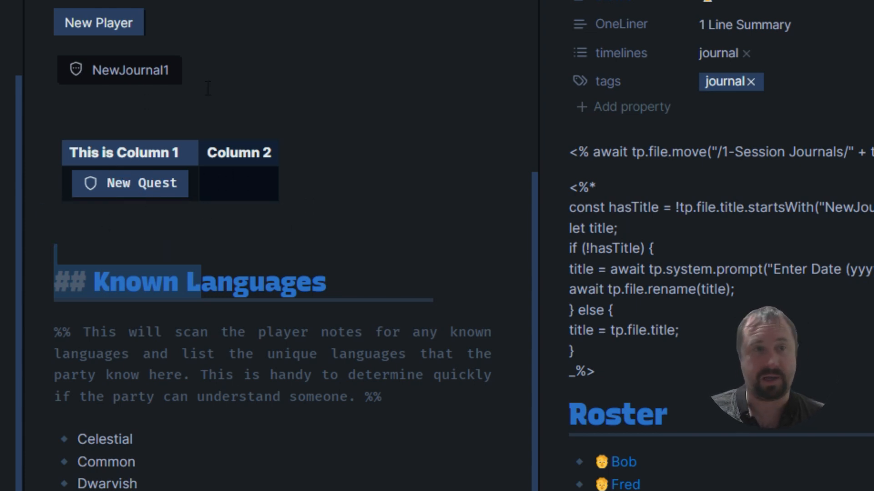
Move the inline NewJournal1 button from its line into the table cell under Column 2
left_click(234, 72)
key("shift+Home")
key("ctrl+x")
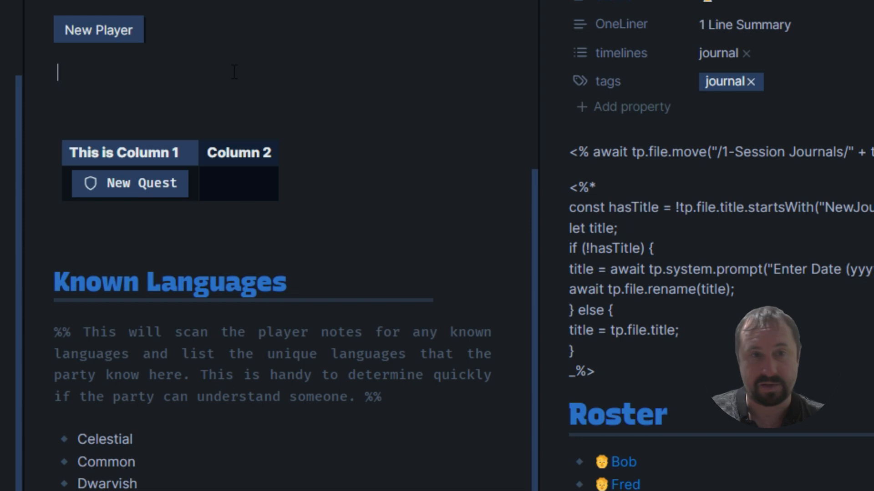
left_click(239, 184)
key("ctrl+v")
left_click(114, 226)
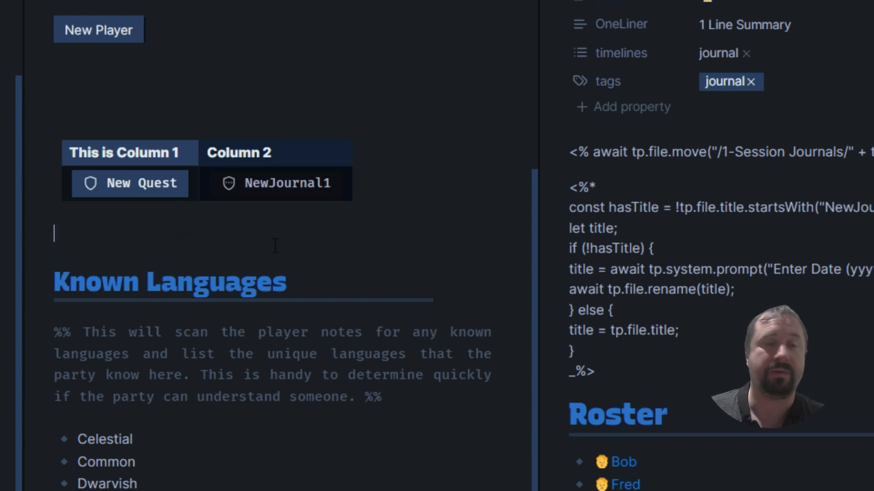
Look over DM Board with its button table and the properties, script and sections of TemplateJournal
mouse_move(181, 214)
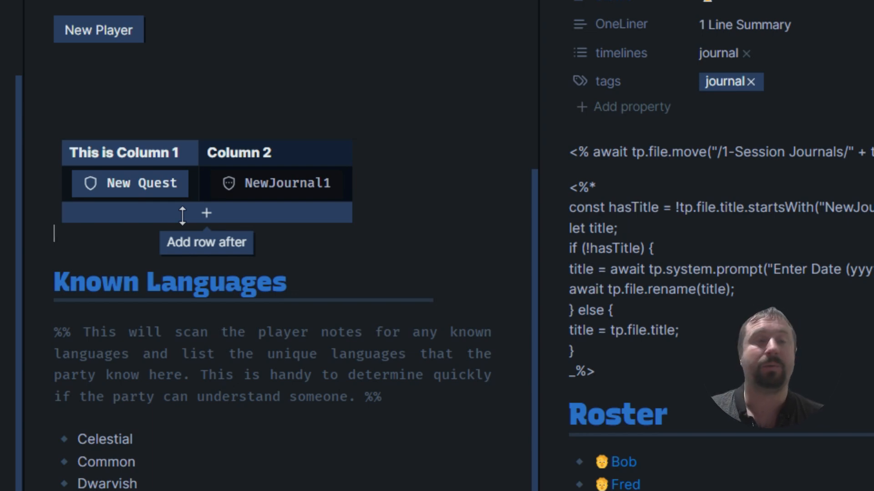
left_click(64, 74)
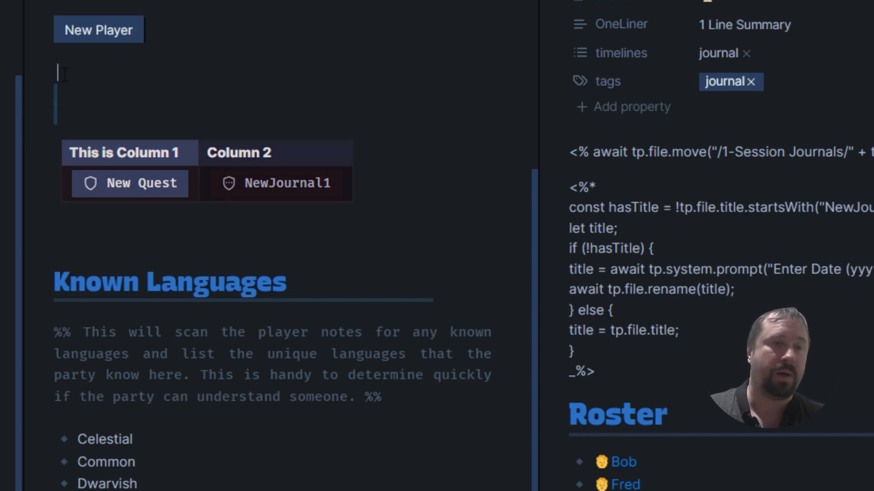
key("Down")
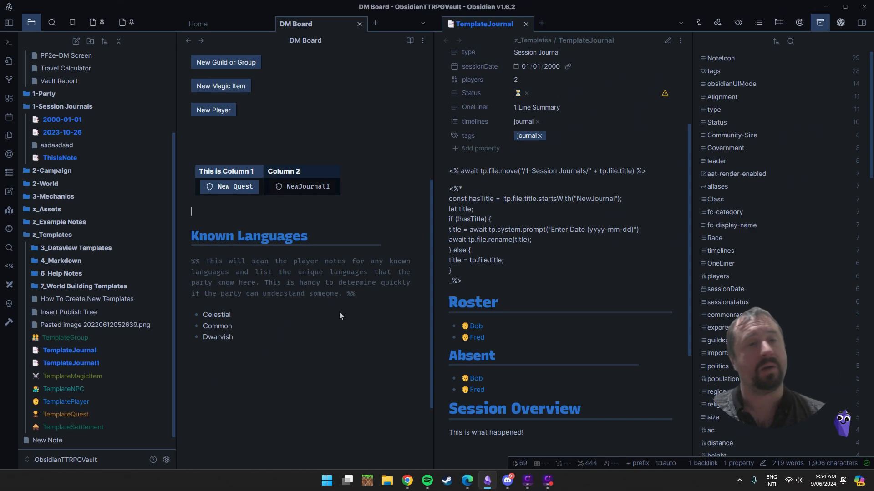
scroll(339, 312, "up", 5)
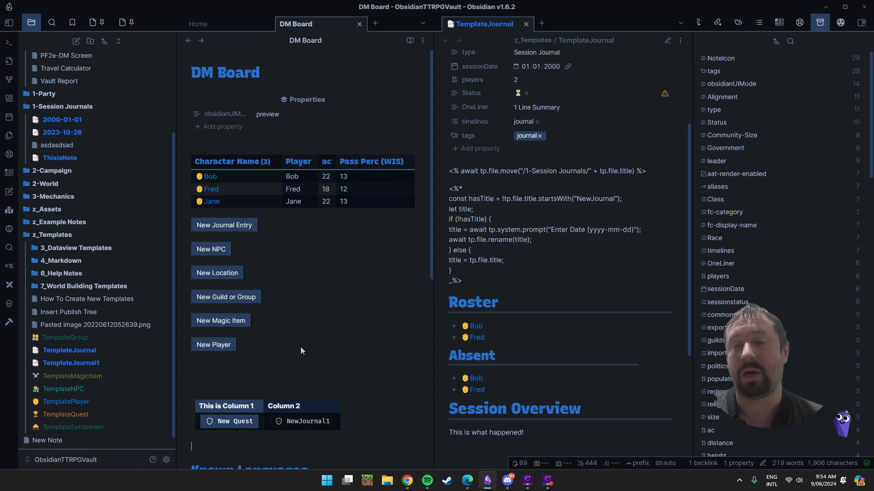
scroll(567, 266, "down", 5)
scroll(553, 267, "up", 5)
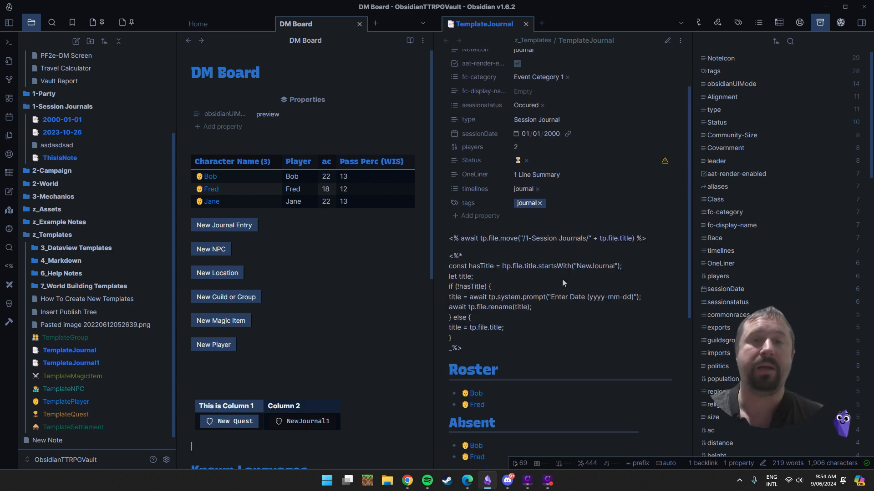
scroll(562, 279, "down", 2)
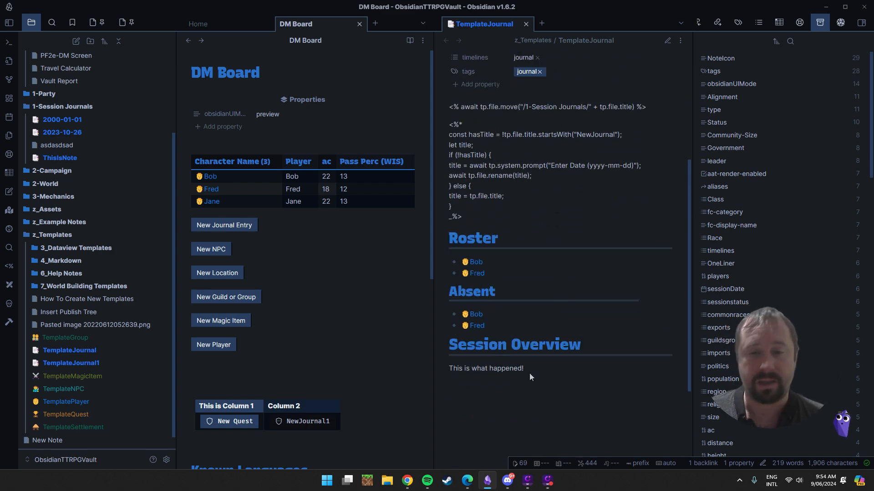
scroll(522, 261, "up", 5)
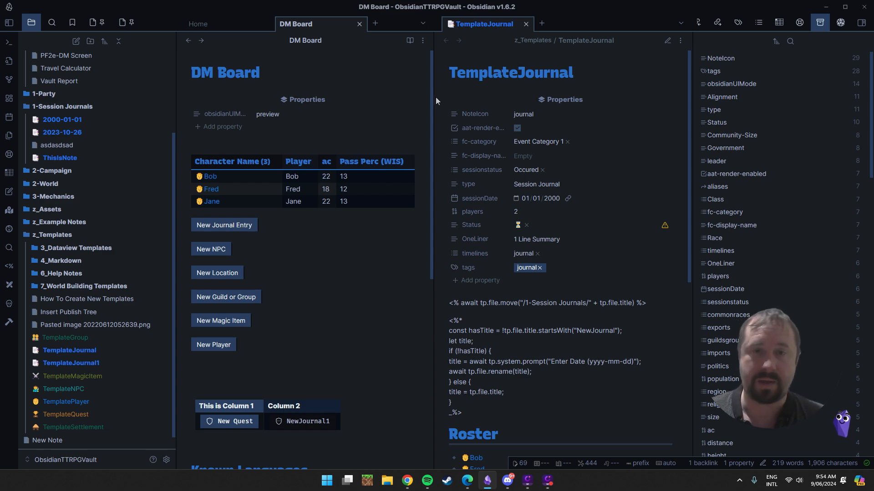
scroll(528, 193, "down", 8)
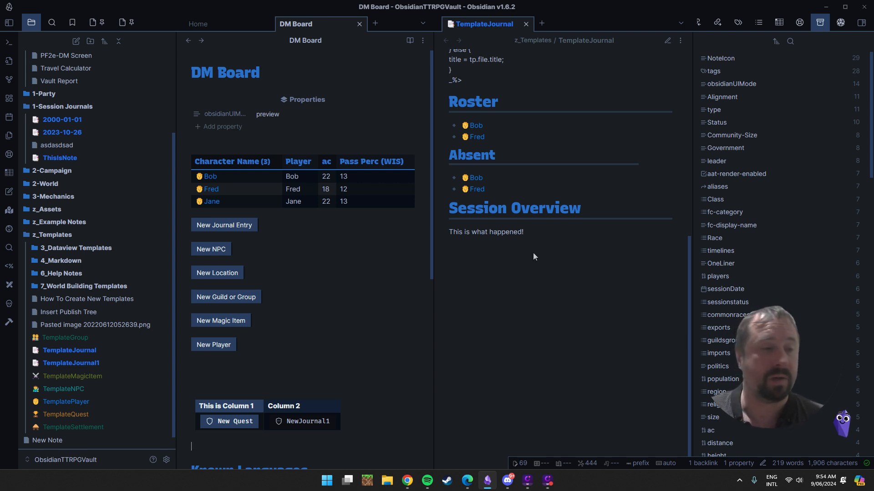
Open the New Character template from the 7_World Building Templates folder and close the TemplateJournal pane
left_click(62, 287)
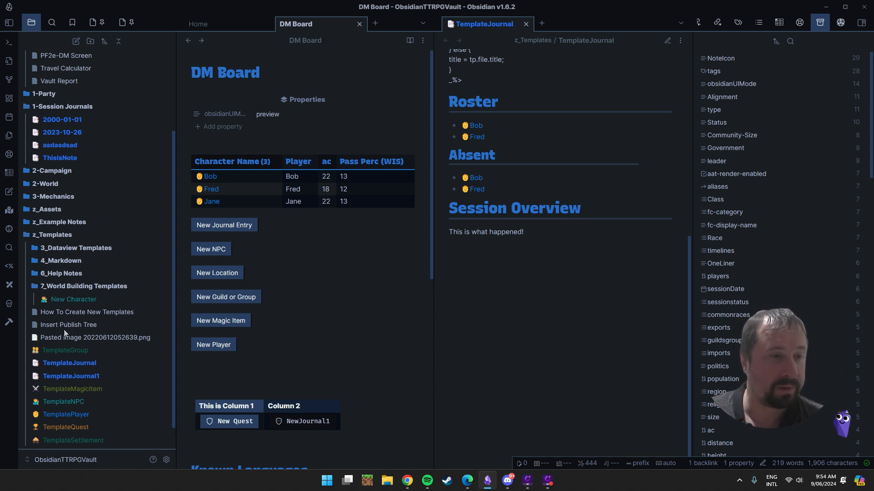
left_click(77, 299)
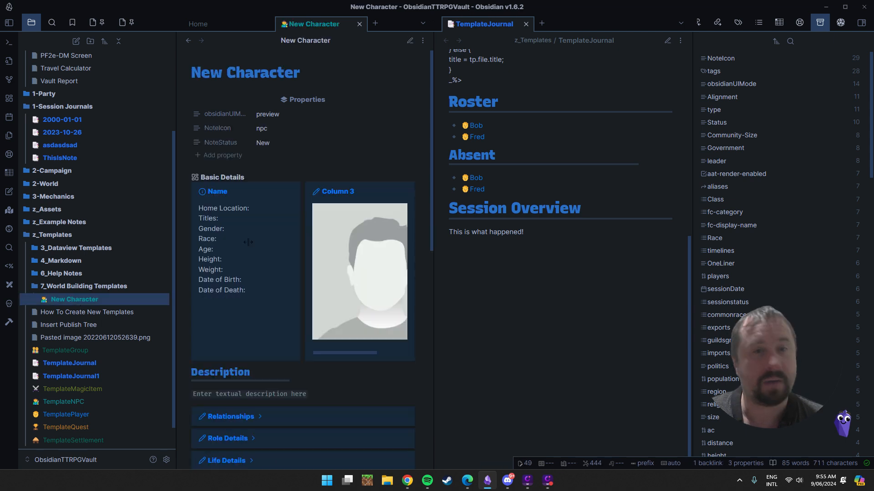
left_click(526, 24)
Look over the New Character template's column and callout layout, and switch the note from reading view to editing
scroll(587, 234, "down", 3)
scroll(319, 245, "up", 3)
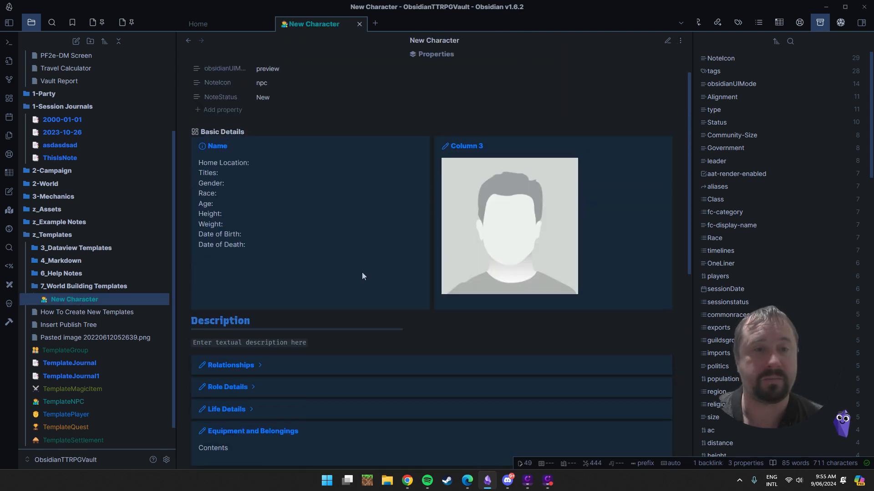
scroll(481, 260, "down", 3)
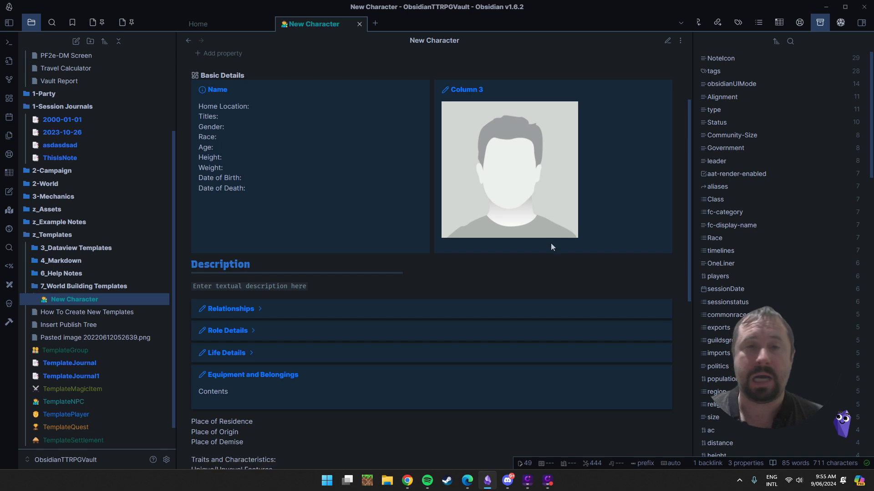
scroll(551, 246, "down", 3)
scroll(551, 245, "up", 6)
scroll(551, 245, "down", 2)
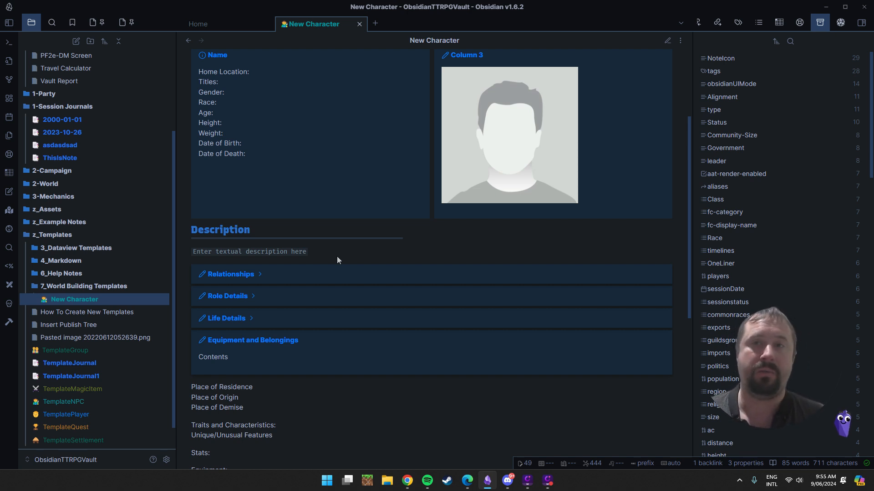
left_click(680, 41)
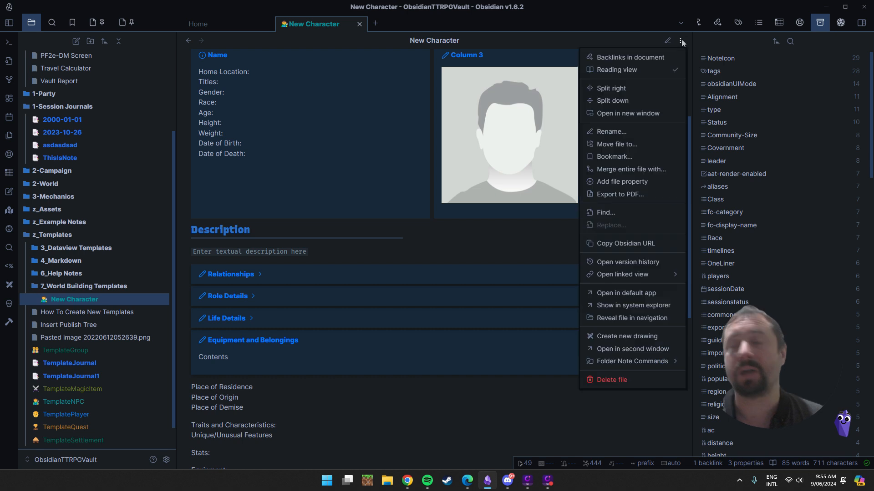
left_click(633, 71)
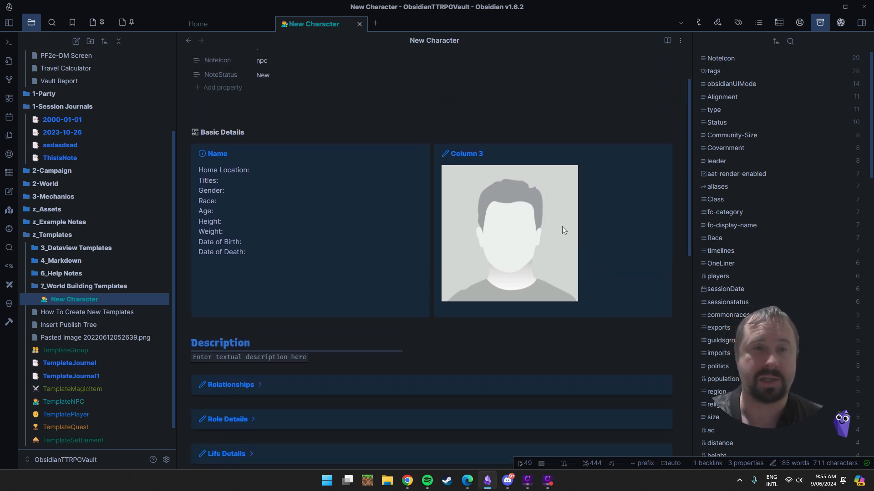
Switch the New Character template back to reading view
scroll(589, 219, "up", 2)
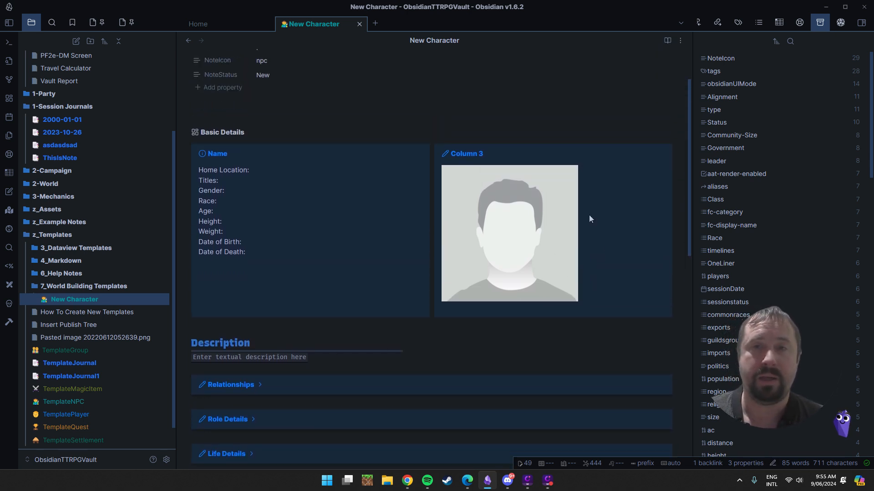
left_click(682, 37)
left_click(610, 71)
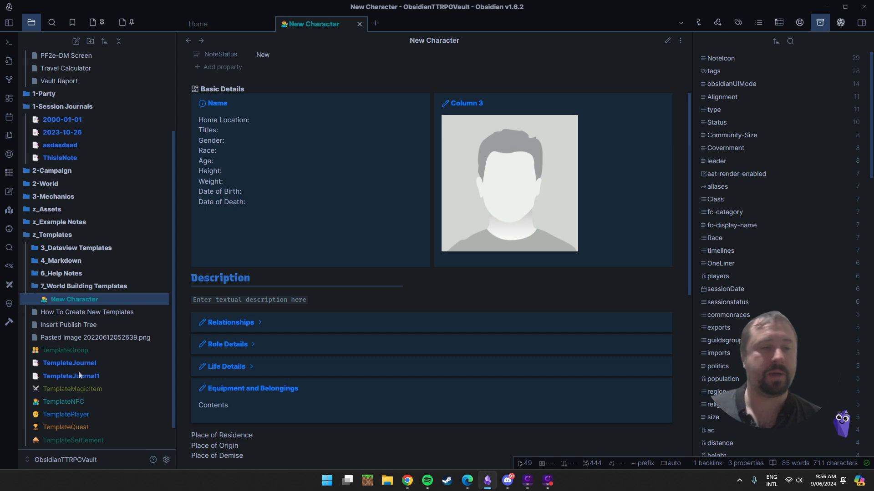
Open the TemplateNPC note and look over its properties, Templater script, profile, statblock and infobox
left_click(64, 402)
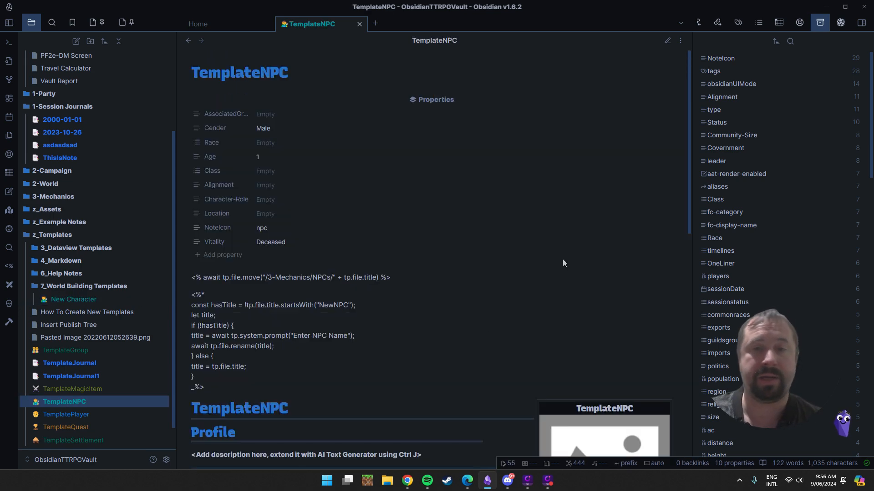
scroll(563, 259, "down", 6)
scroll(488, 175, "up", 3)
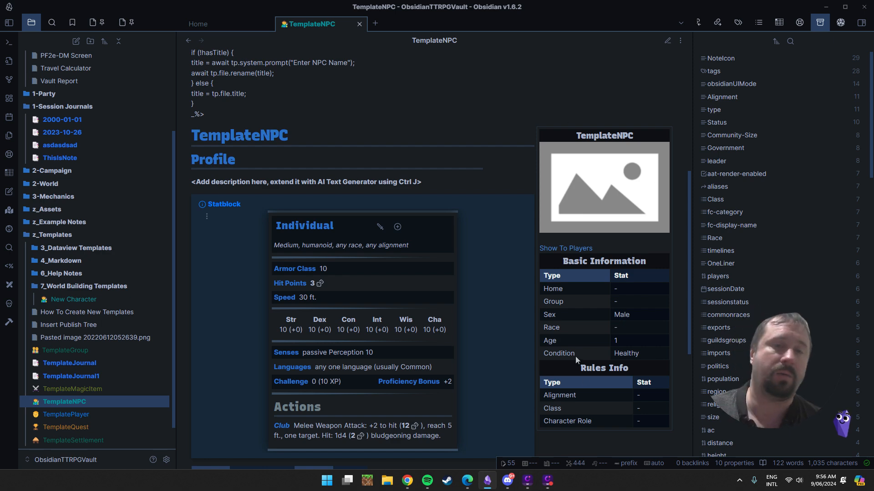
scroll(546, 355, "down", 2)
scroll(506, 346, "up", 6)
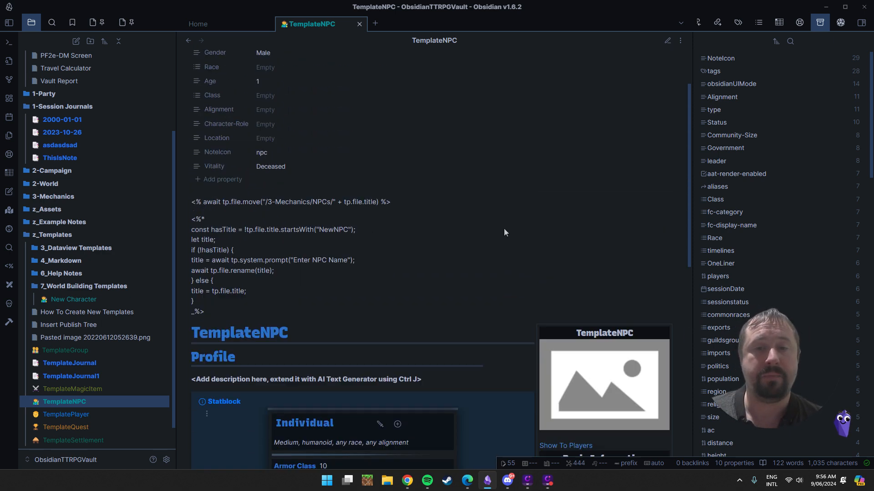
scroll(608, 196, "down", 5)
scroll(603, 199, "up", 5)
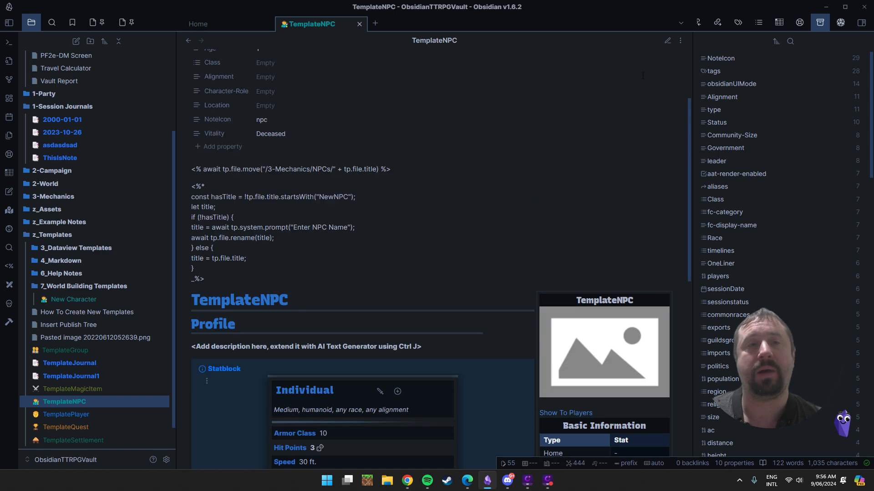
Switch TemplateNPC to editing view and examine how its script, infobox tables and statblock are laid out
left_click(682, 42)
left_click(612, 68)
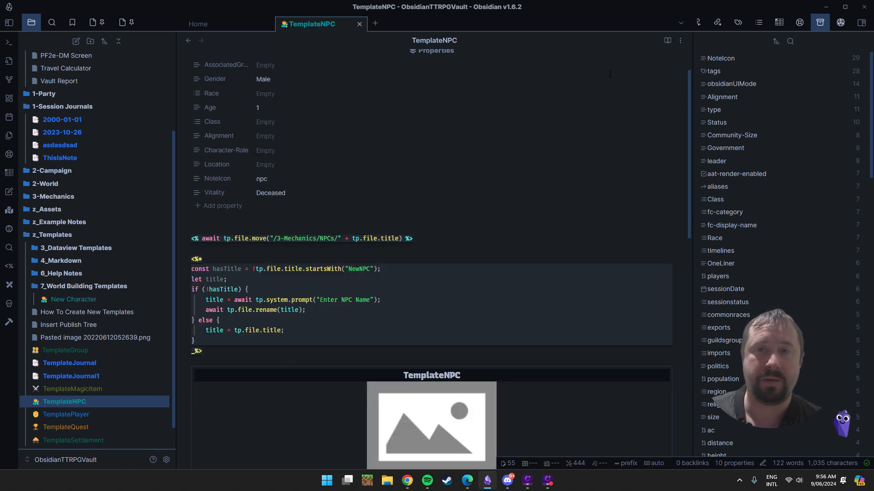
scroll(624, 191, "down", 10)
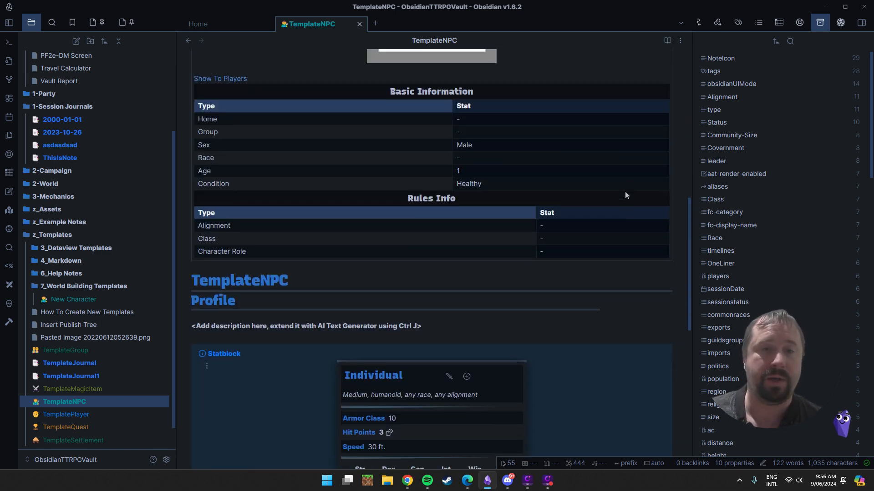
scroll(610, 223, "up", 3)
scroll(611, 227, "up", 2)
scroll(611, 237, "down", 12)
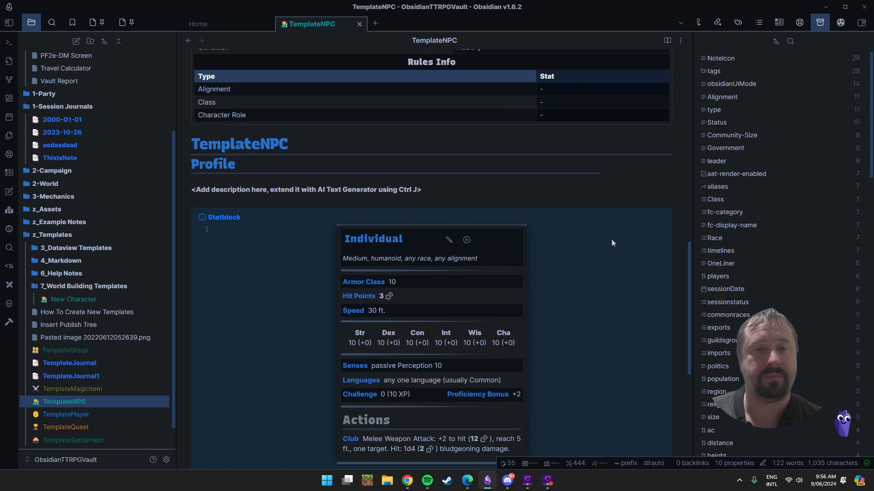
scroll(610, 241, "up", 12)
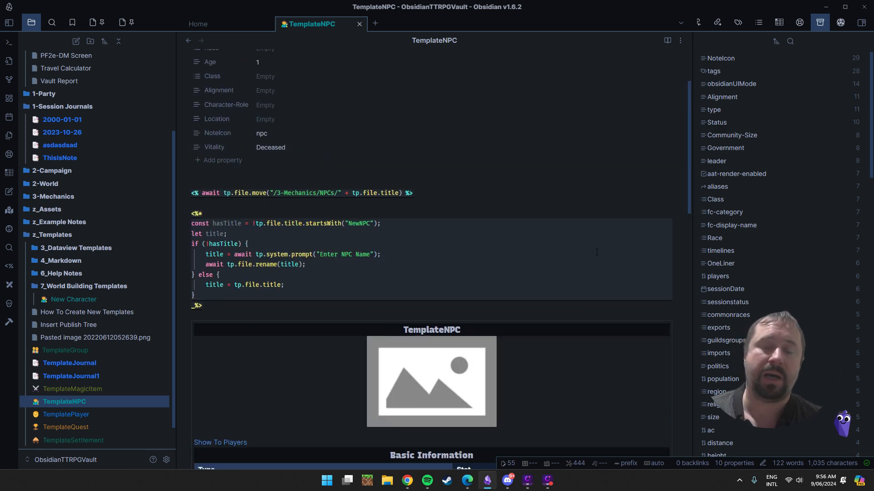
scroll(601, 253, "down", 2)
scroll(596, 254, "down", 2)
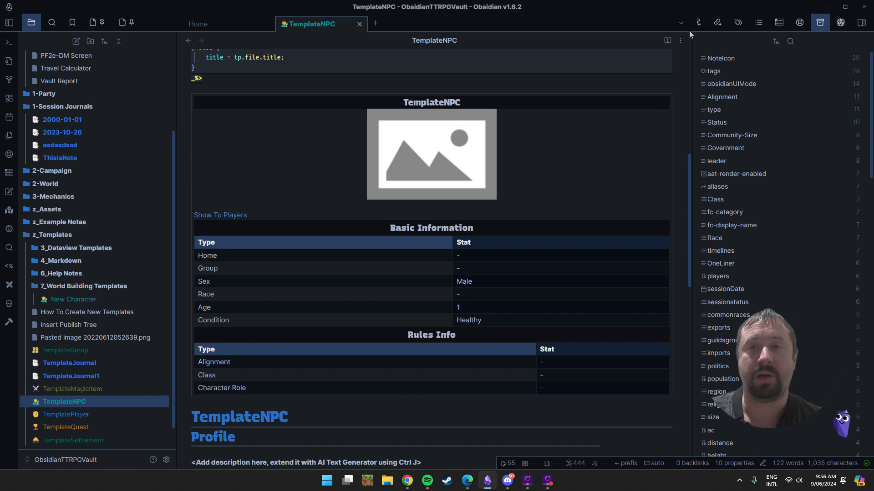
Return TemplateNPC to reading view and show the profile beside its infobox
left_click(680, 41)
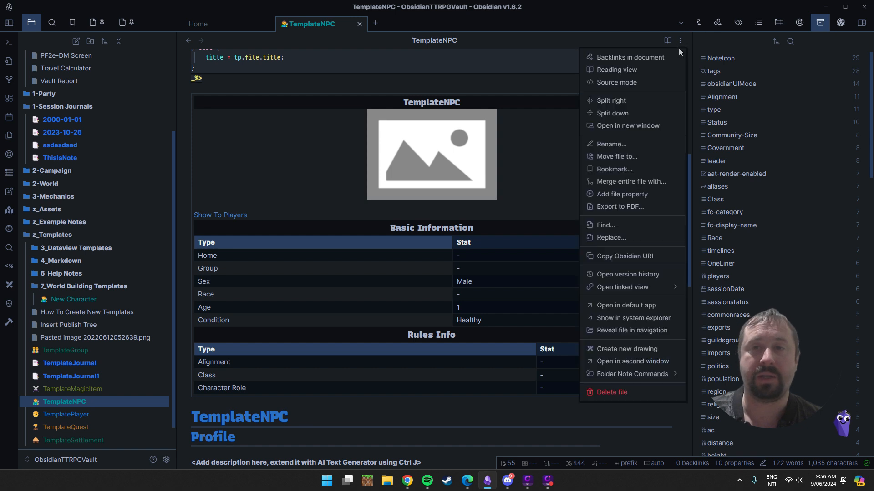
left_click(610, 69)
scroll(572, 281, "up", 1)
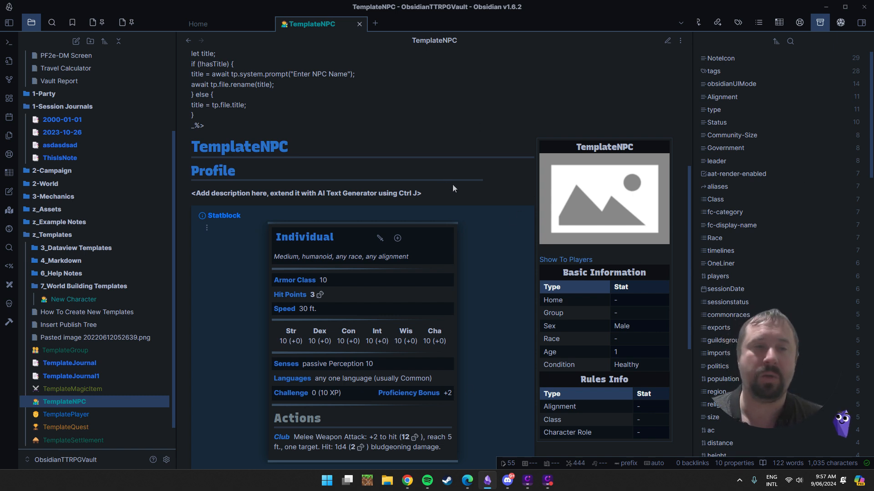
Go back to the New Character template and look over its properties, Basic Details, Description and trailing character fields
left_click(190, 40)
scroll(546, 252, "down", 5)
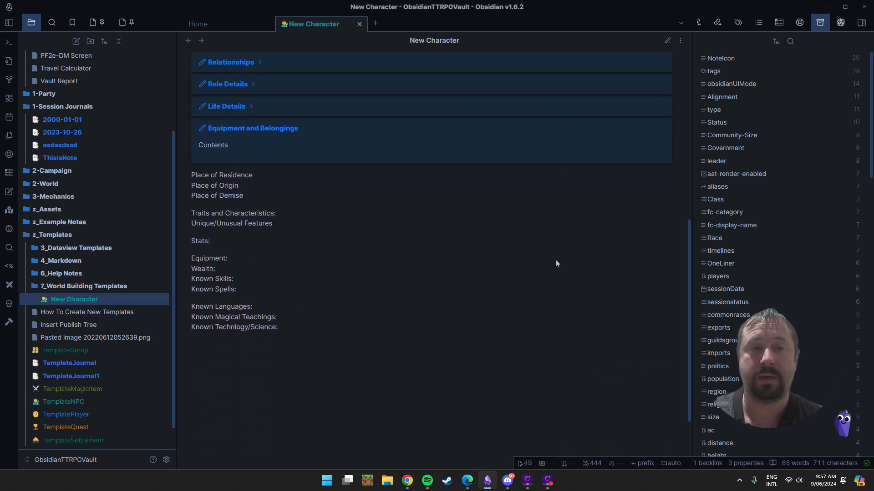
scroll(553, 259, "up", 8)
scroll(557, 235, "down", 3)
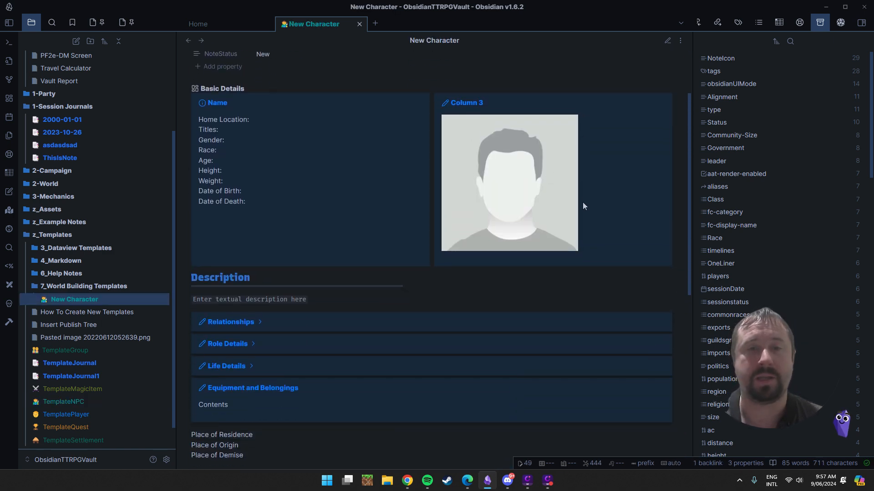
scroll(601, 259, "up", 1)
scroll(607, 255, "up", 2)
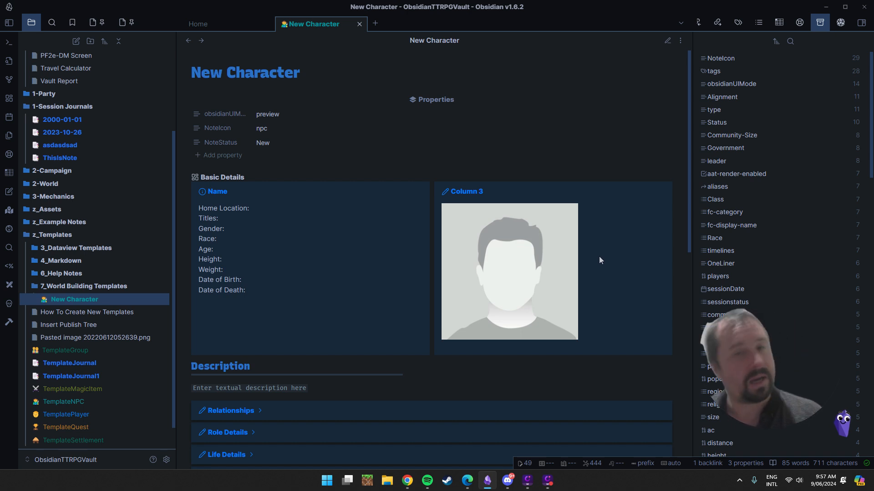
scroll(546, 255, "down", 3)
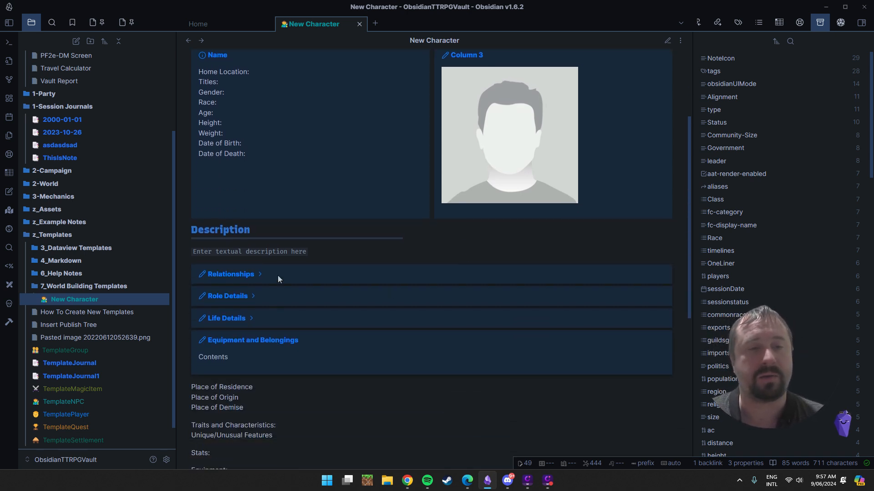
Expand and collapse the Relationships callout, and review the template's Basic Details columns and Description section
left_click(262, 270)
left_click(262, 270)
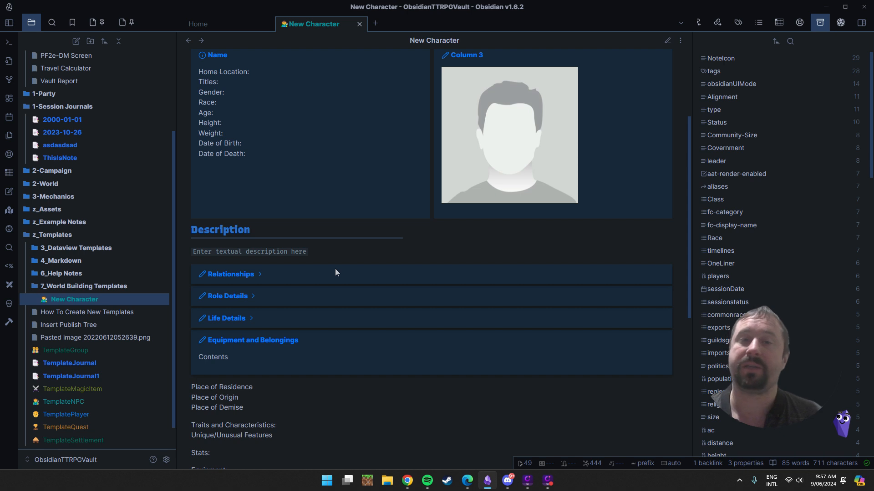
scroll(368, 248, "up", 3)
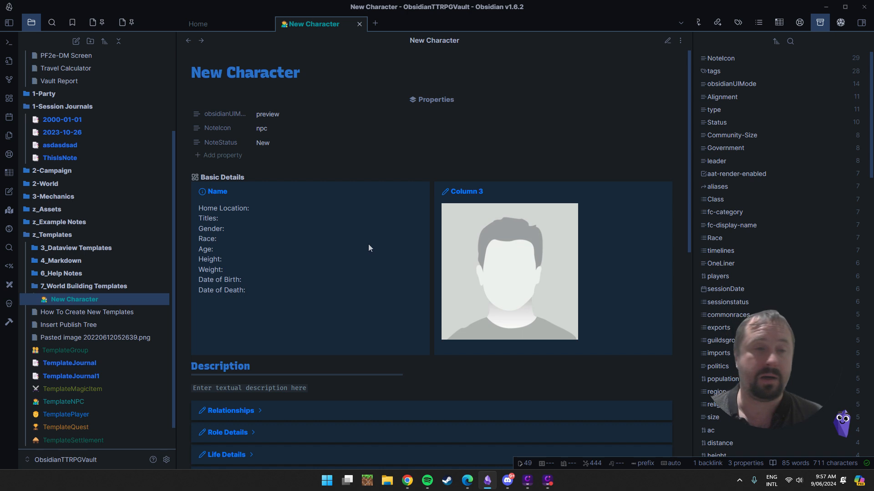
scroll(419, 232, "down", 3)
scroll(429, 242, "up", 3)
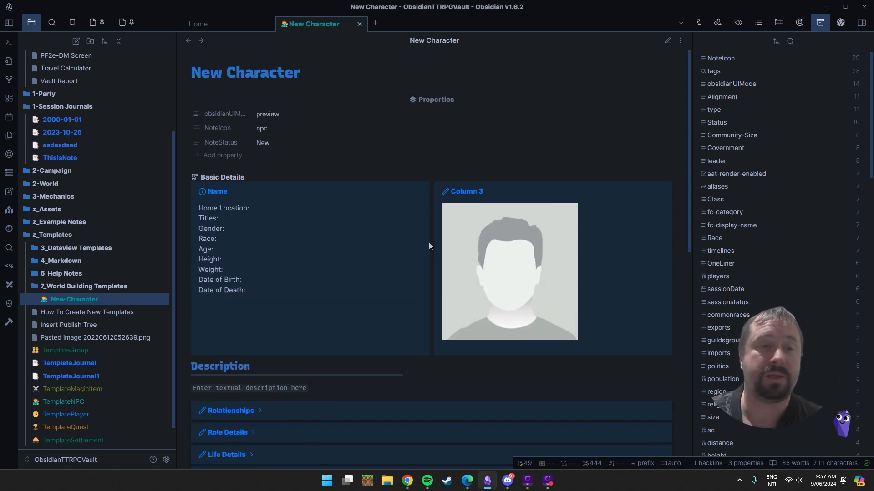
scroll(430, 251, "down", 1)
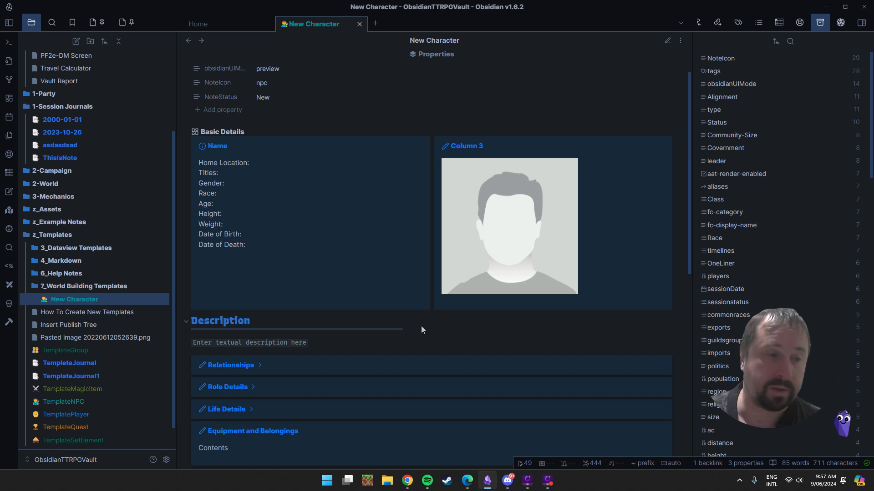
scroll(489, 296, "down", 1)
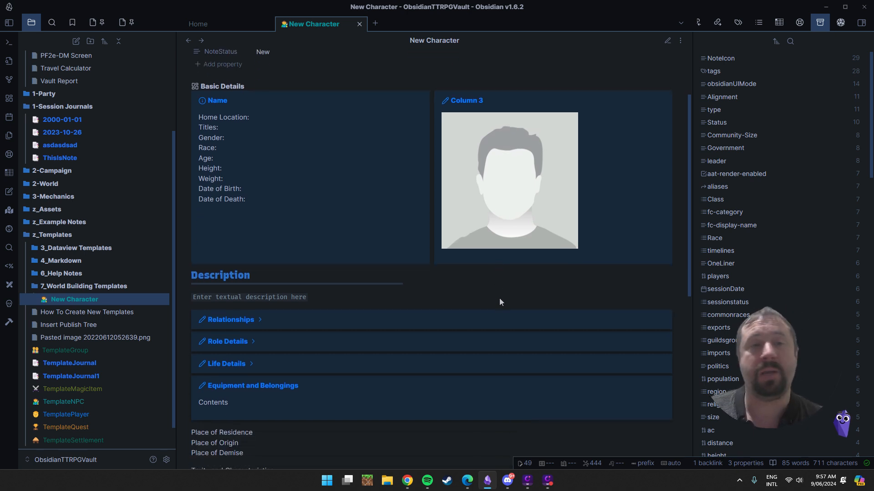
Show the pinned DM Board note in the sidebar while keeping New Character open
scroll(498, 298, "up", 3)
scroll(127, 189, "up", 3)
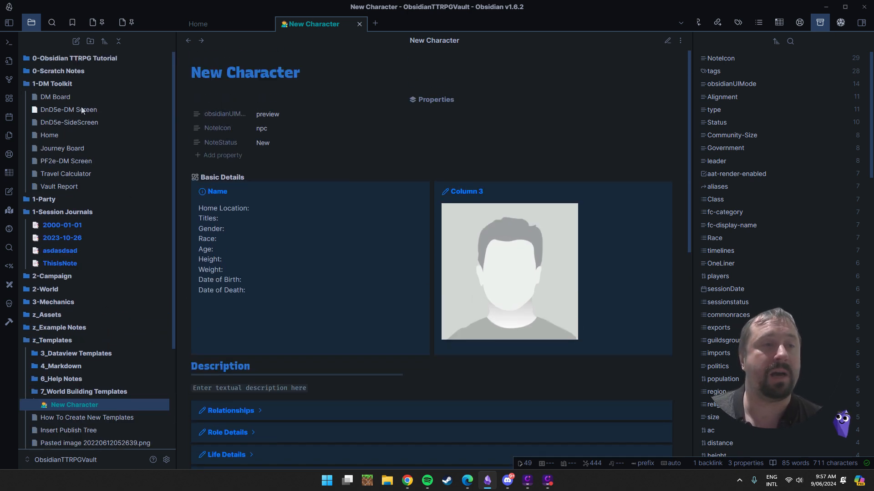
left_click(122, 24)
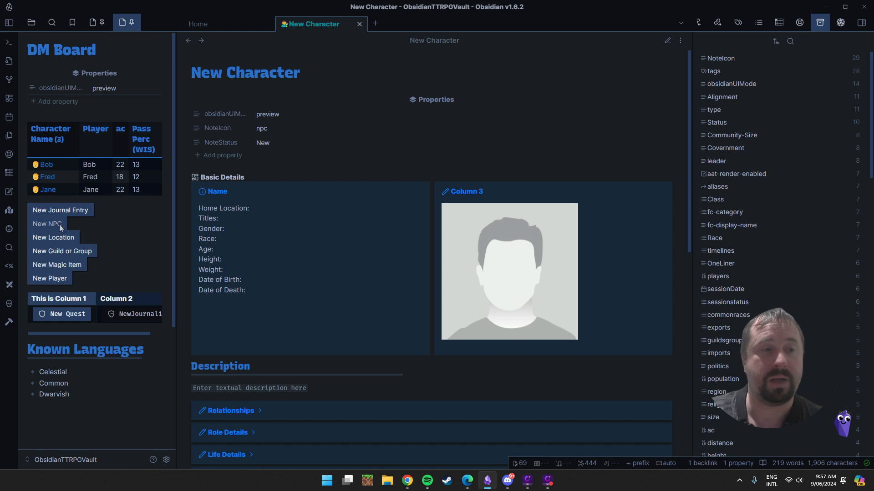